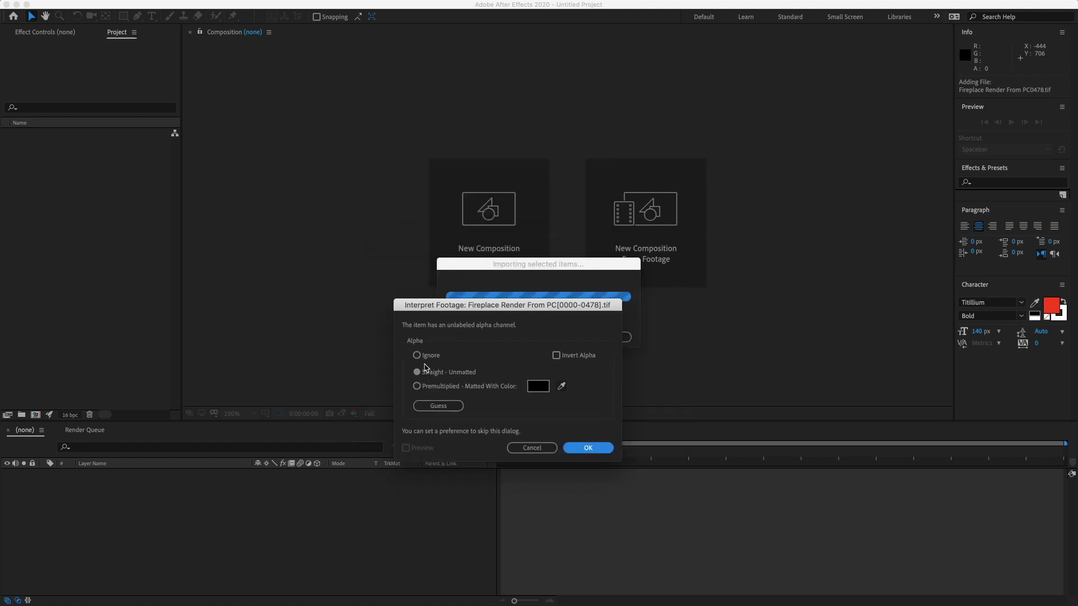
Step: Set the Fireplace TIF sequence's alpha to Ignore and finish importing it
{"action": "left_click", "coordinate": [418, 356]}
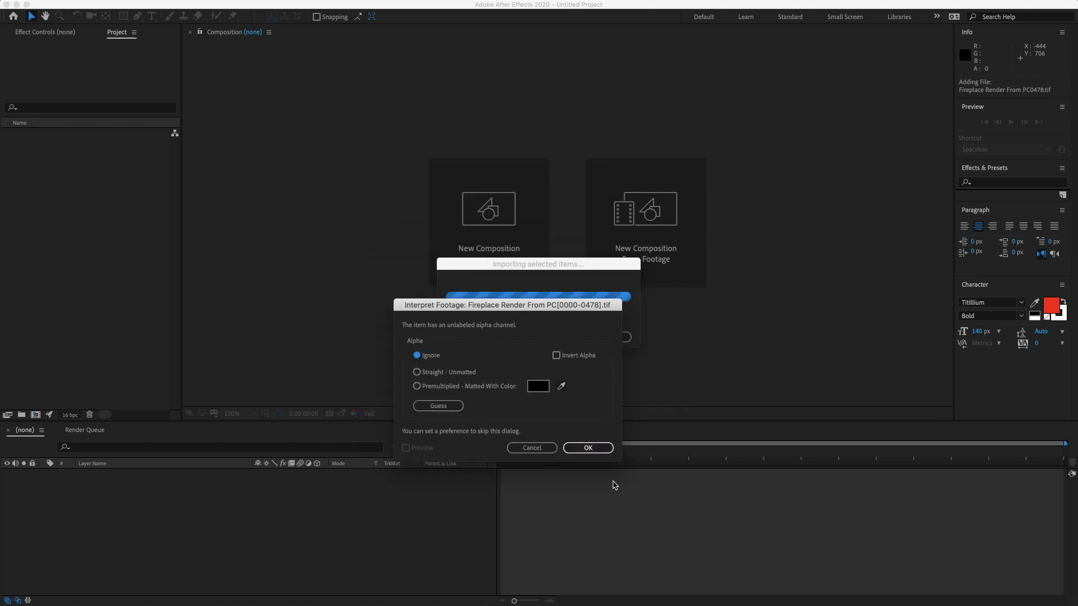
{"action": "left_click", "coordinate": [590, 448]}
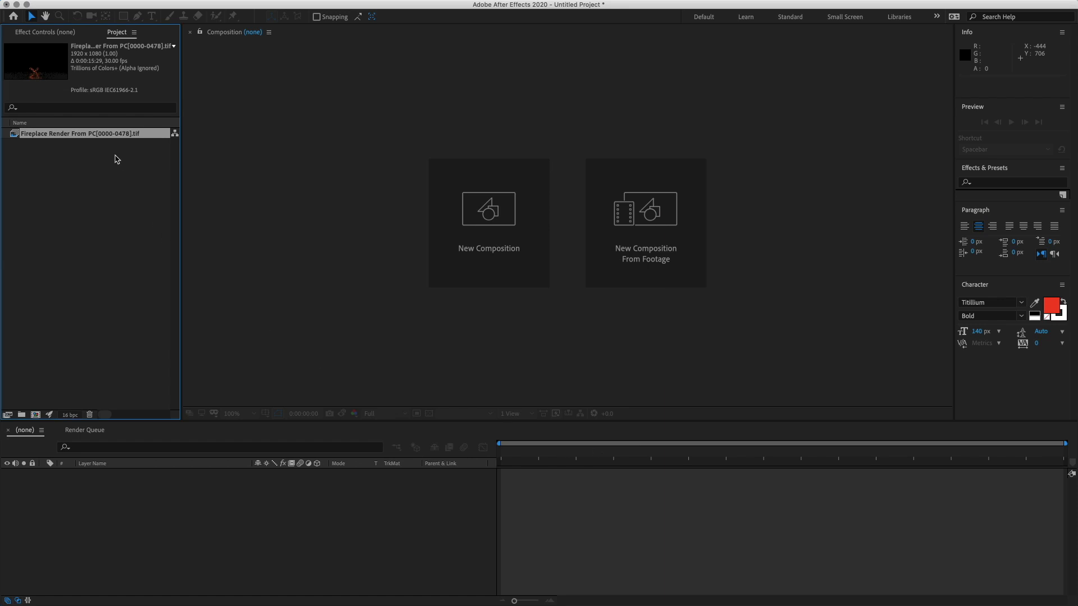
Step: Build the Fireplace Render From PC comp from the footage, preview it, then return to 0:00
{"action": "left_click_drag", "start_coordinate": [108, 140], "coordinate": [35, 415]}
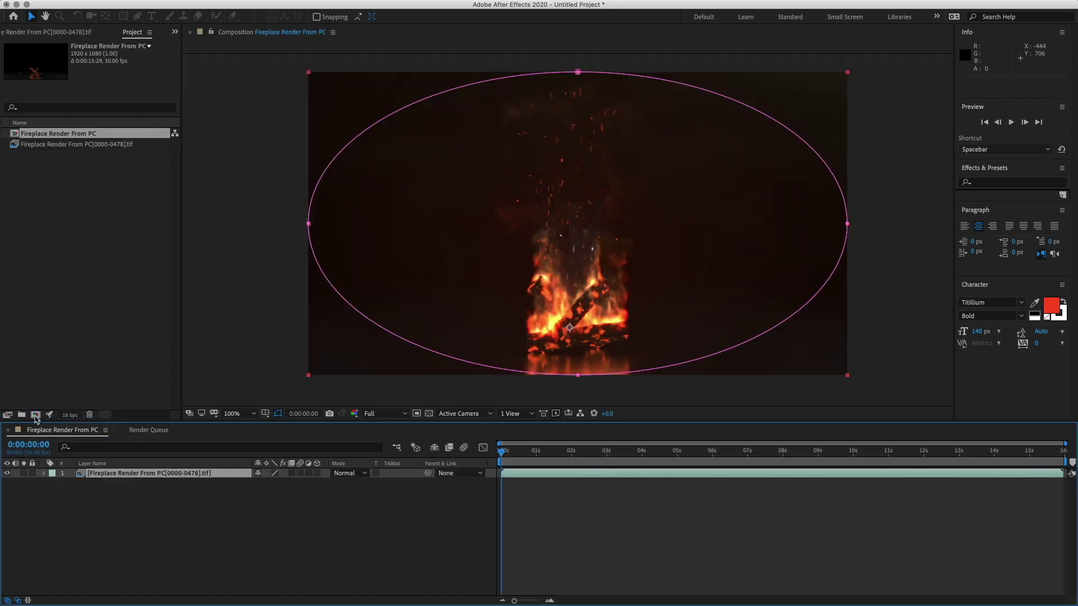
{"action": "key", "text": "space"}
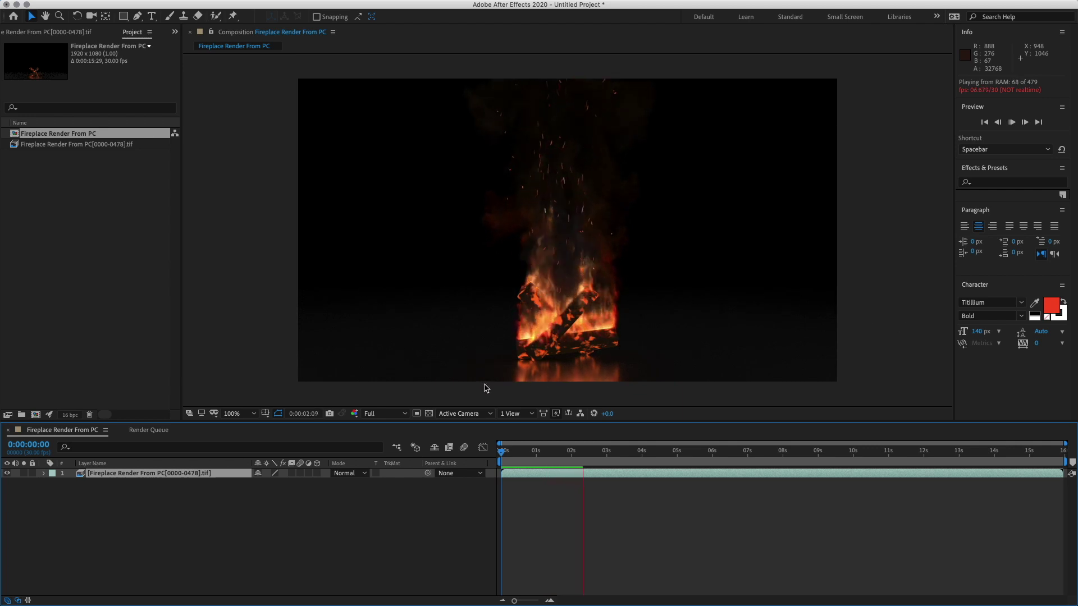
{"action": "left_click", "coordinate": [606, 453]}
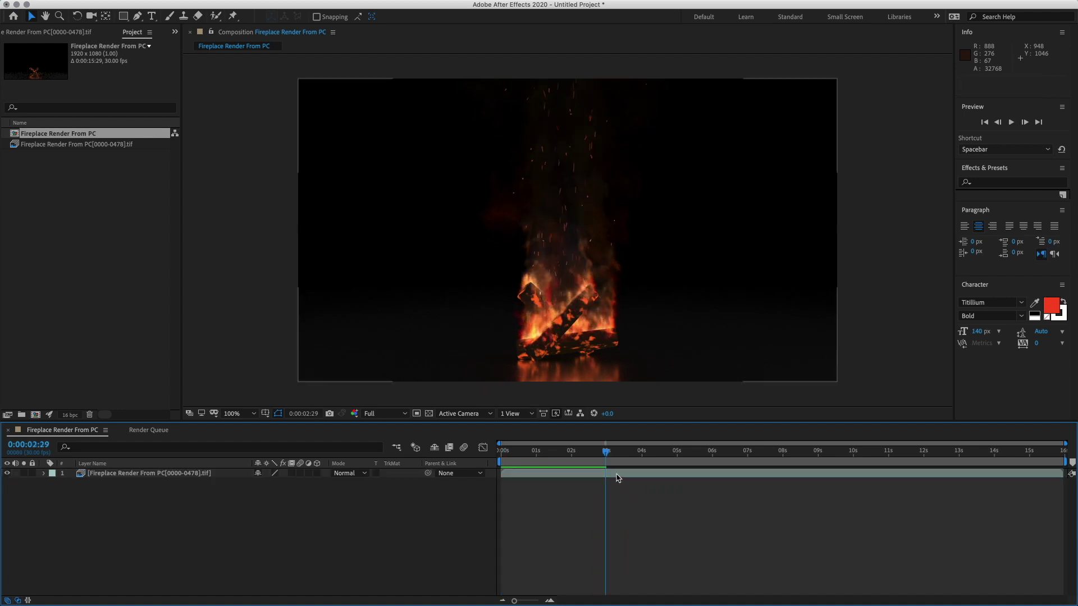
{"action": "left_click_drag", "start_coordinate": [606, 456], "coordinate": [500, 454]}
Step: Rename the fire footage layer to Fire_Neat
{"action": "left_click", "coordinate": [197, 474]}
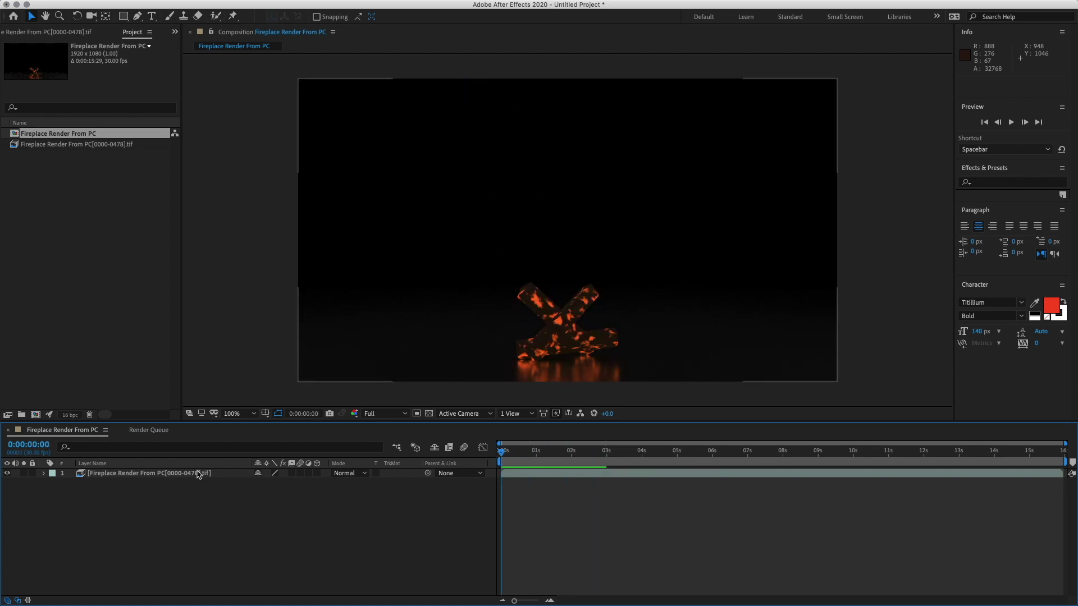
{"action": "key", "text": "Return"}
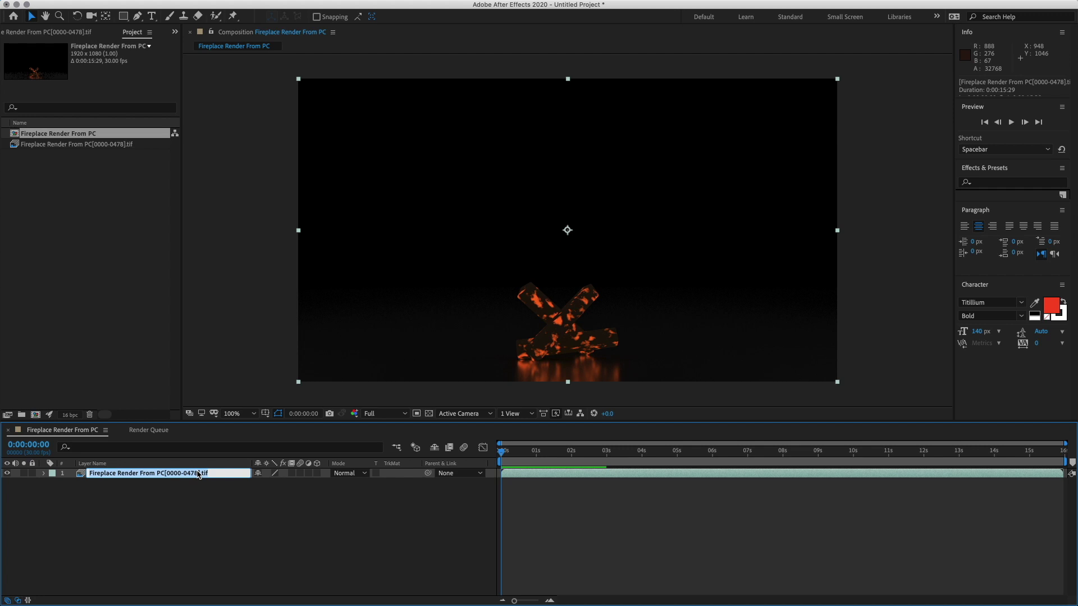
{"action": "type", "text": "Fire"}
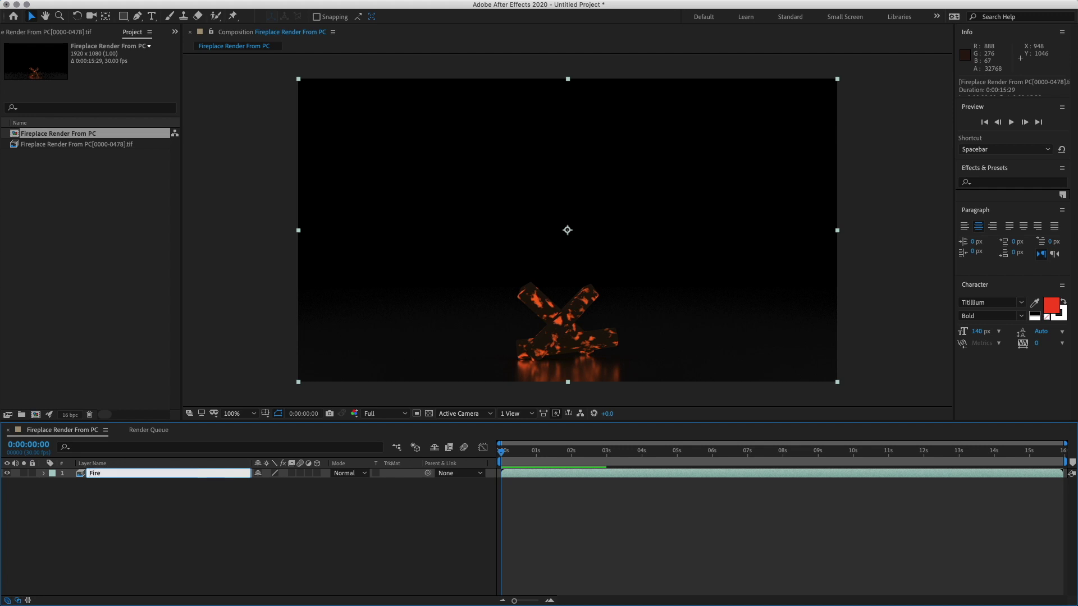
{"action": "type", "text": "_Neat"}
{"action": "key", "text": "Return"}
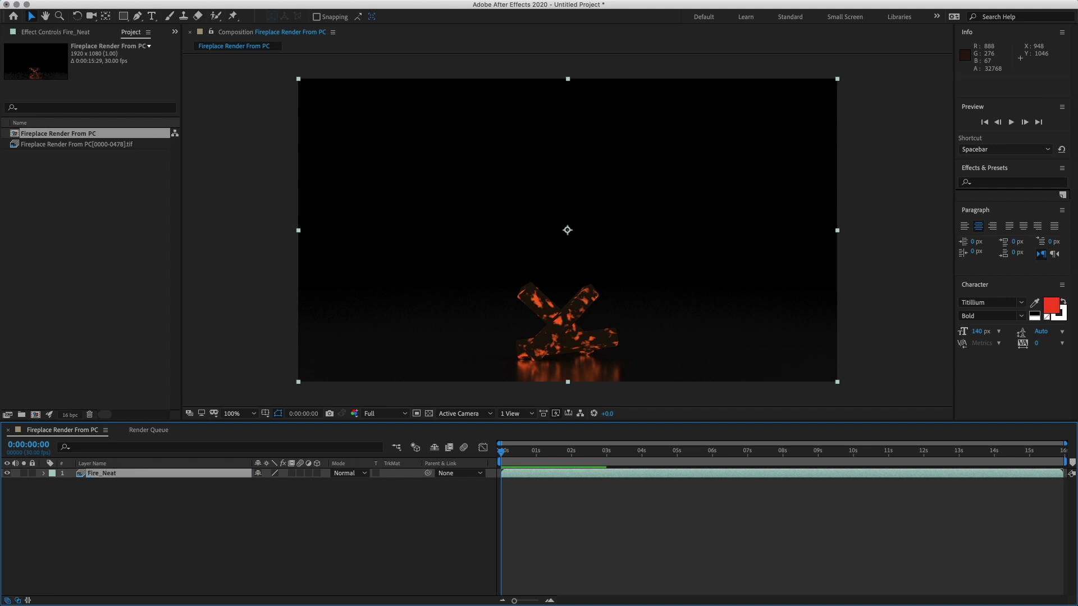
Step: Duplicate it as a hidden layer named Fire_Top and reselect Fire_Neat
{"action": "key", "text": "super+d"}
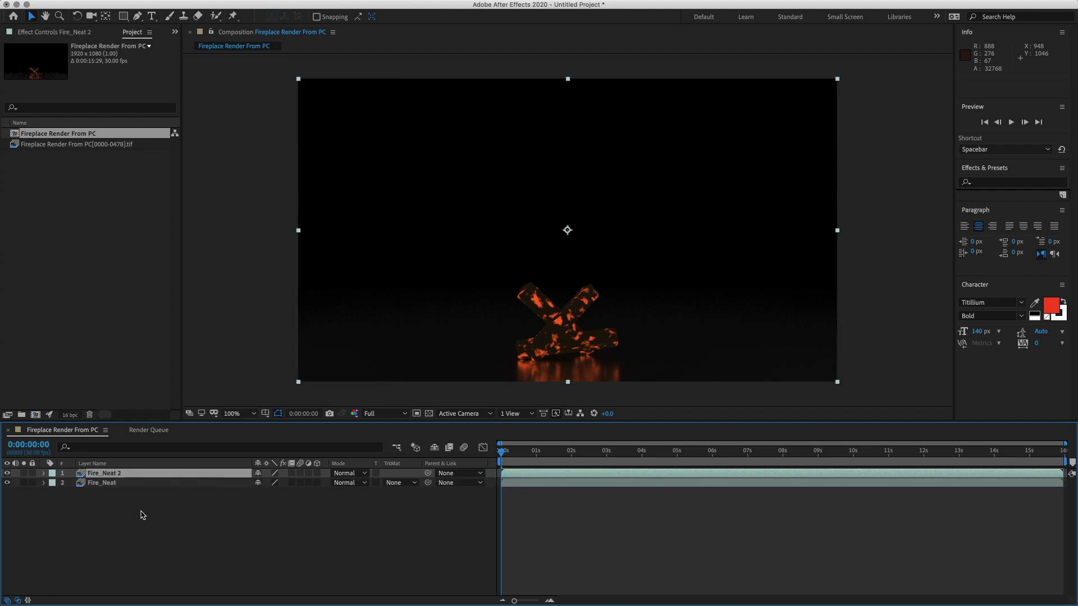
{"action": "key", "text": "Return"}
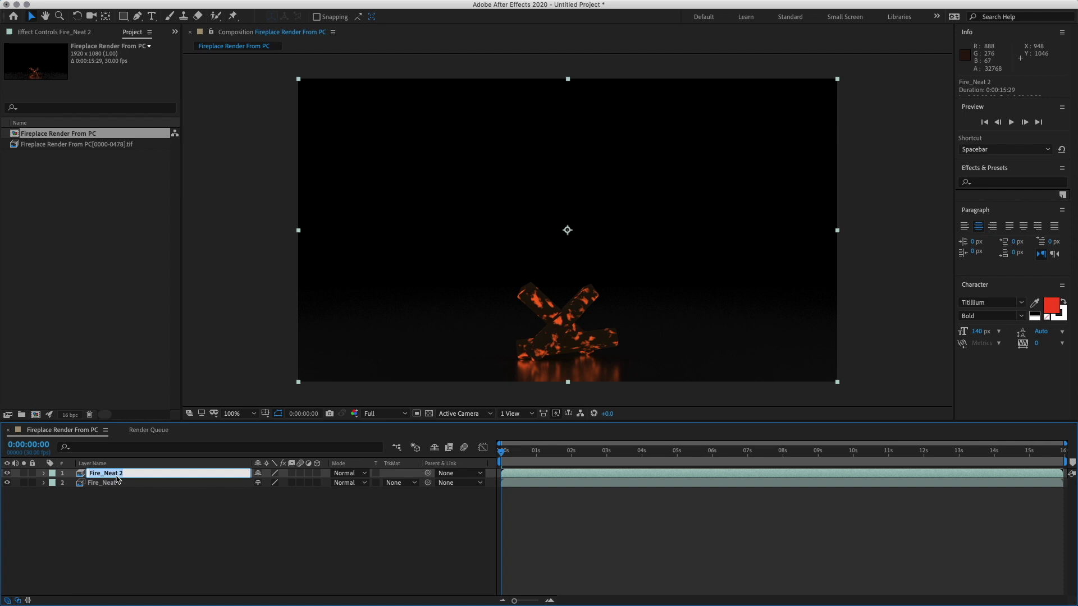
{"action": "type", "text": "Fire_Top"}
{"action": "key", "text": "Return"}
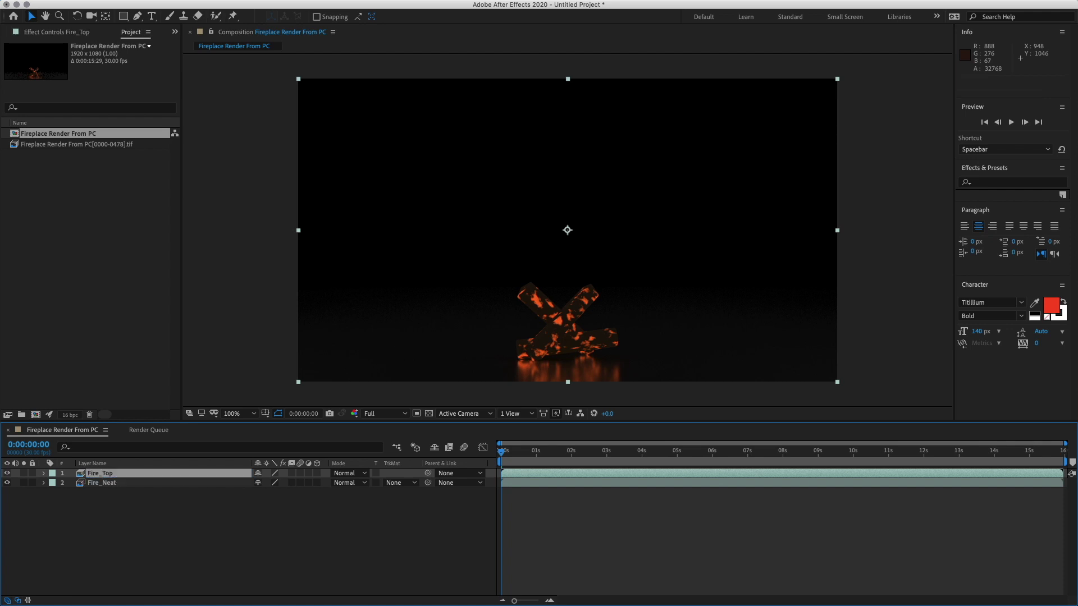
{"action": "left_click", "coordinate": [7, 474]}
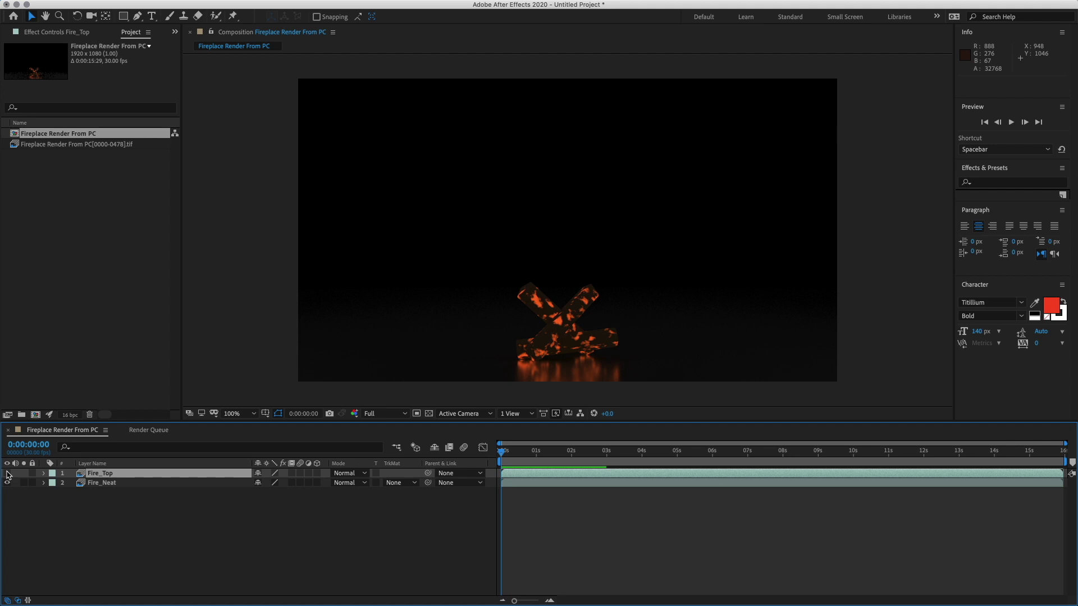
{"action": "left_click", "coordinate": [119, 484]}
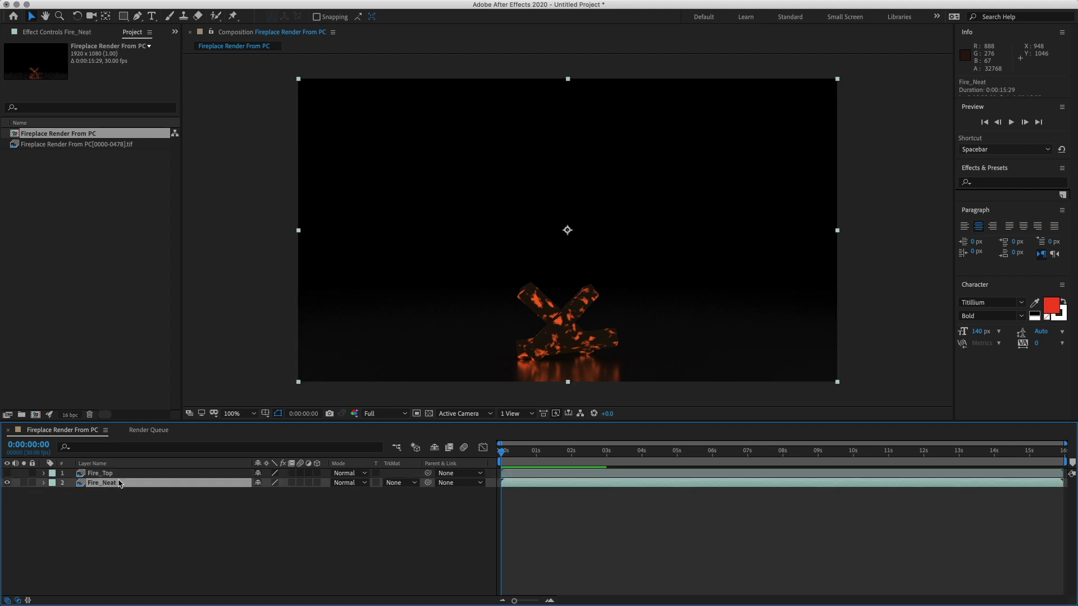
{"action": "left_click", "coordinate": [137, 16]}
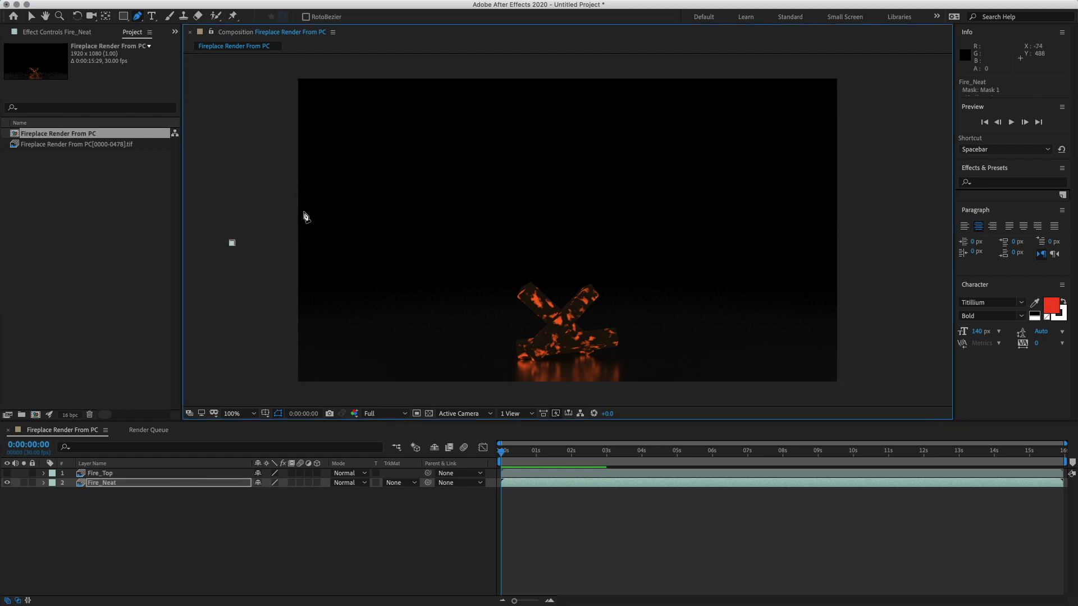
Step: Draw a closed Pen mask on Fire_Neat curving around the burning logs to the bottom edge
{"action": "left_click_drag", "start_coordinate": [232, 243], "coordinate": [268, 219]}
{"action": "left_click_drag", "start_coordinate": [406, 204], "coordinate": [488, 221]}
{"action": "left_click_drag", "start_coordinate": [503, 283], "coordinate": [502, 307]}
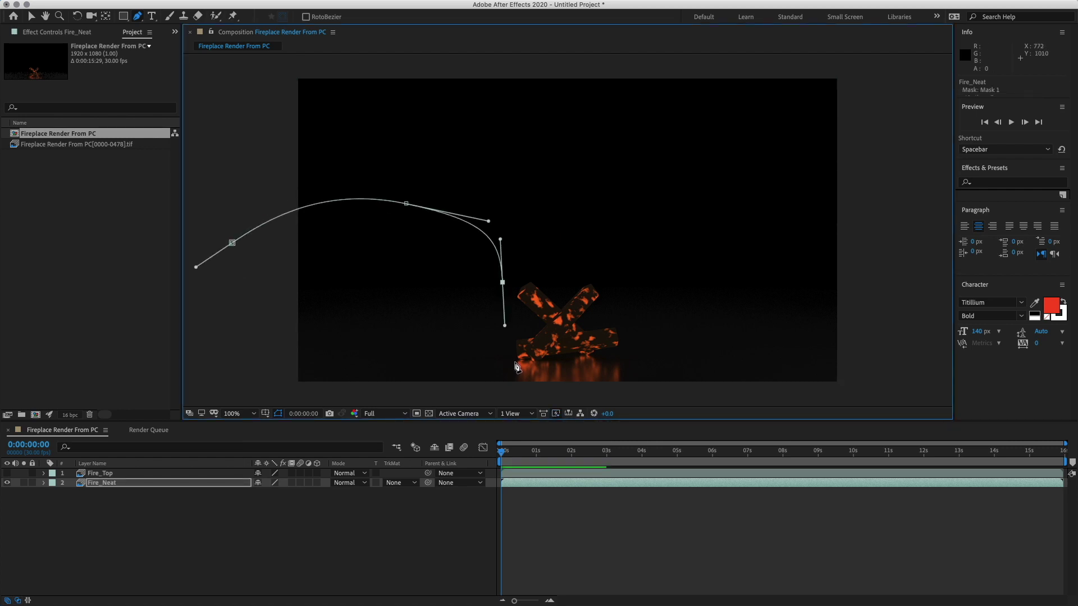
{"action": "left_click_drag", "start_coordinate": [515, 361], "coordinate": [537, 375]}
{"action": "left_click", "coordinate": [609, 357]}
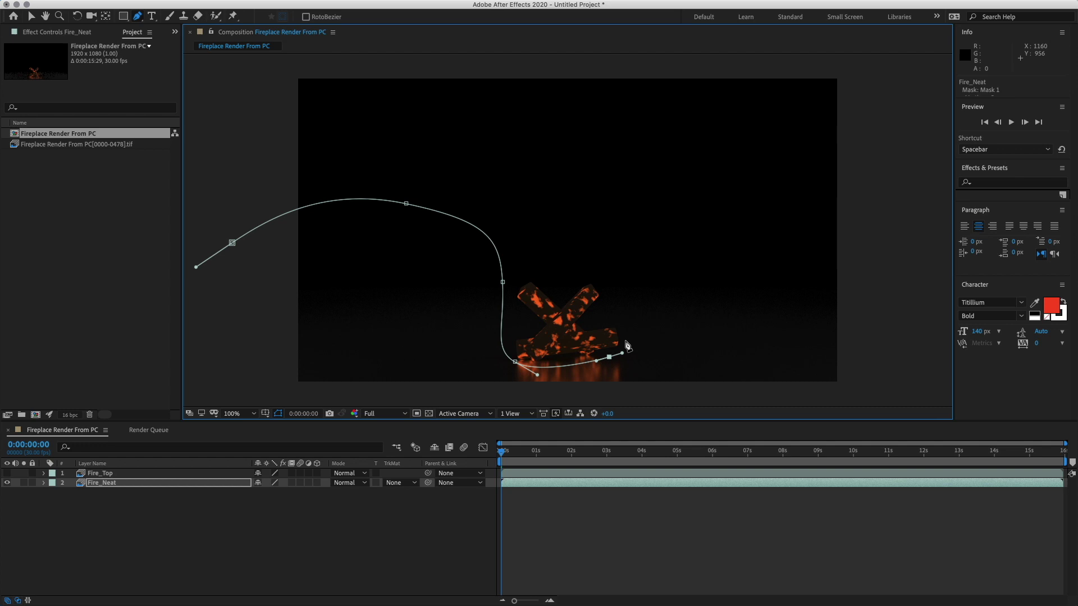
{"action": "left_click_drag", "start_coordinate": [627, 336], "coordinate": [633, 284]}
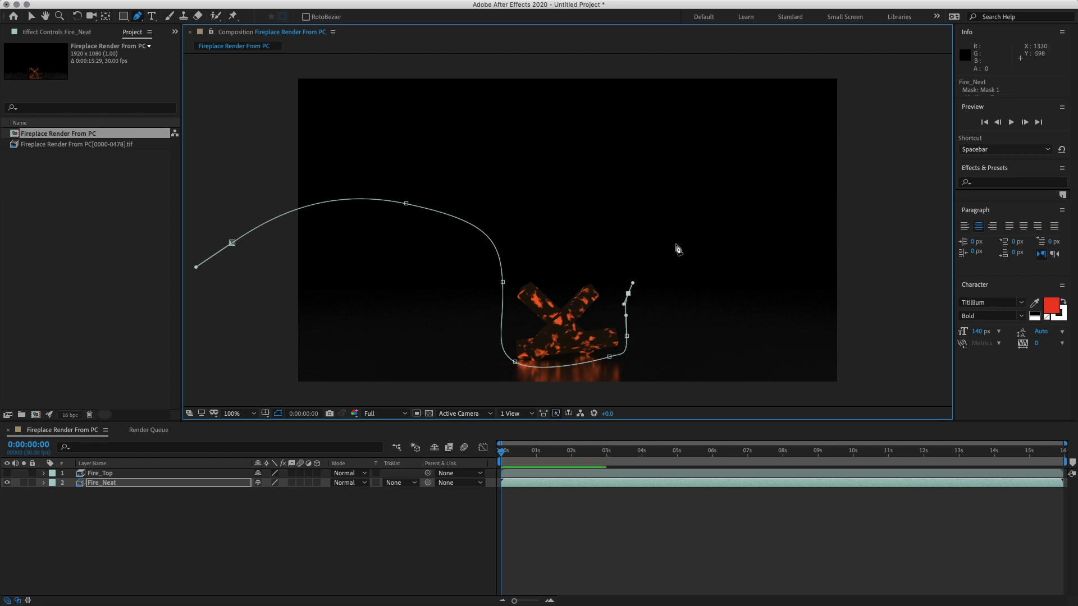
{"action": "left_click_drag", "start_coordinate": [728, 220], "coordinate": [754, 211]}
{"action": "left_click_drag", "start_coordinate": [901, 185], "coordinate": [923, 206]}
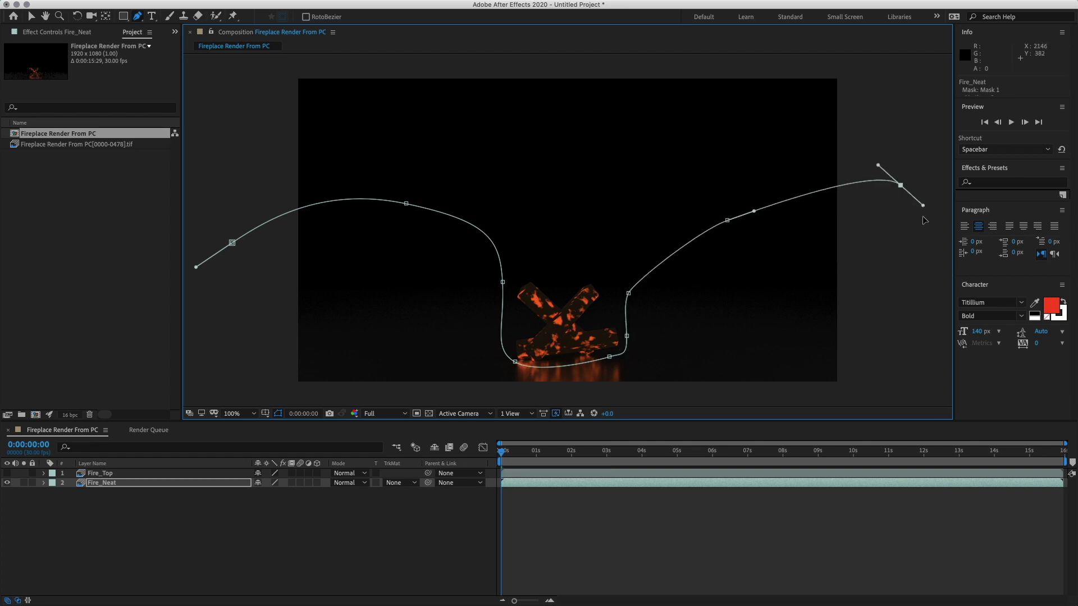
{"action": "left_click", "coordinate": [920, 397]}
{"action": "left_click", "coordinate": [212, 393]}
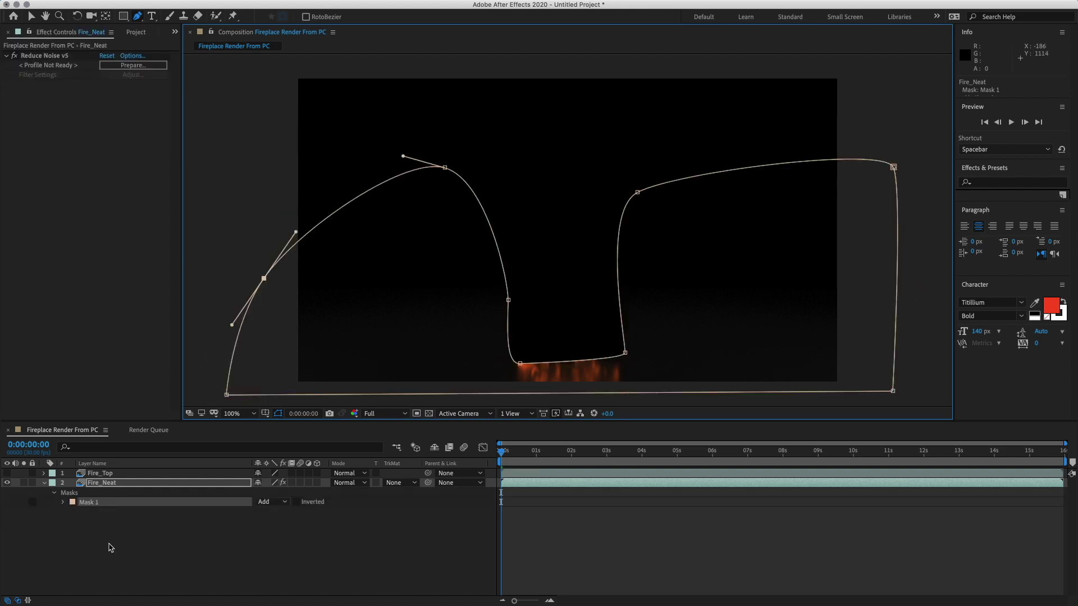
Step: Give the mask a 5-pixel feather and return to the Selection tool on Fire_Neat
{"action": "key", "text": "f"}
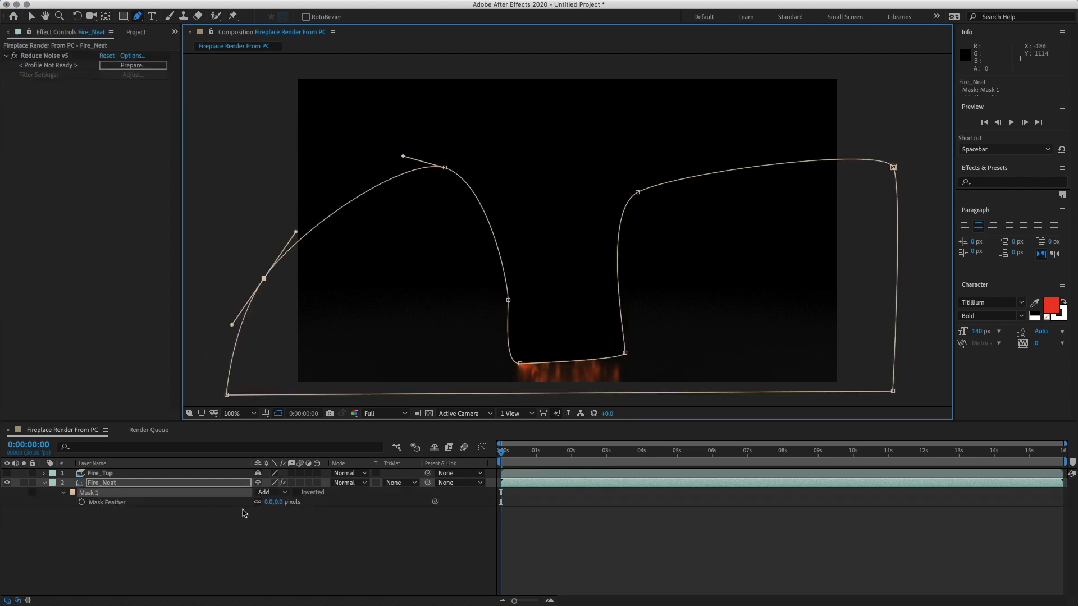
{"action": "left_click", "coordinate": [270, 502]}
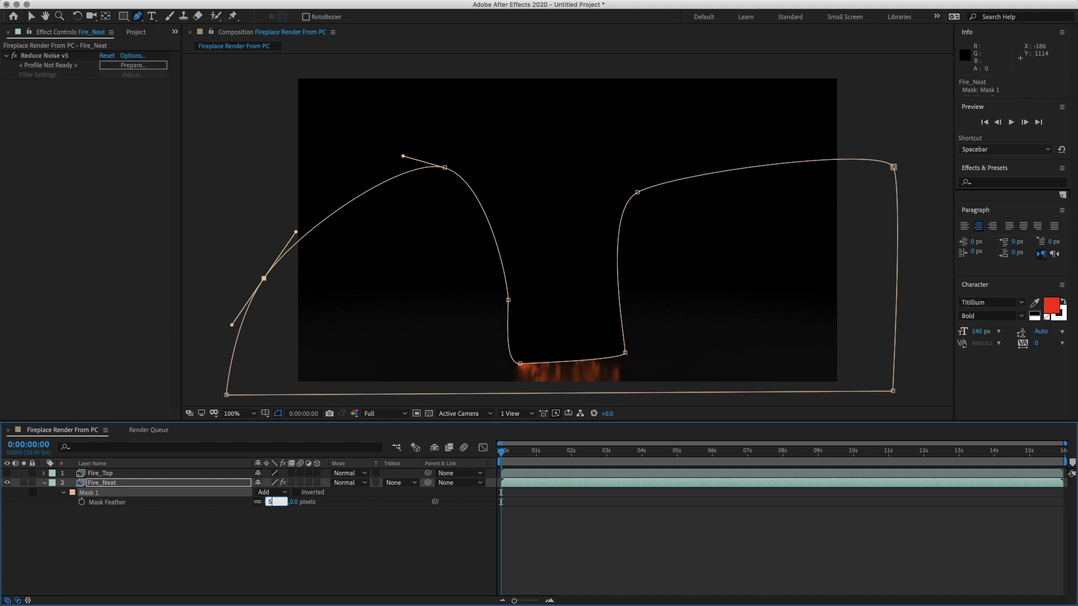
{"action": "key", "text": "Return"}
{"action": "key", "text": "v"}
{"action": "left_click", "coordinate": [95, 484]}
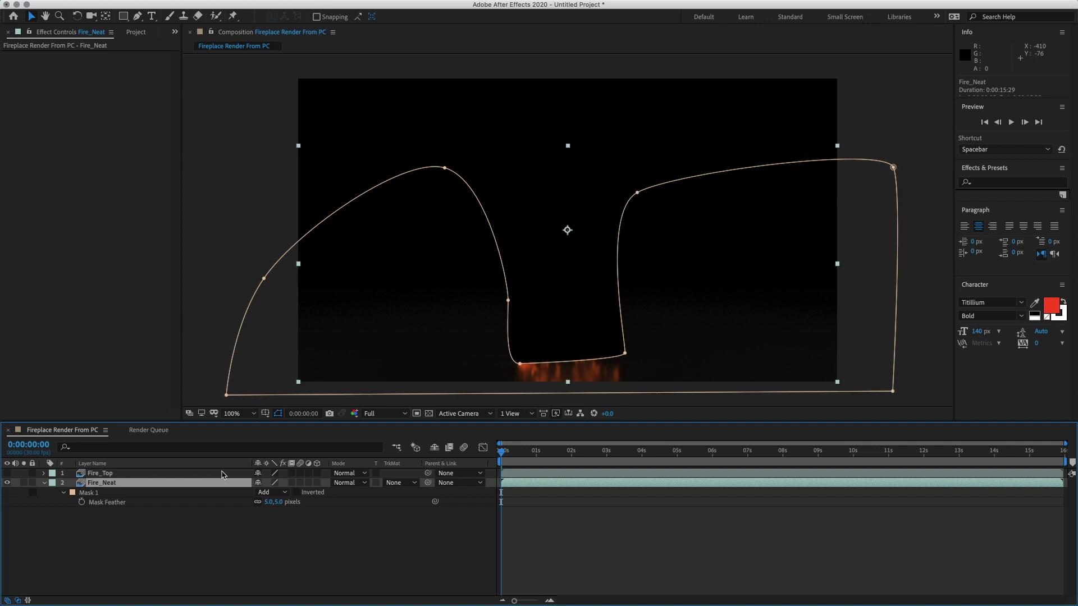
Step: Apply Neat Video Reduce Noise v5 to Fire_Neat via a 'neat' Help search and launch Prepare
{"action": "left_click", "coordinate": [377, 5]}
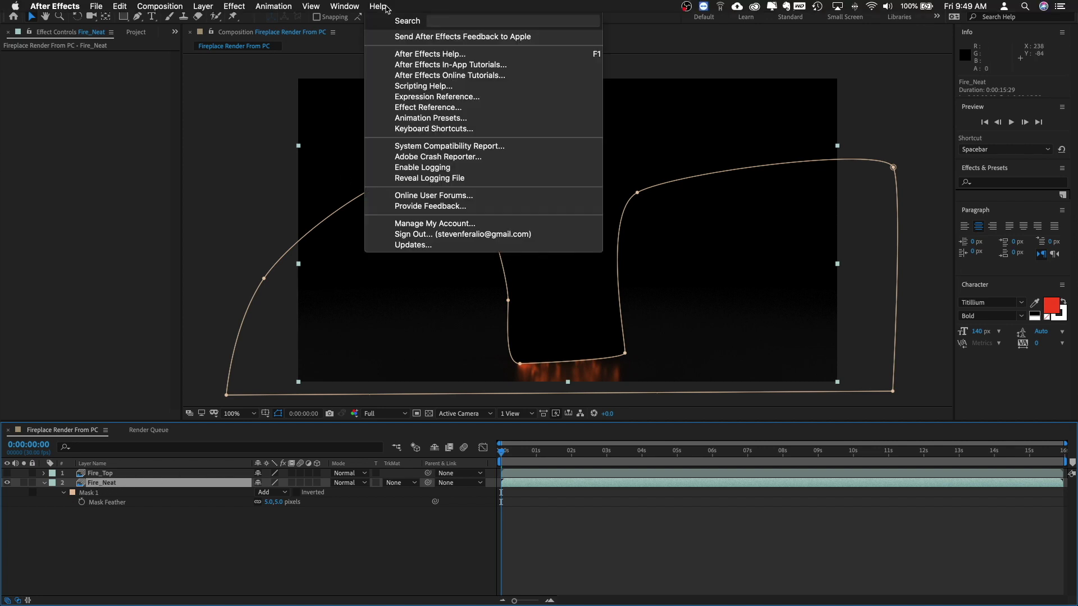
{"action": "type", "text": "neat"}
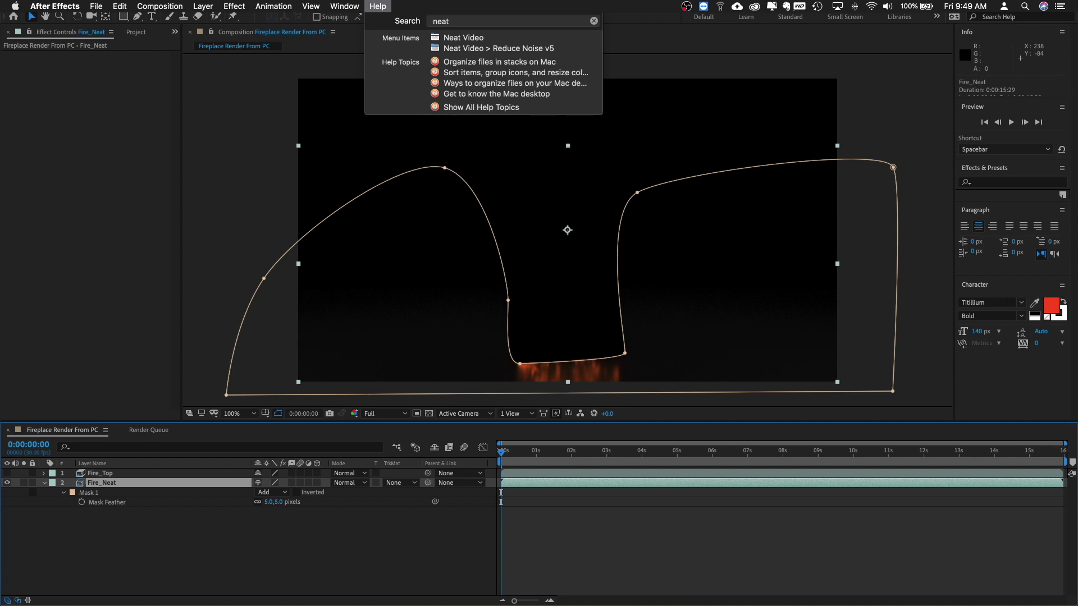
{"action": "key", "text": "Down"}
{"action": "key", "text": "Down"}
{"action": "key", "text": "Return"}
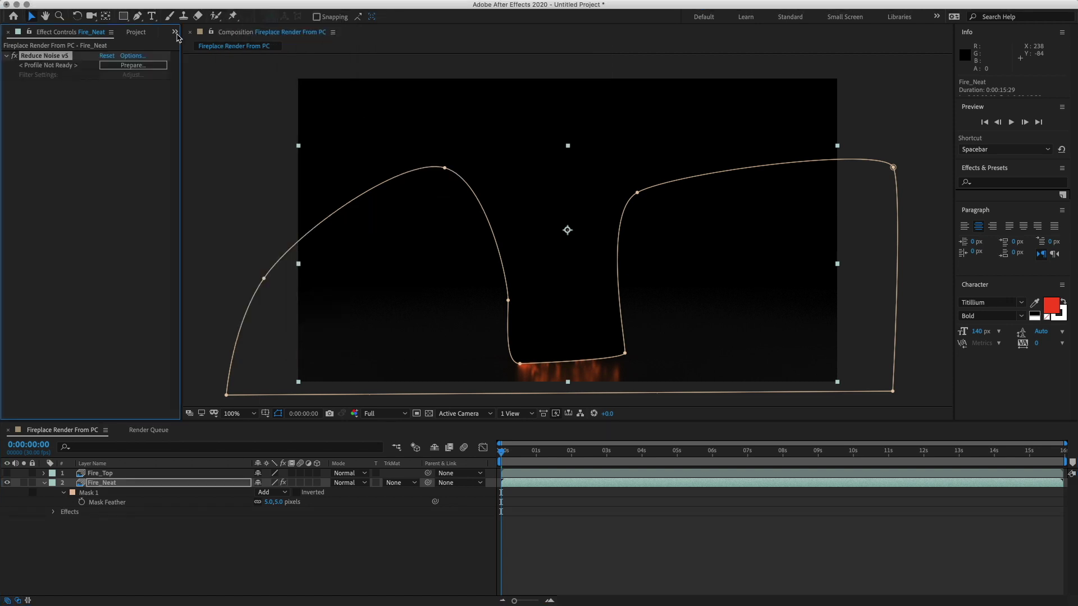
{"action": "left_click", "coordinate": [128, 66]}
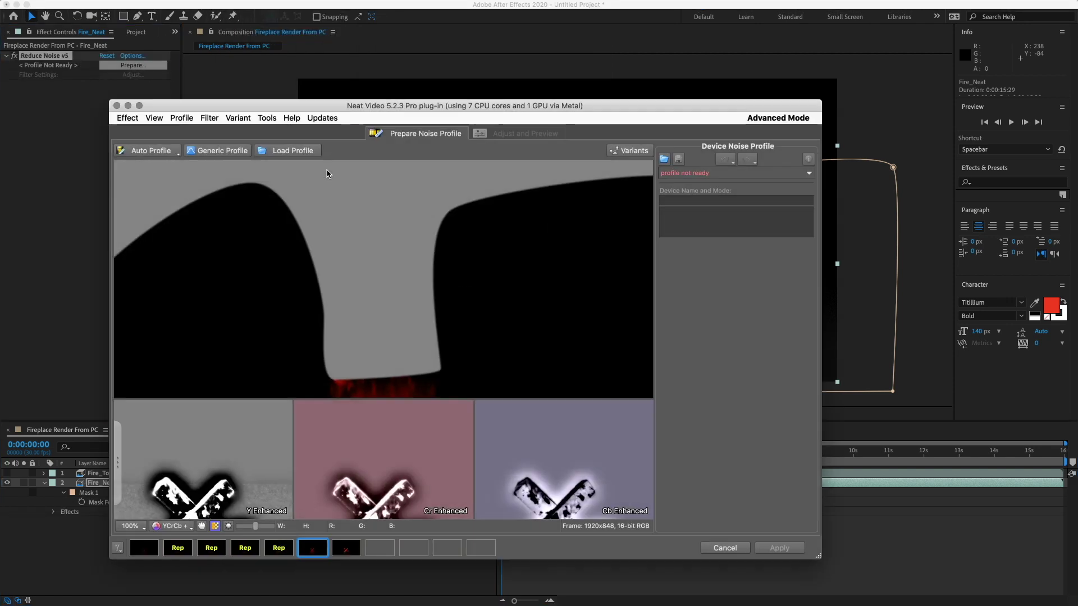
Step: Auto-build a noise profile despite the warning and go to Adjust and Preview
{"action": "left_click", "coordinate": [150, 151]}
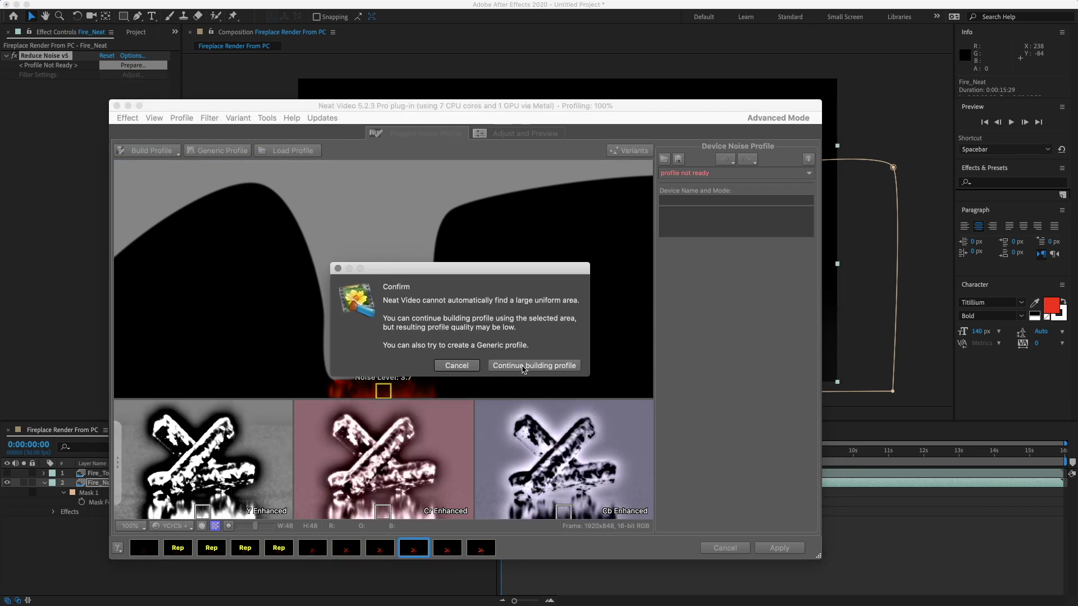
{"action": "left_click", "coordinate": [524, 366]}
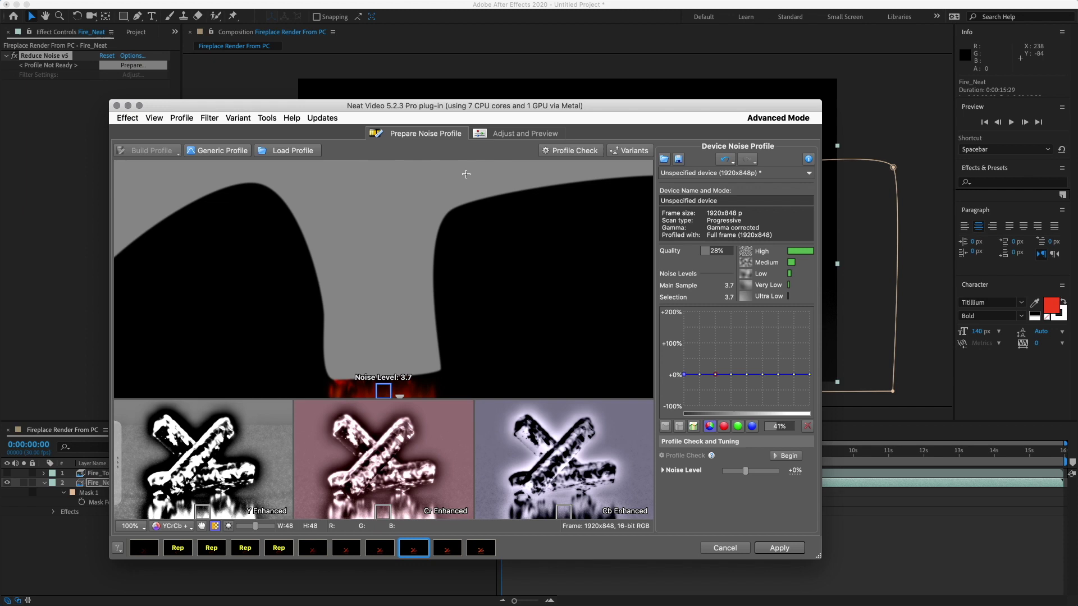
{"action": "left_click", "coordinate": [538, 135]}
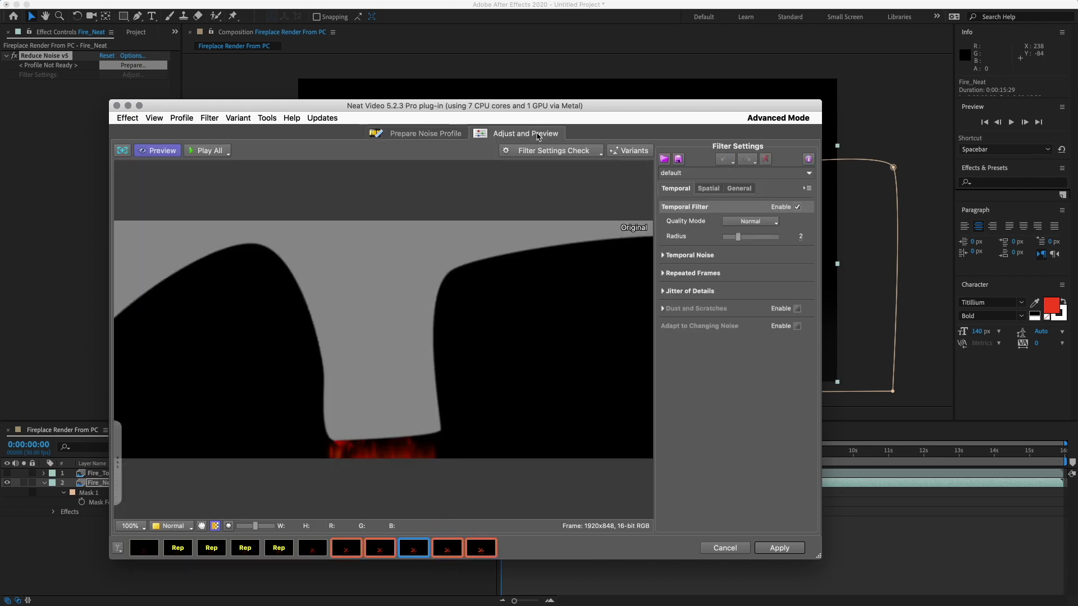
{"action": "left_click_drag", "start_coordinate": [585, 107], "coordinate": [568, 99]}
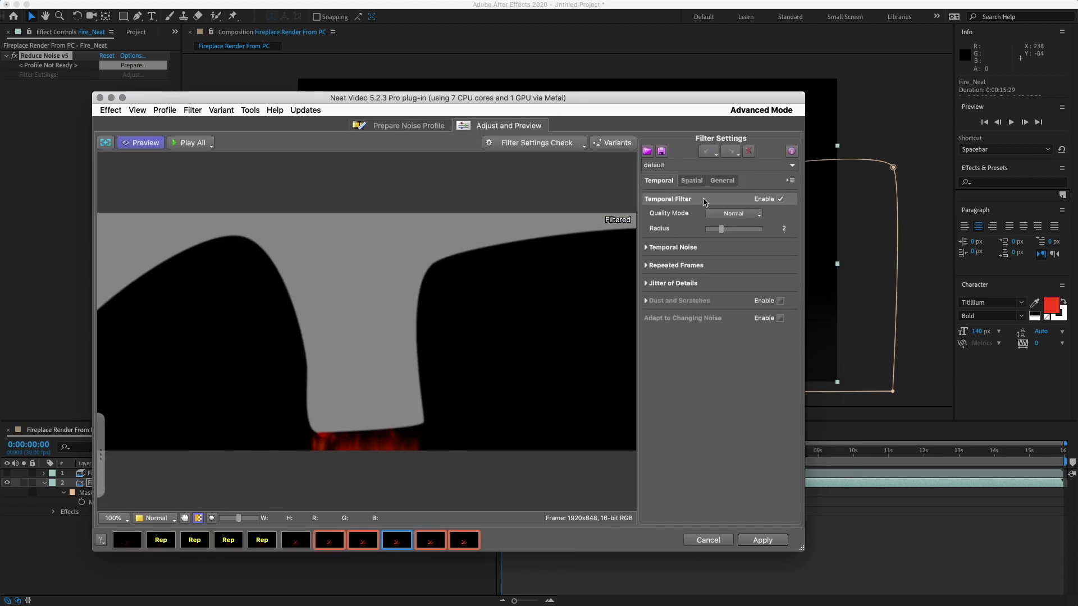
Step: Set the temporal filter quality to High and its radius from 2 to 3
{"action": "left_click", "coordinate": [733, 213]}
{"action": "left_click", "coordinate": [733, 233]}
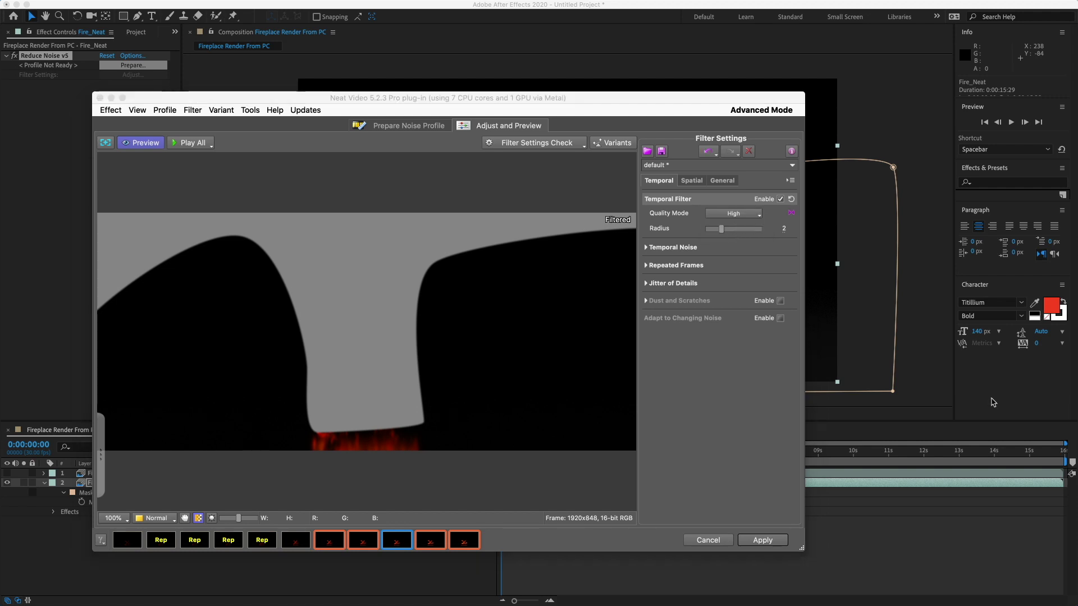
{"action": "left_click", "coordinate": [724, 232]}
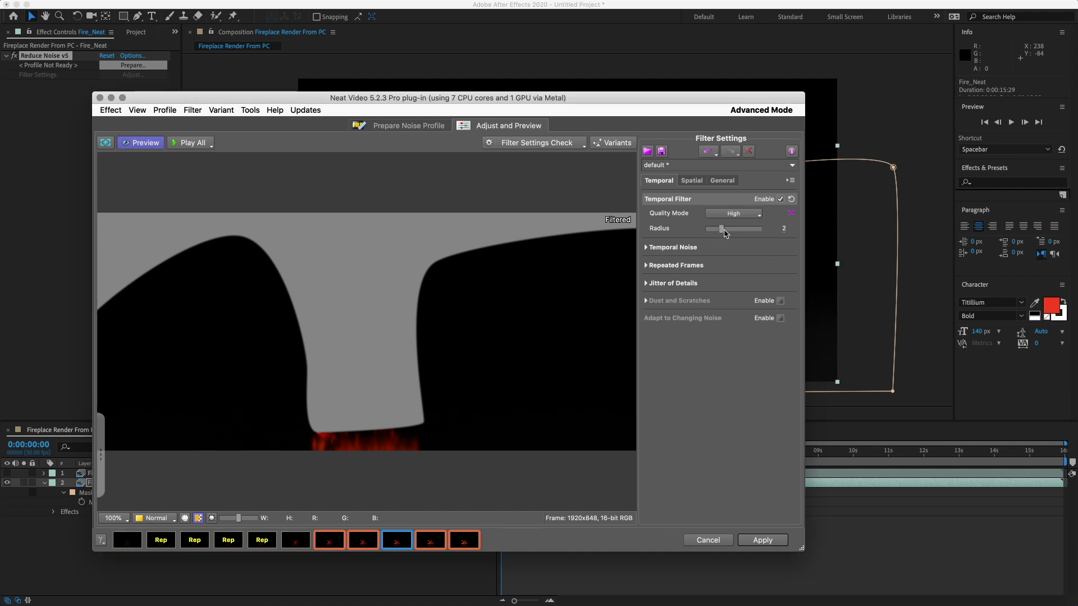
{"action": "left_click_drag", "start_coordinate": [726, 233], "coordinate": [743, 233]}
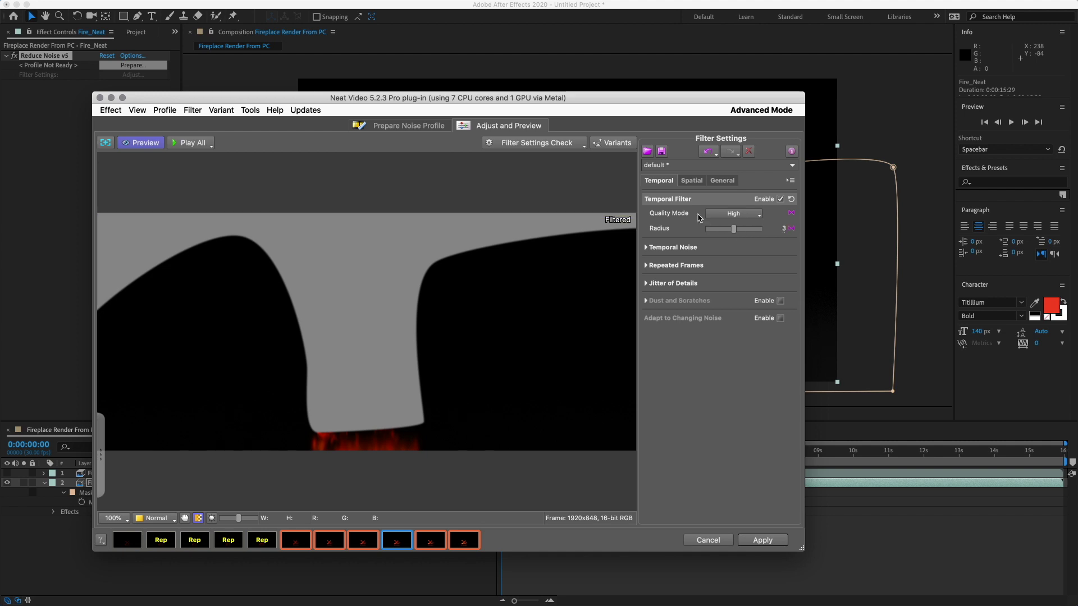
{"action": "left_click", "coordinate": [565, 145]}
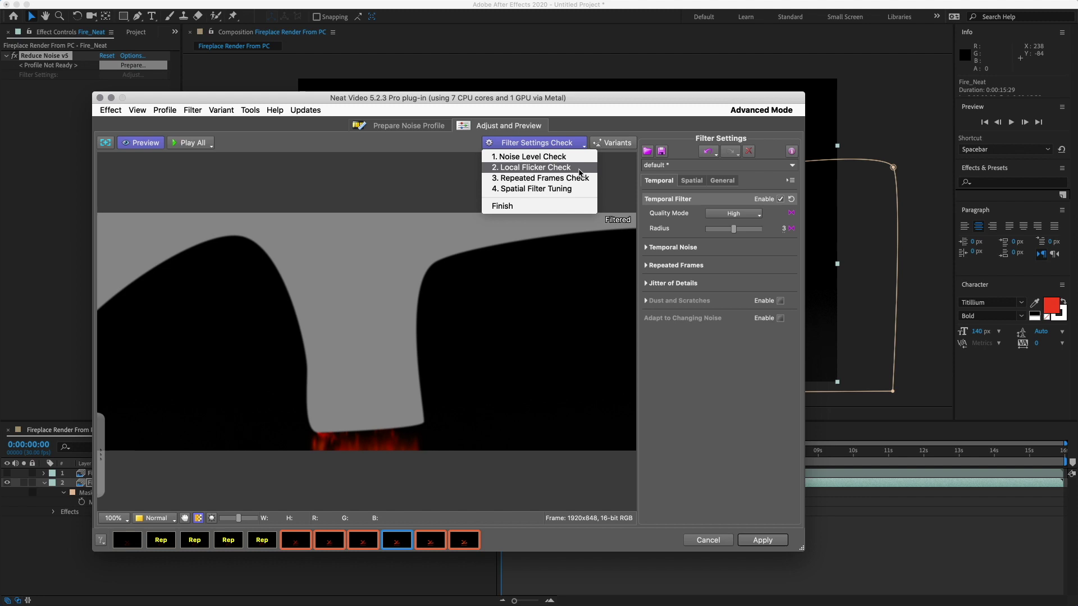
Step: Expand Temporal Noise, dismiss the update prompt, and raise the temporal noise level to +30%
{"action": "left_click", "coordinate": [663, 251]}
{"action": "left_click", "coordinate": [646, 248]}
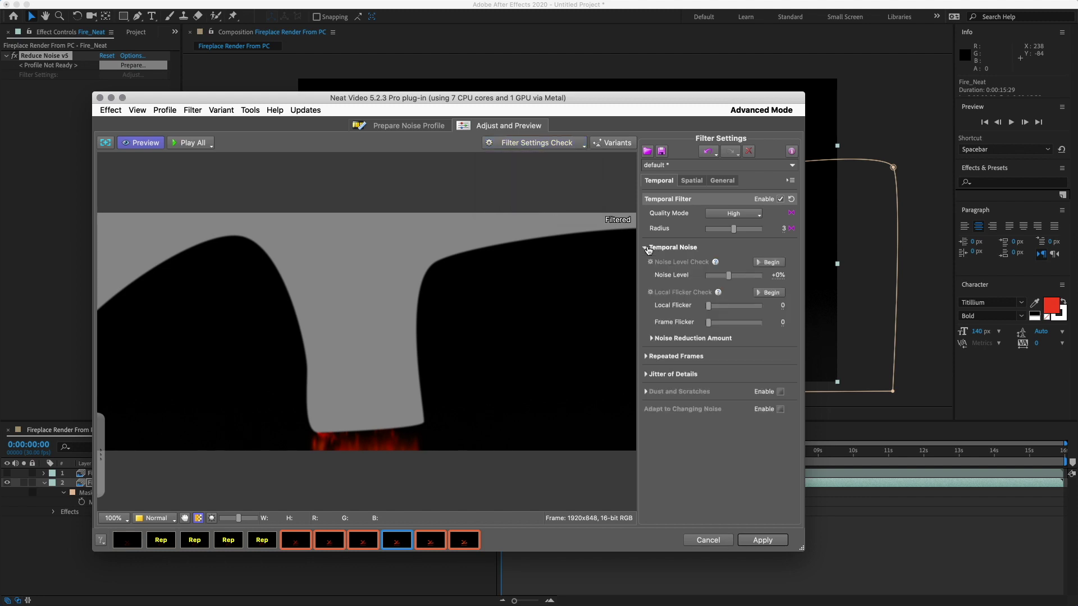
{"action": "left_click", "coordinate": [769, 262]}
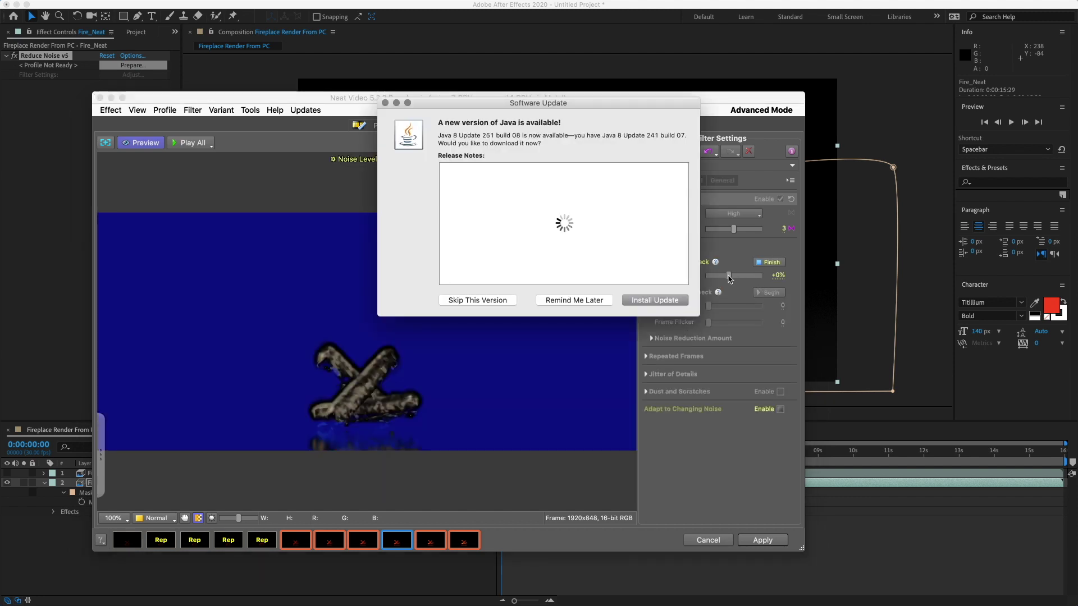
{"action": "left_click", "coordinate": [477, 300]}
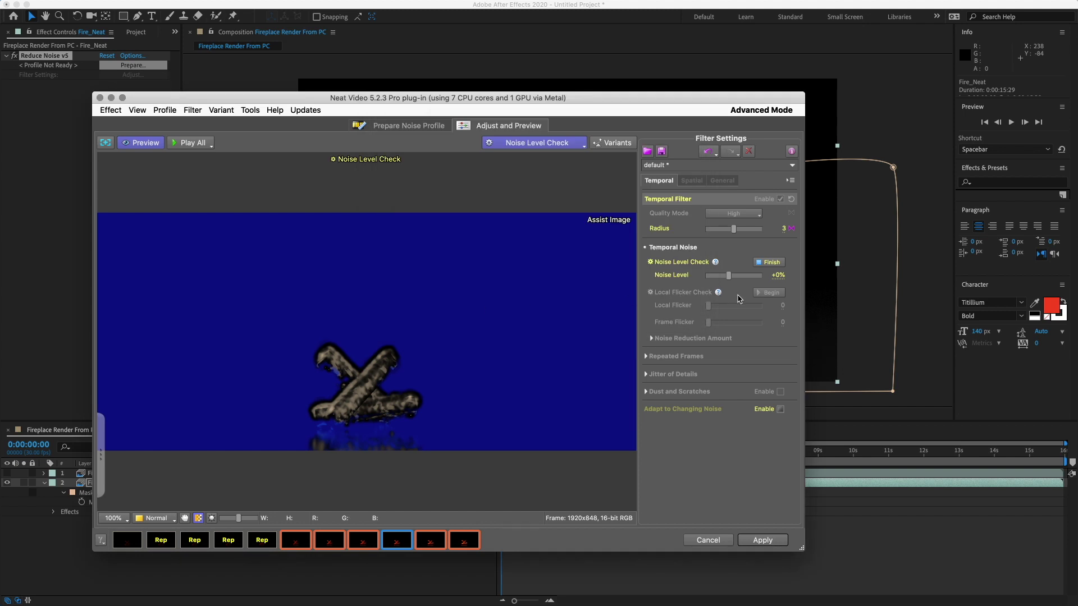
{"action": "left_click_drag", "start_coordinate": [727, 279], "coordinate": [736, 280]}
{"action": "scroll", "coordinate": [776, 278], "scroll_direction": "up", "scroll_amount": 1}
Step: Step through the local flicker and repeated frames checks to spatial filter tuning
{"action": "left_click", "coordinate": [566, 147]}
{"action": "left_click", "coordinate": [574, 166]}
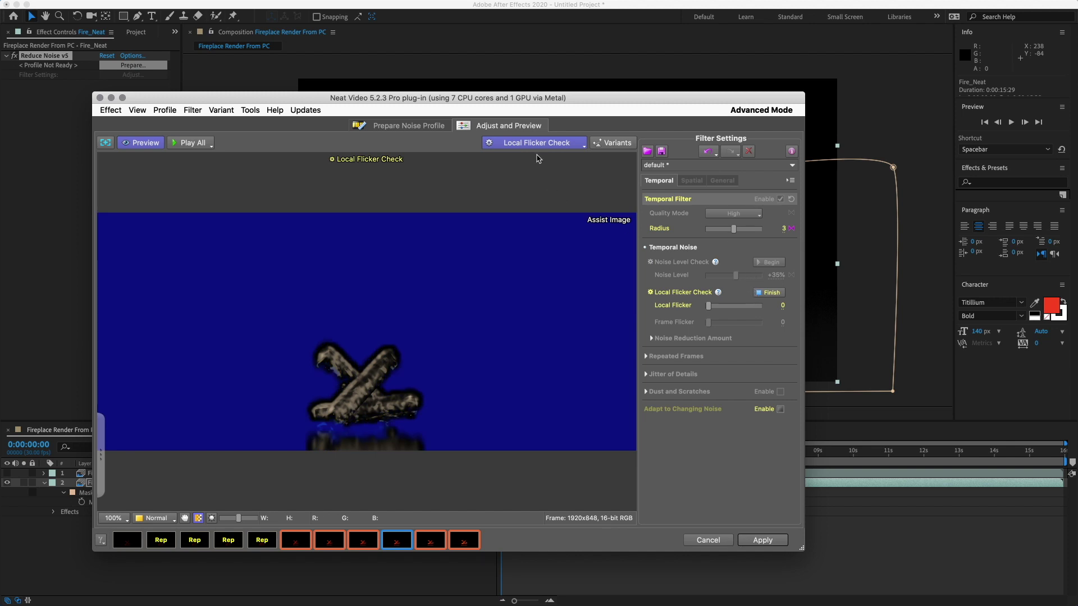
{"action": "left_click", "coordinate": [554, 145]}
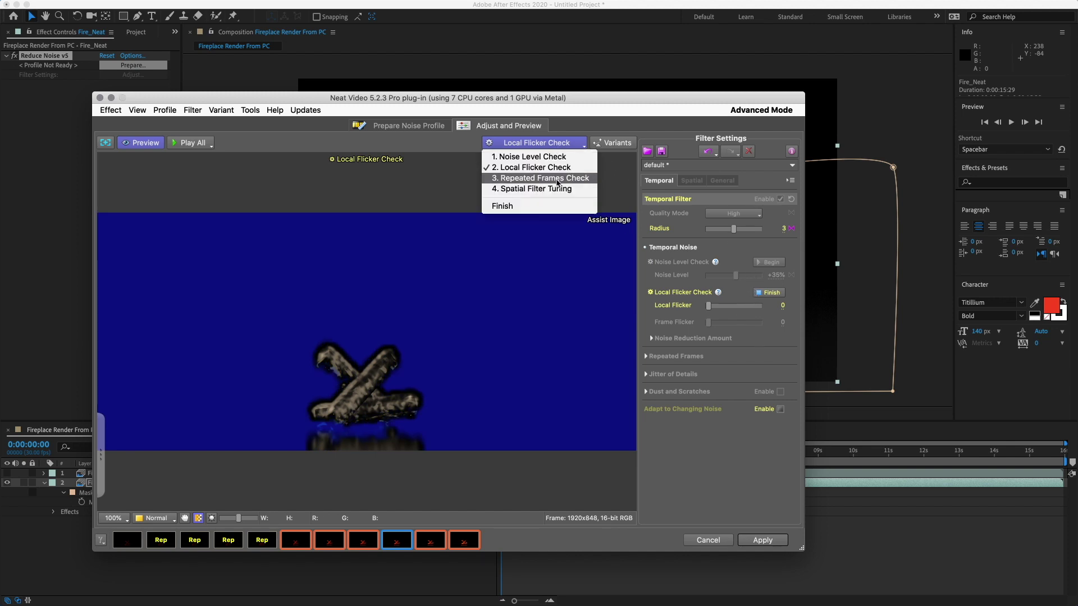
{"action": "left_click", "coordinate": [559, 177]}
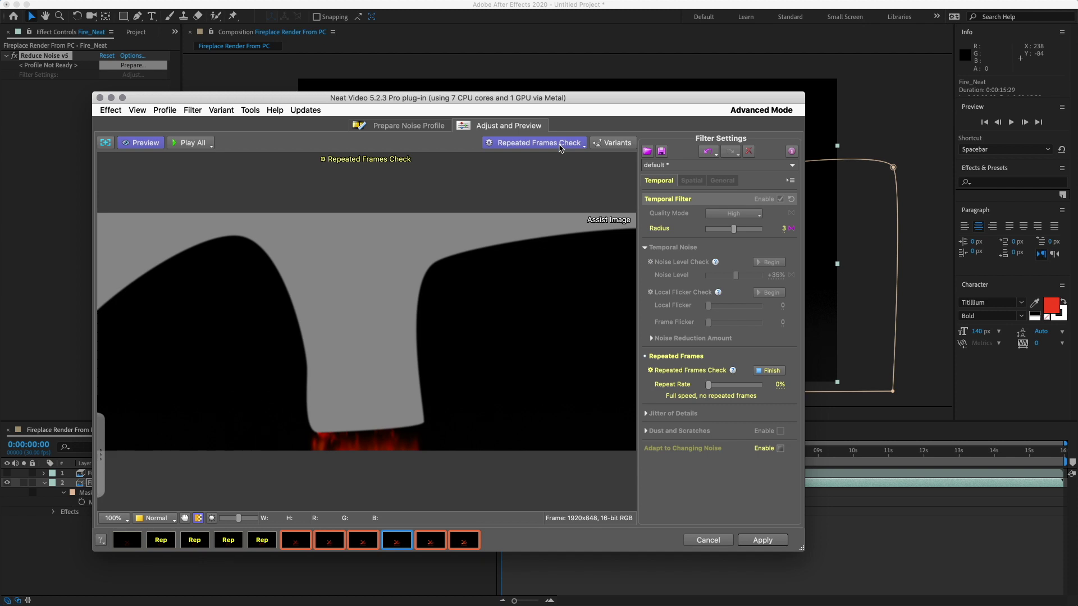
{"action": "left_click", "coordinate": [560, 147]}
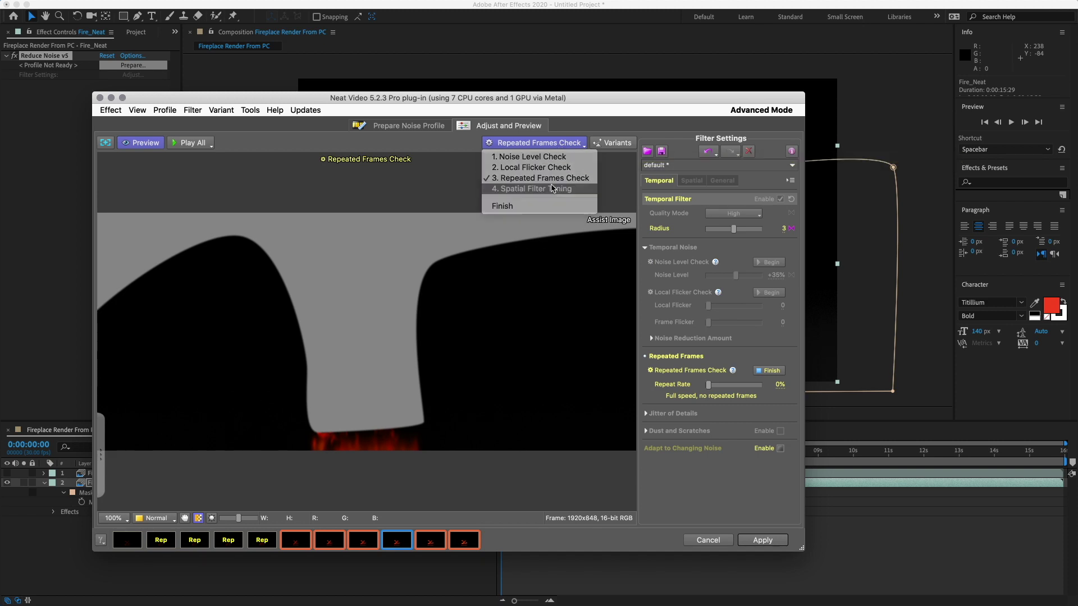
{"action": "left_click", "coordinate": [553, 189]}
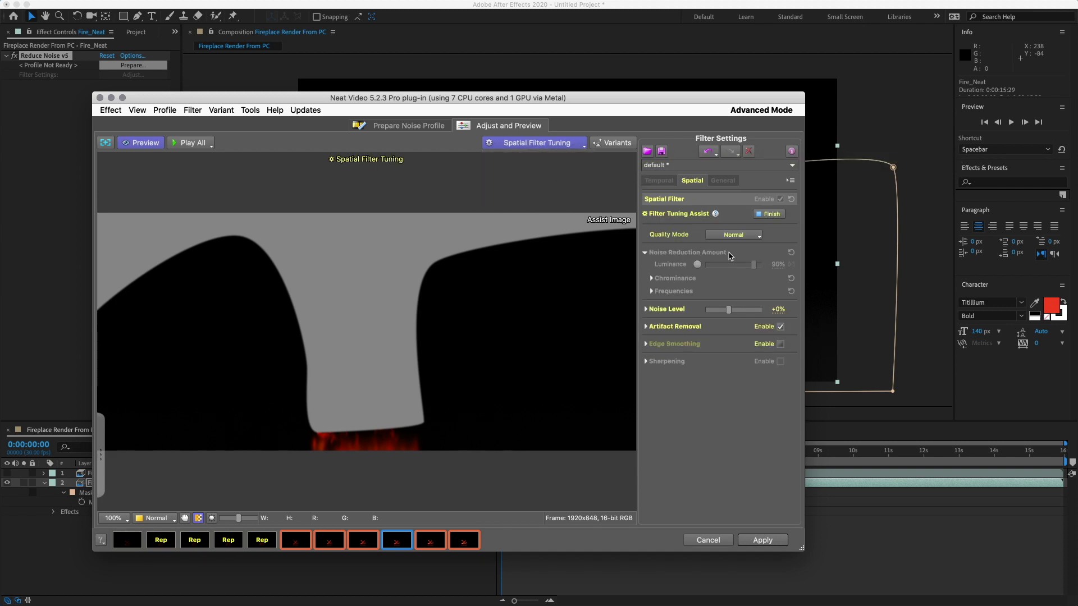
Step: Set spatial quality to High, spatial noise level to +35%, and turn on edge smoothing
{"action": "left_click", "coordinate": [731, 236]}
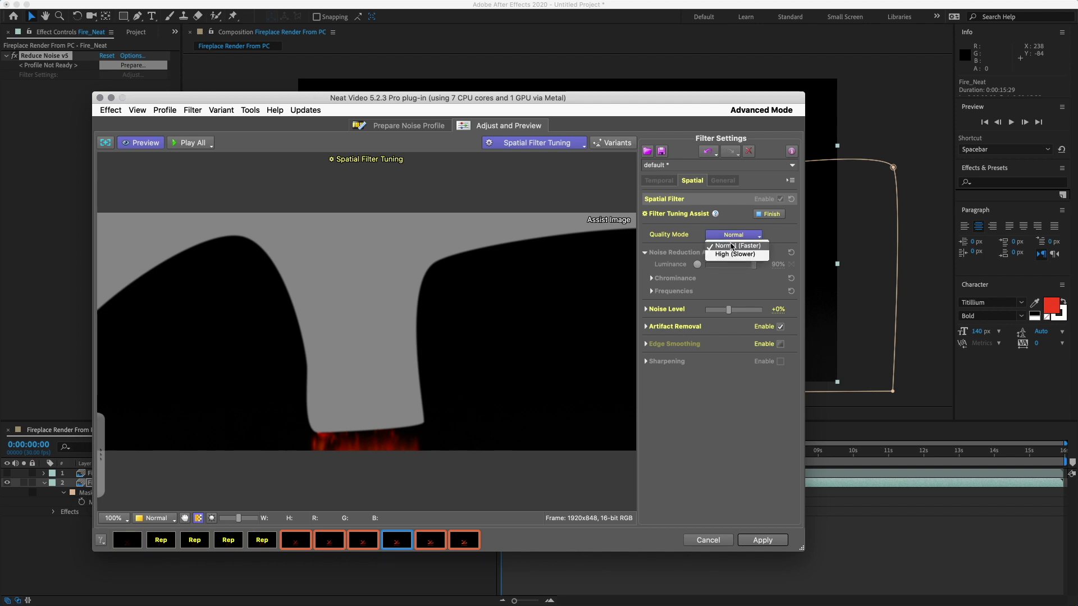
{"action": "left_click", "coordinate": [732, 254]}
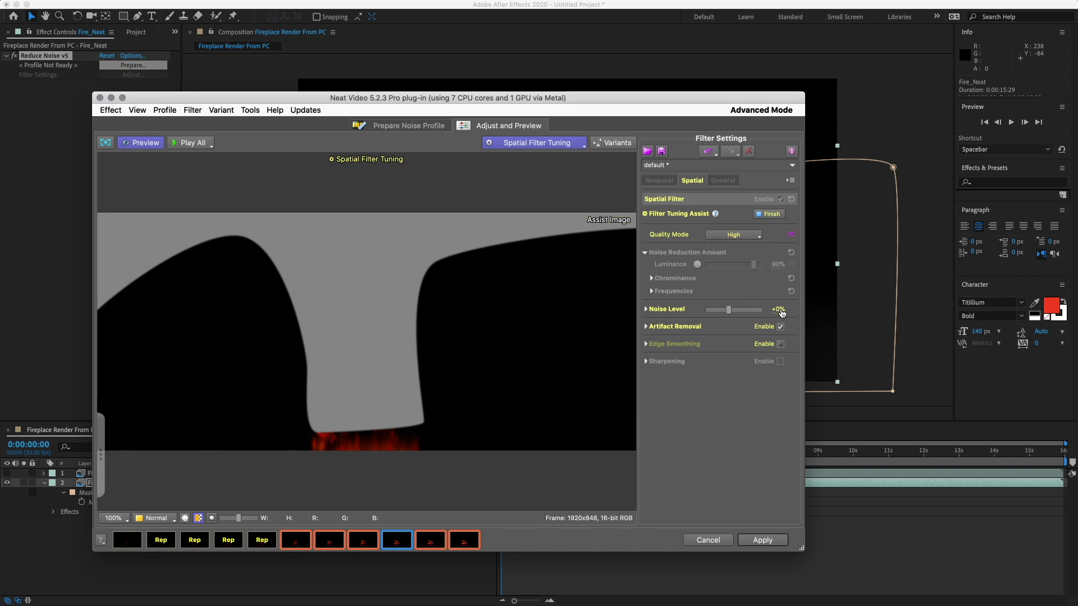
{"action": "left_click", "coordinate": [779, 310]}
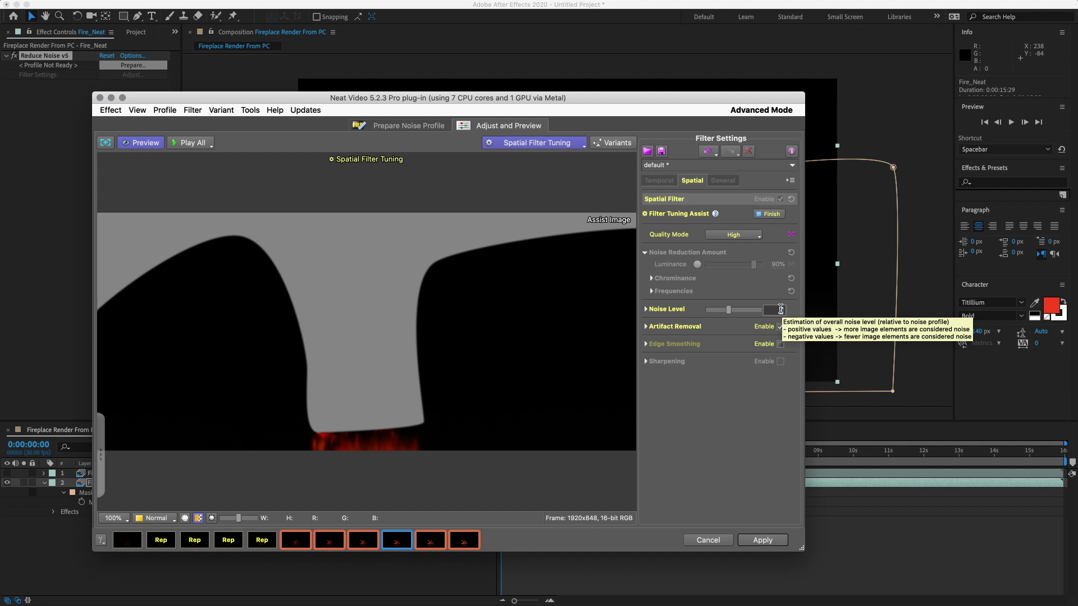
{"action": "type", "text": "35"}
{"action": "key", "text": "Return"}
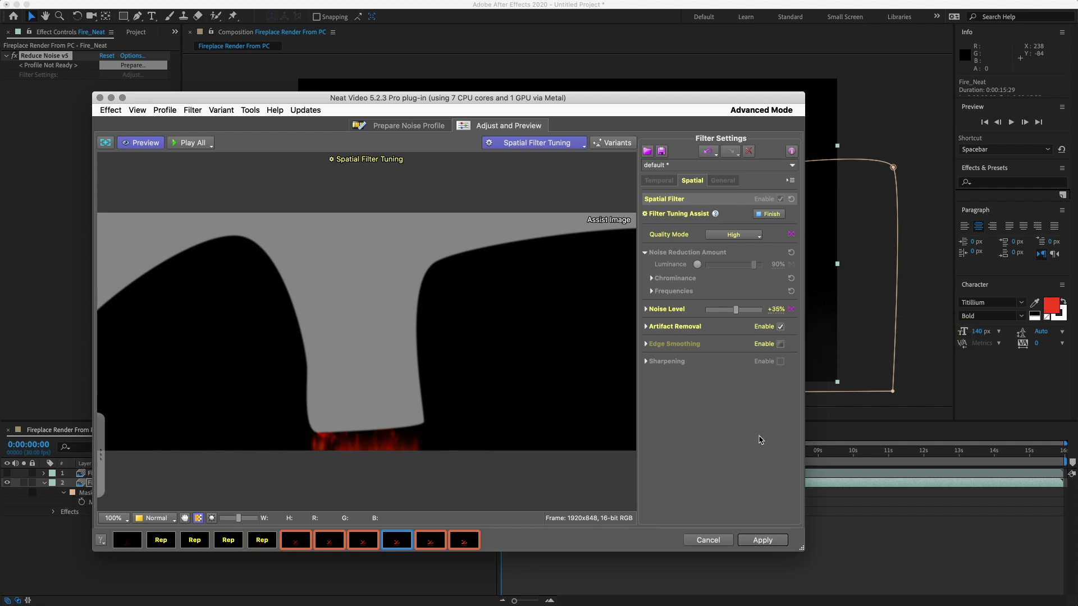
{"action": "left_click", "coordinate": [779, 343]}
Step: Set the temporal noise level to +10% and apply the noise reduction
{"action": "left_click", "coordinate": [536, 142]}
{"action": "left_click", "coordinate": [528, 157]}
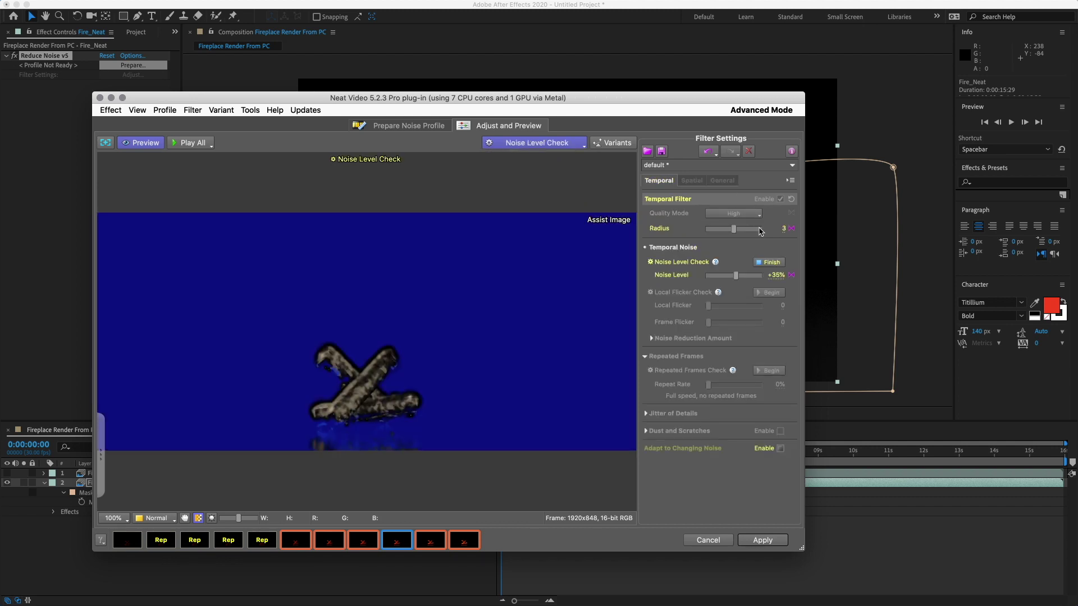
{"action": "left_click", "coordinate": [774, 277]}
{"action": "type", "text": "10"}
{"action": "key", "text": "Return"}
{"action": "left_click", "coordinate": [564, 147]}
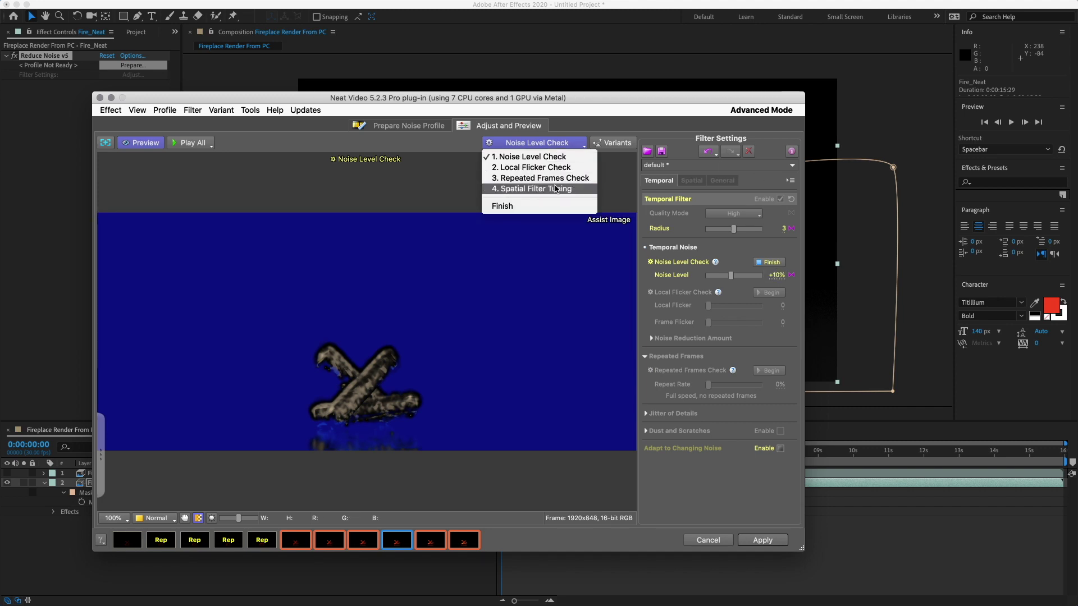
{"action": "left_click", "coordinate": [561, 209]}
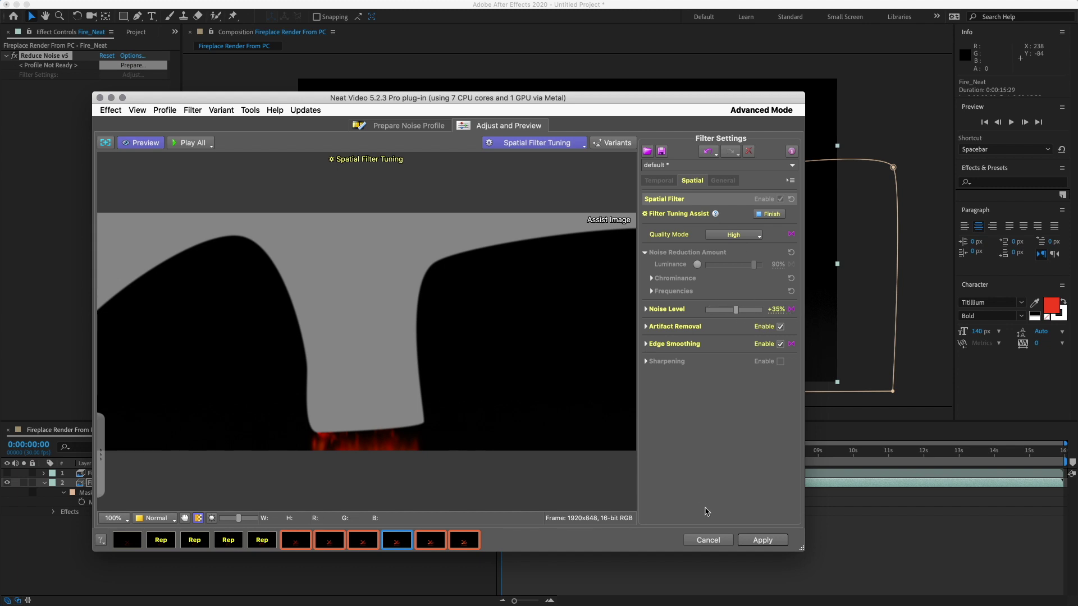
{"action": "left_click", "coordinate": [777, 543]}
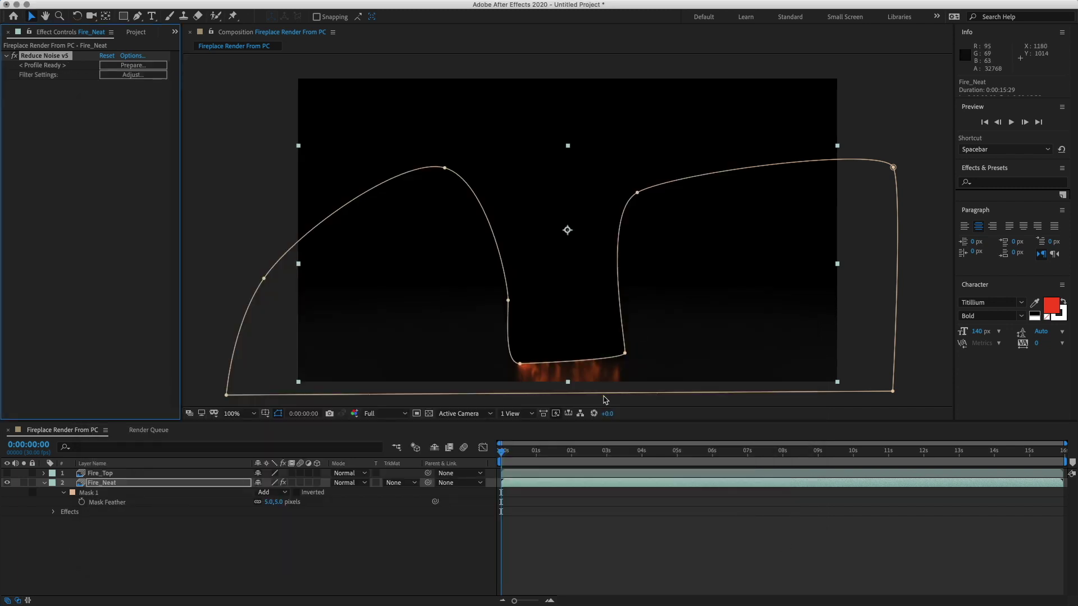
Step: Zoom to 200% and pan to inspect the mask edges, then return to 100%
{"action": "key", "text": "period"}
{"action": "key", "text": "h"}
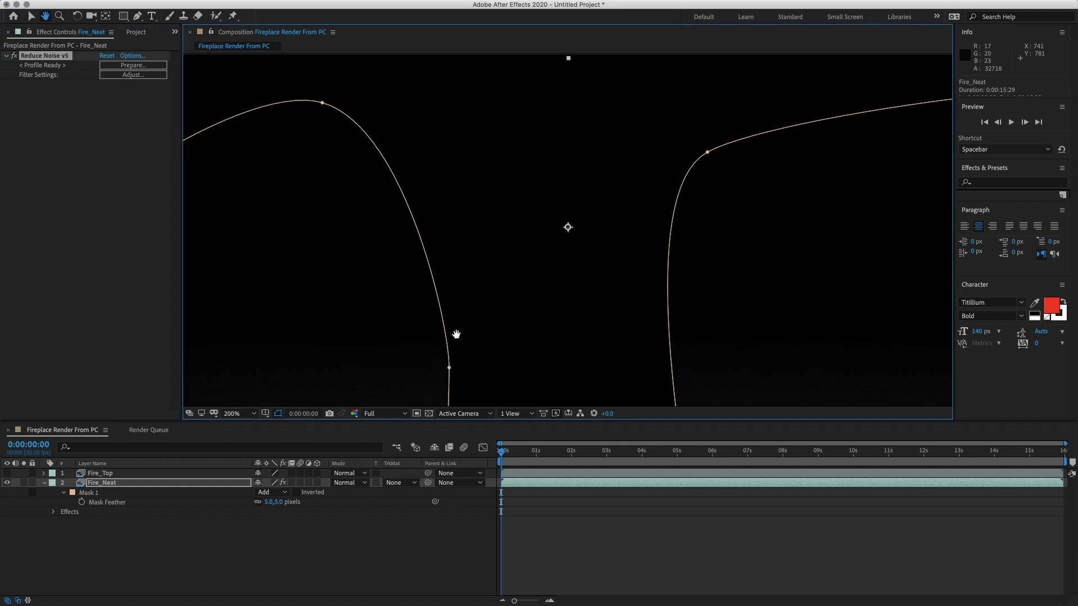
{"action": "left_click_drag", "start_coordinate": [455, 332], "coordinate": [508, 229]}
{"action": "key", "text": "v"}
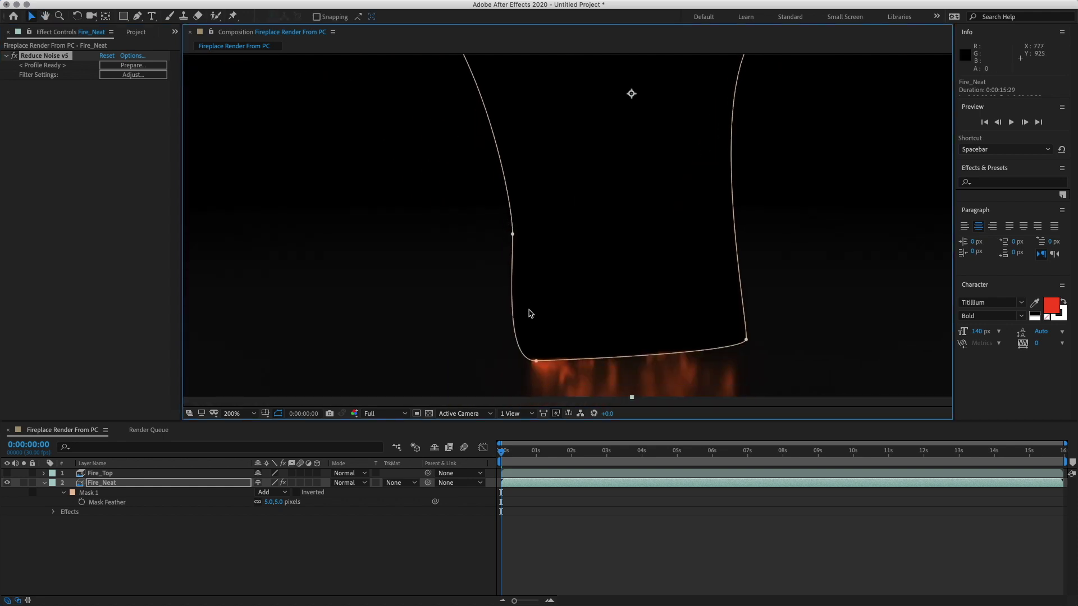
{"action": "key", "text": "comma"}
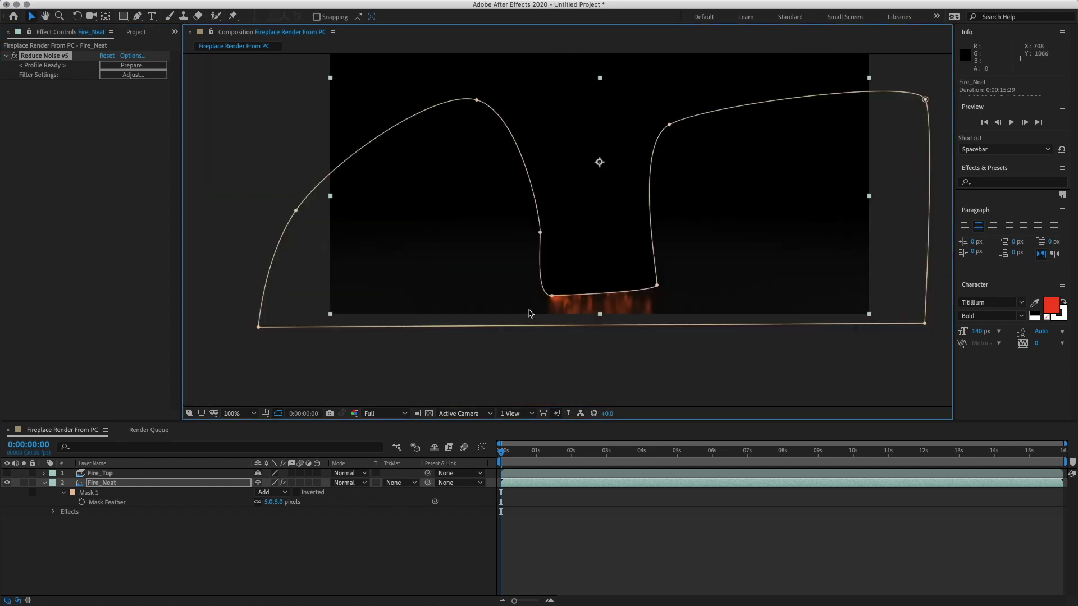
Step: Paste Fire_Neat's Mask 1 onto Fire_Top, invert it, and fold away both layers' properties
{"action": "left_click", "coordinate": [96, 473]}
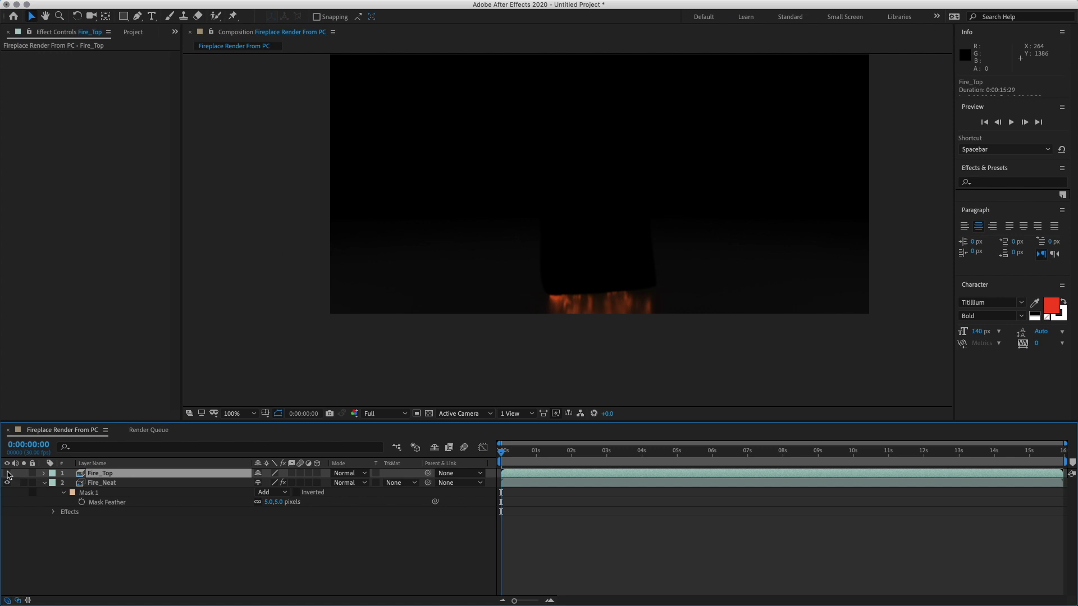
{"action": "left_click", "coordinate": [102, 503]}
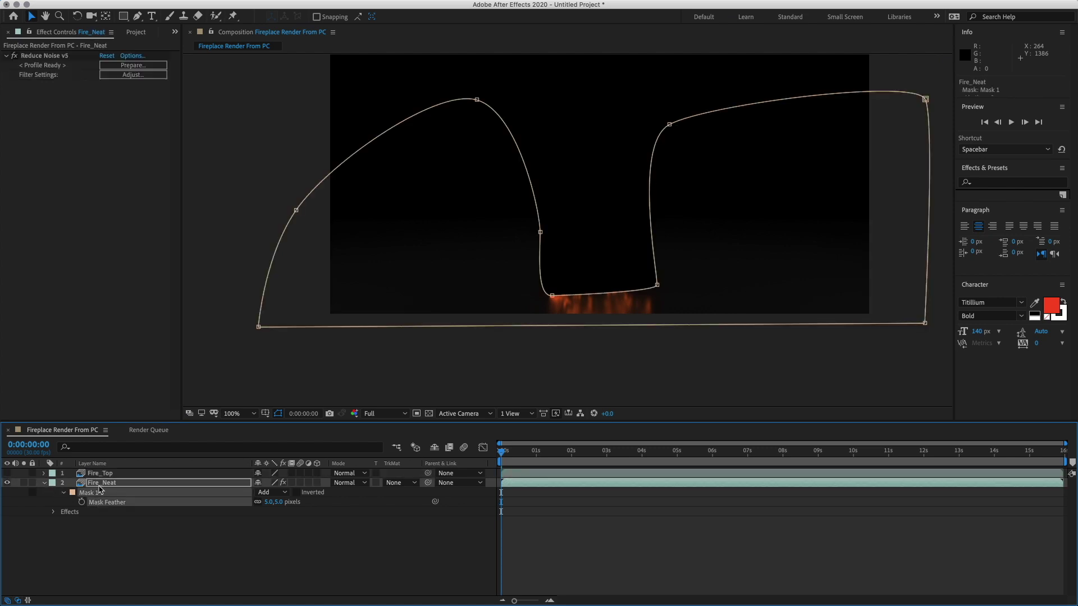
{"action": "key", "text": "ctrl+v"}
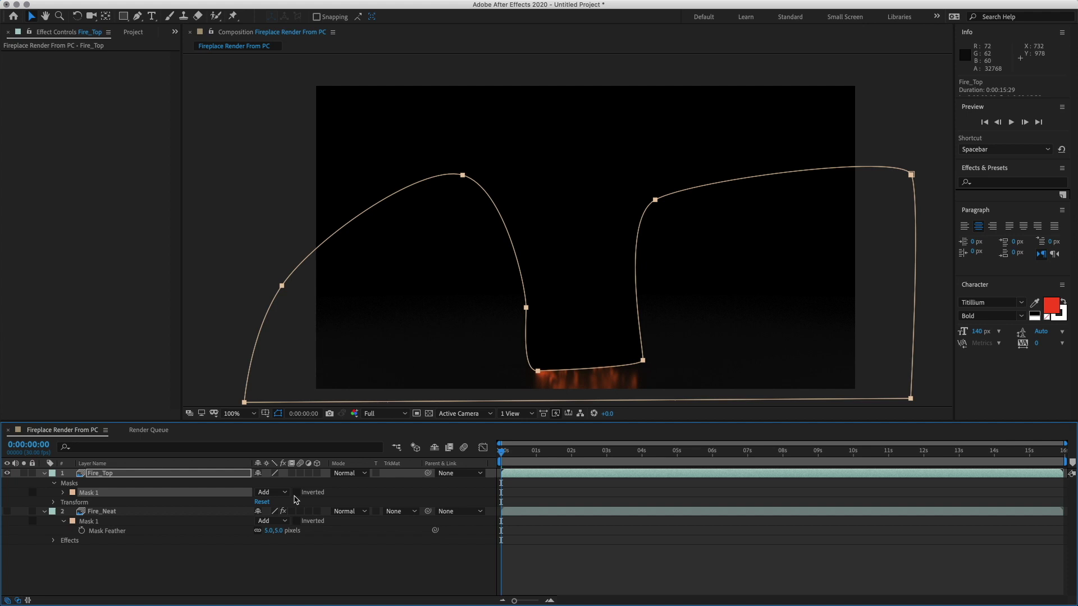
{"action": "left_click", "coordinate": [297, 493]}
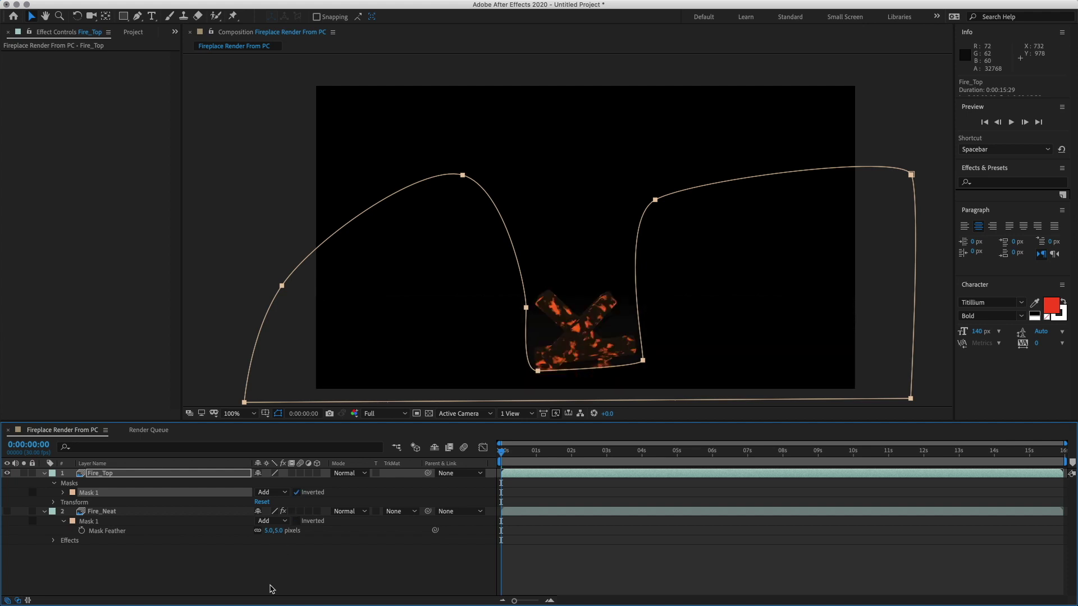
{"action": "left_click", "coordinate": [275, 581]}
{"action": "left_click", "coordinate": [846, 271]}
{"action": "key", "text": "u"}
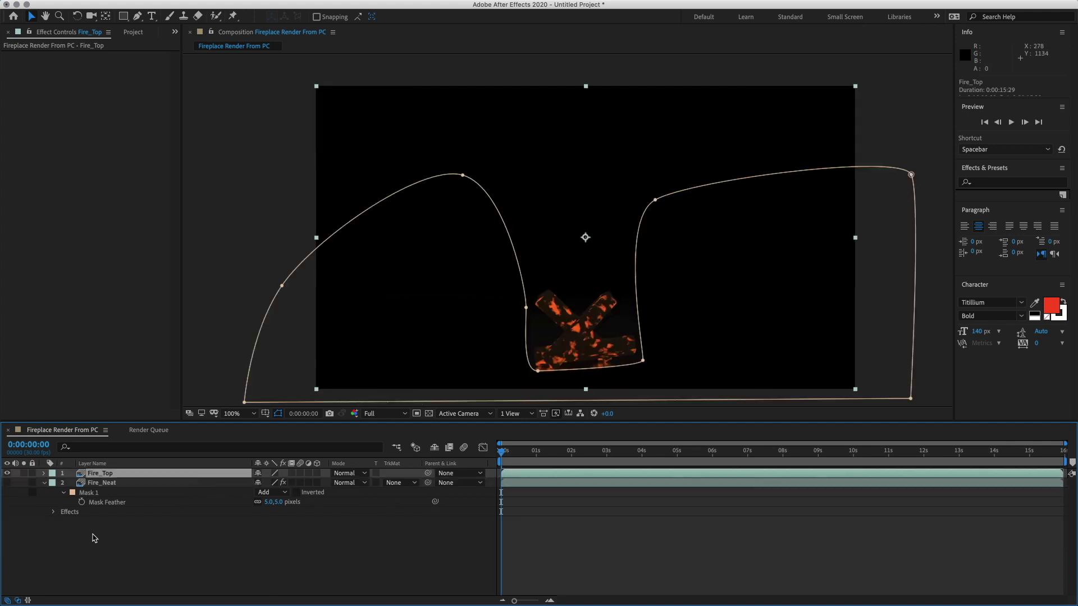
{"action": "left_click", "coordinate": [89, 560]}
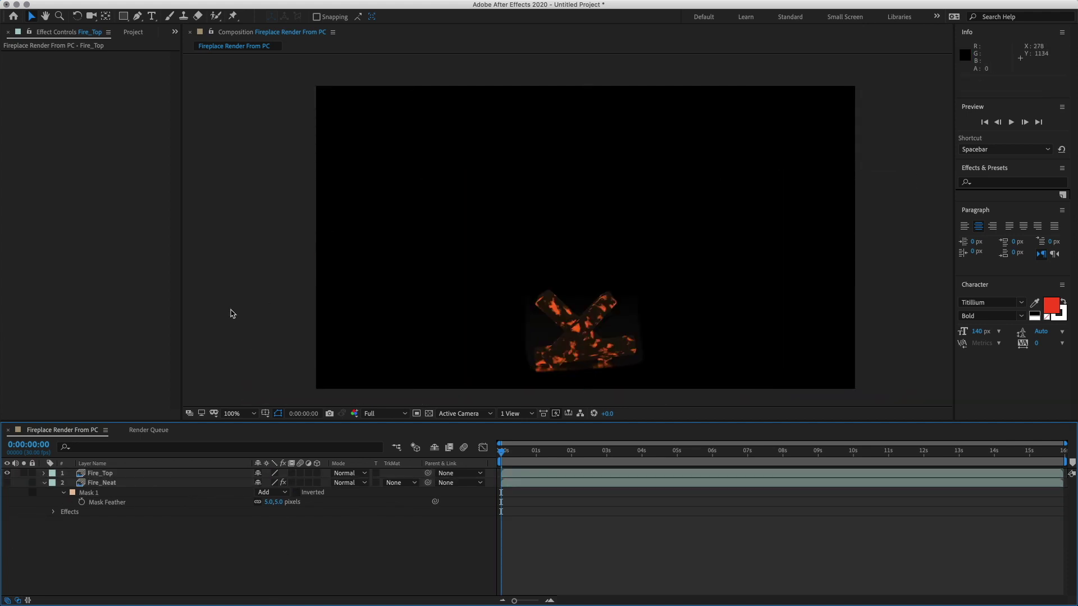
{"action": "left_click", "coordinate": [43, 482]}
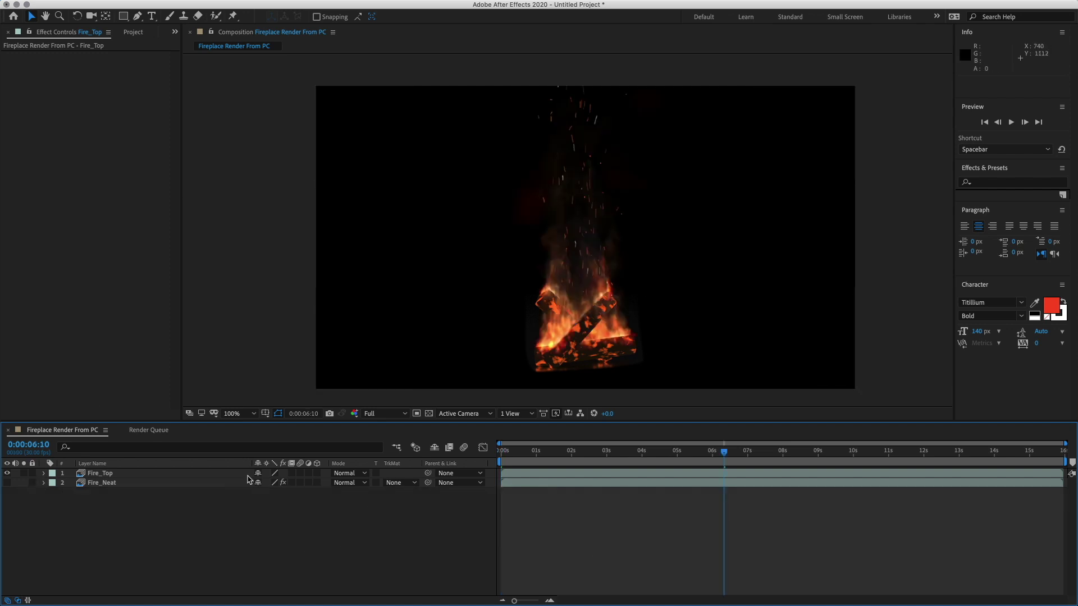
Step: Apply Levels to Fire_Top and lower Input White to 23001.9
{"action": "left_click", "coordinate": [89, 475]}
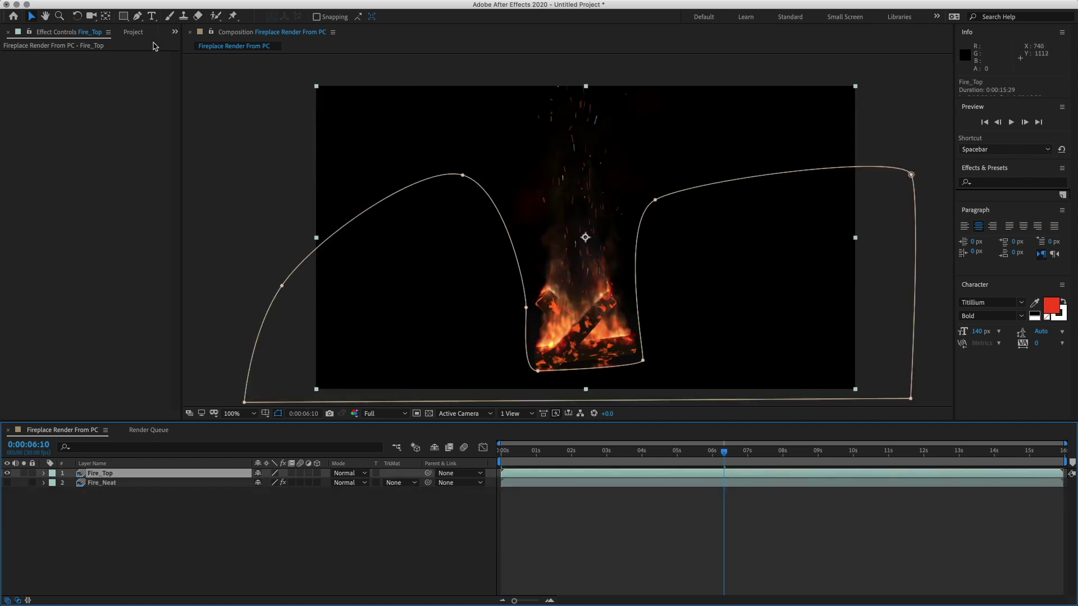
{"action": "mouse_move", "coordinate": [182, 3]}
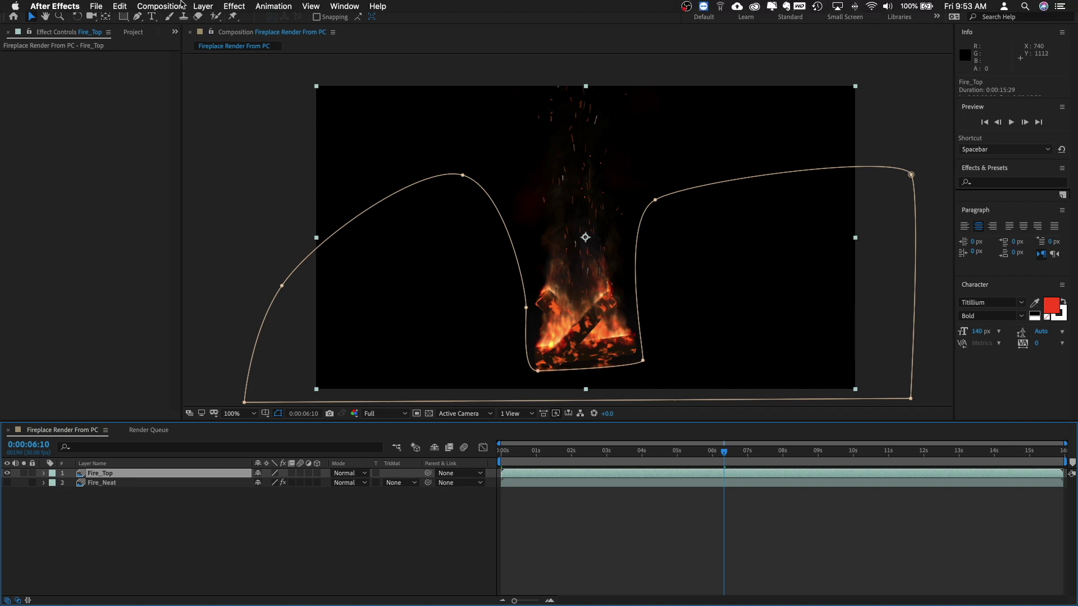
{"action": "left_click", "coordinate": [378, 6]}
{"action": "type", "text": "levels"}
{"action": "key", "text": "Return"}
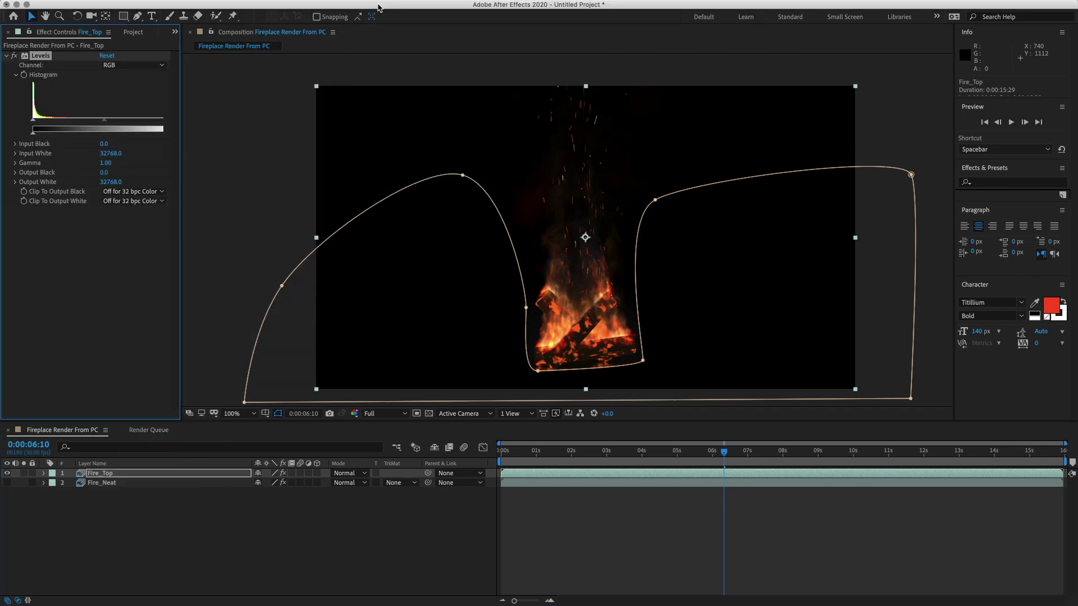
{"action": "left_click_drag", "start_coordinate": [178, 137], "coordinate": [253, 139]}
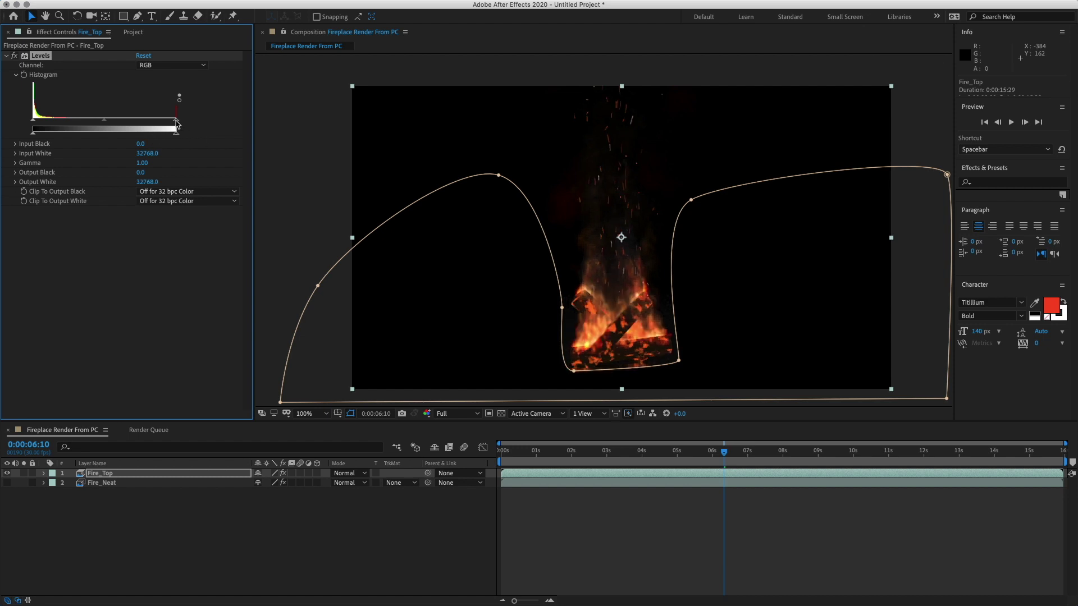
{"action": "left_click_drag", "start_coordinate": [176, 123], "coordinate": [134, 127]}
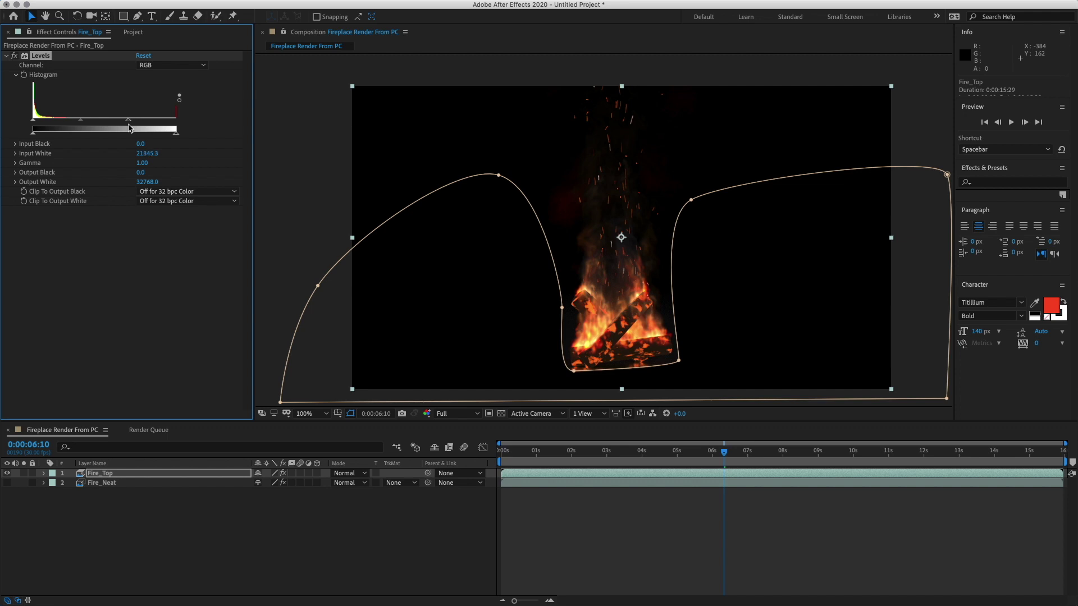
{"action": "left_click_drag", "start_coordinate": [134, 128], "coordinate": [137, 128]}
Step: Apply Curves to Fire_Top and bend the RGB curve into an S-shape
{"action": "mouse_move", "coordinate": [243, 1]}
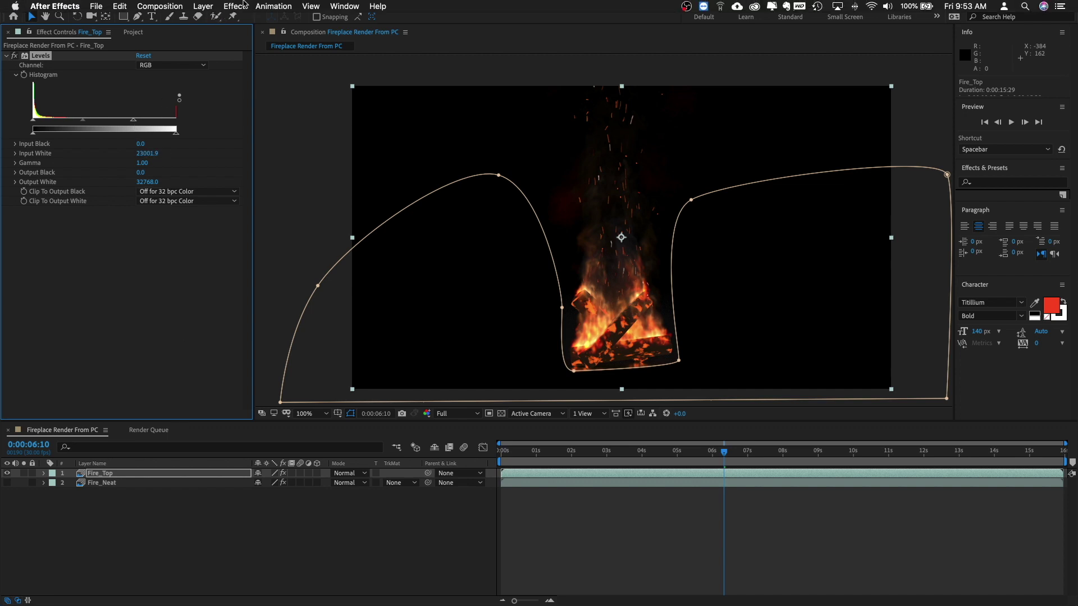
{"action": "left_click", "coordinate": [377, 6]}
{"action": "type", "text": "curves"}
{"action": "key", "text": "Return"}
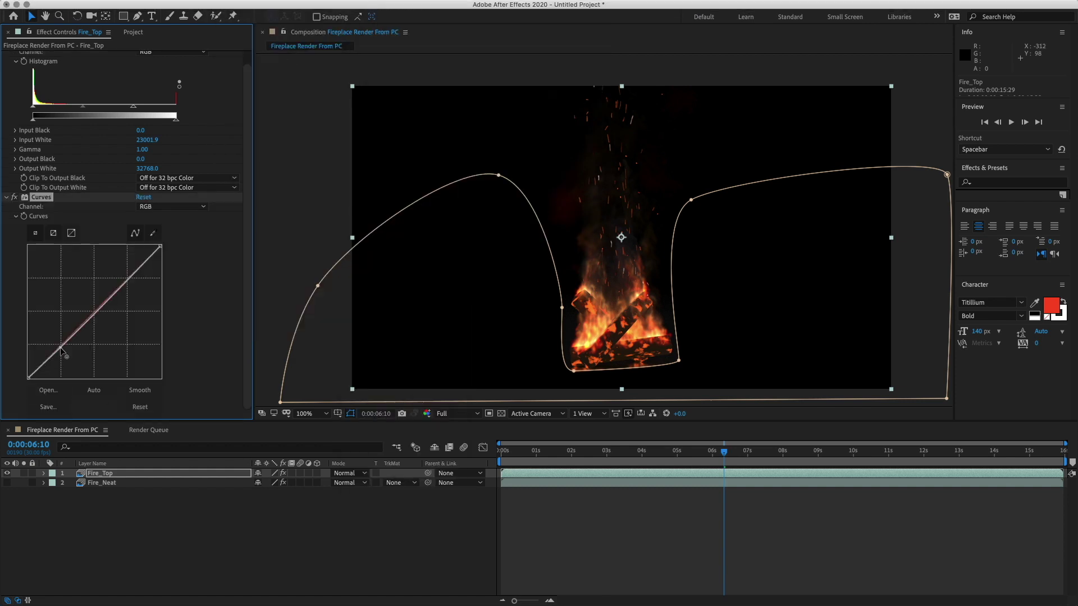
{"action": "left_click_drag", "start_coordinate": [62, 351], "coordinate": [65, 355]}
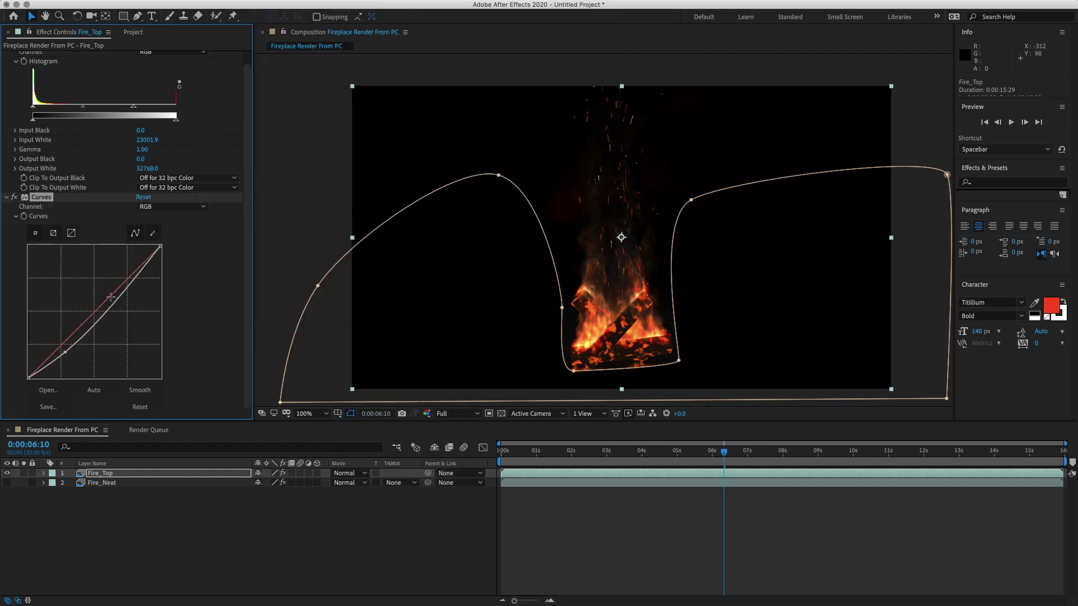
{"action": "left_click_drag", "start_coordinate": [121, 295], "coordinate": [115, 285]}
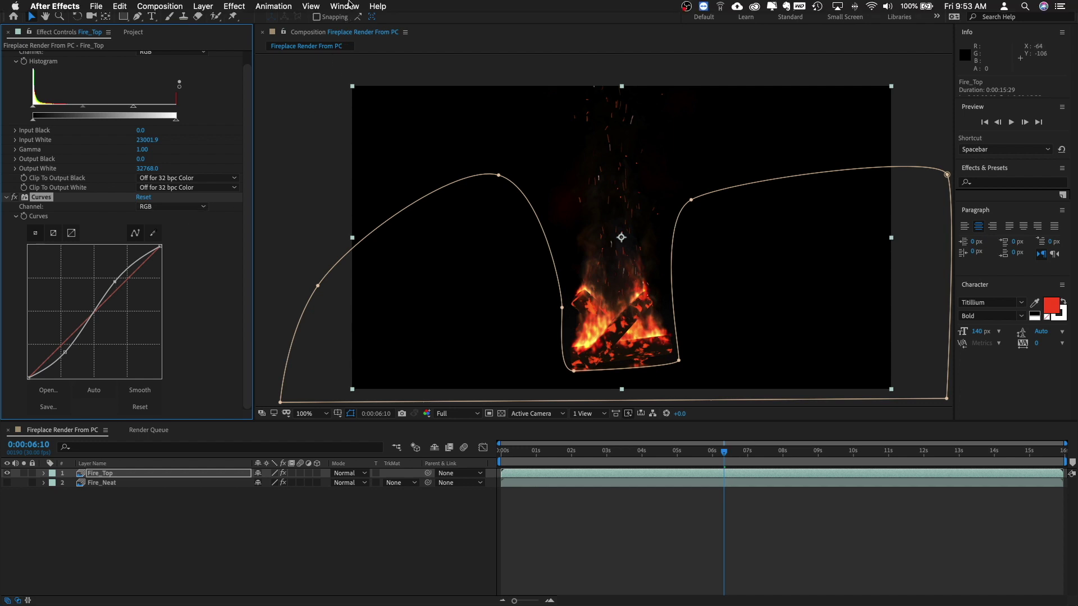
Step: Apply Glow to Fire_Top with Glow Threshold set to 85%
{"action": "left_click", "coordinate": [376, 7]}
{"action": "type", "text": "glowe"}
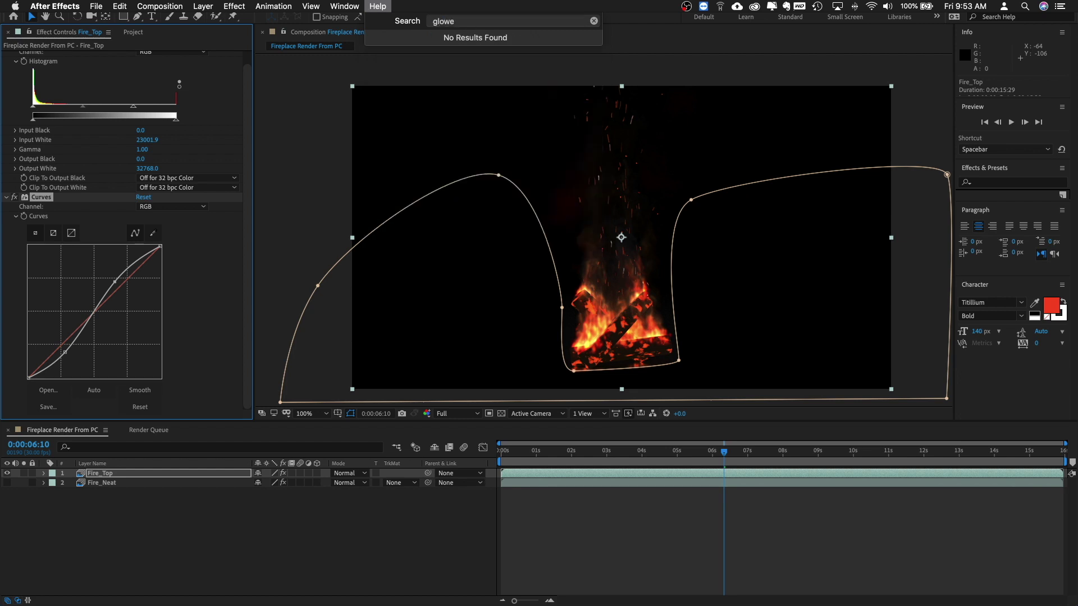
{"action": "key", "text": "Down"}
{"action": "key", "text": "Down"}
{"action": "key", "text": "Down"}
{"action": "key", "text": "Return"}
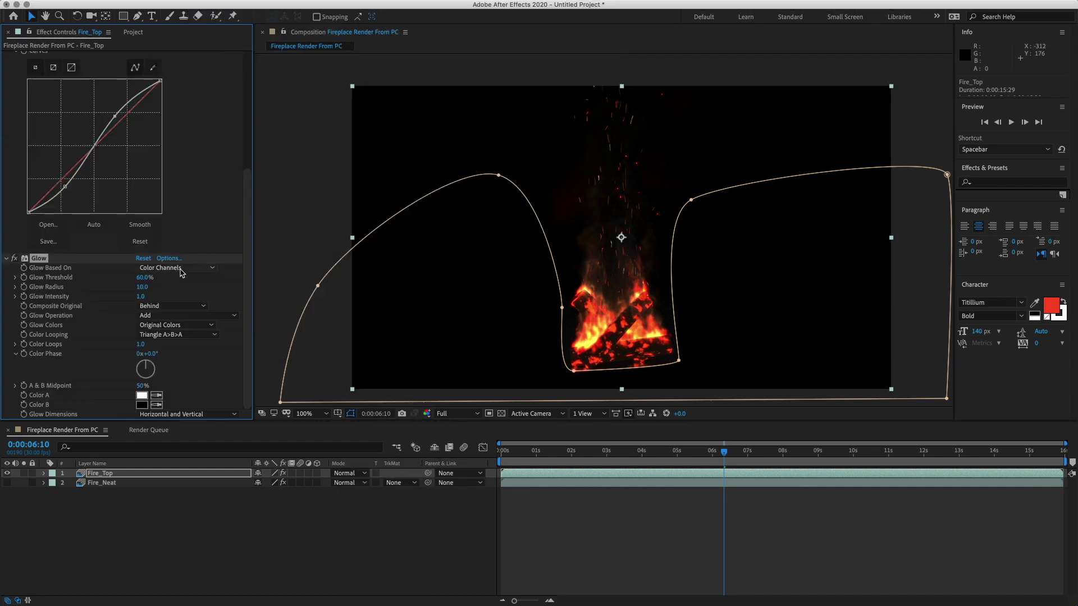
{"action": "left_click", "coordinate": [149, 277]}
{"action": "left_click", "coordinate": [171, 294]}
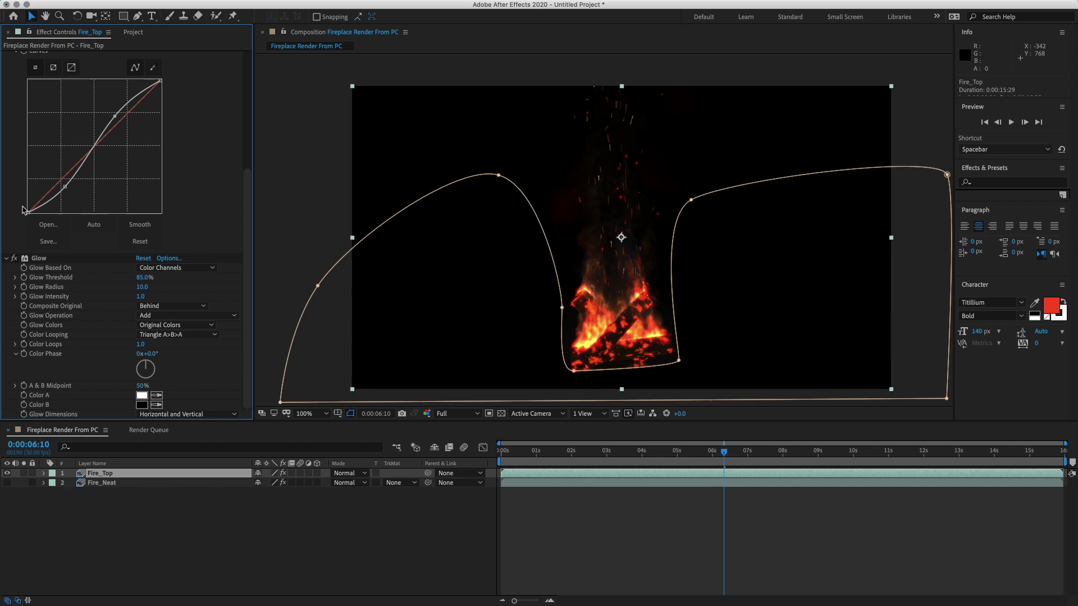
Step: Collapse the Levels, Curves and Glow settings in Effect Controls
{"action": "scroll", "coordinate": [28, 181], "scroll_direction": "up", "scroll_amount": 5}
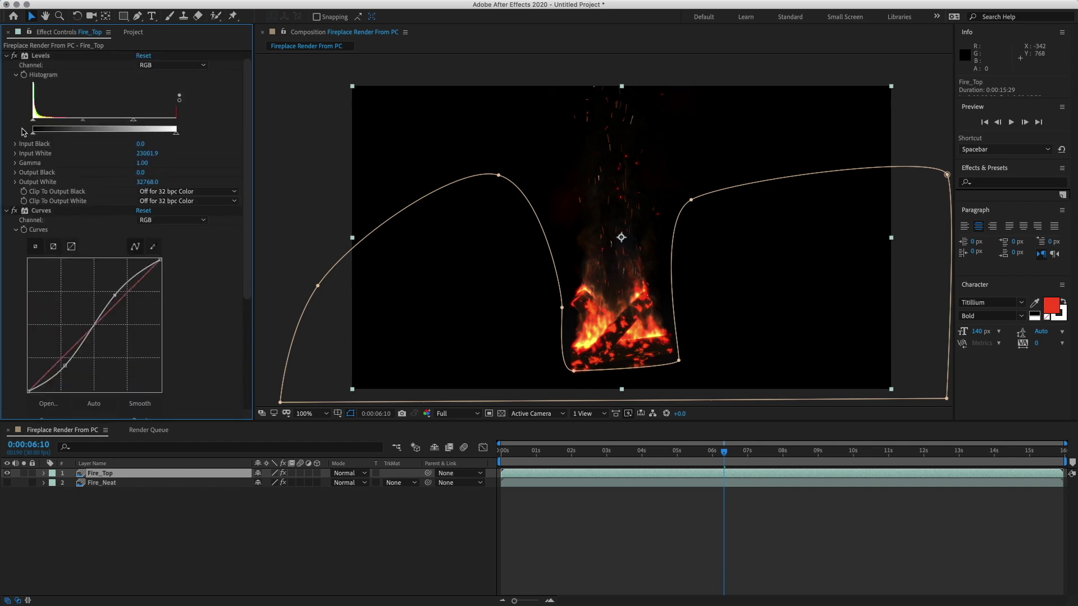
{"action": "left_click", "coordinate": [7, 55]}
{"action": "left_click", "coordinate": [6, 65]}
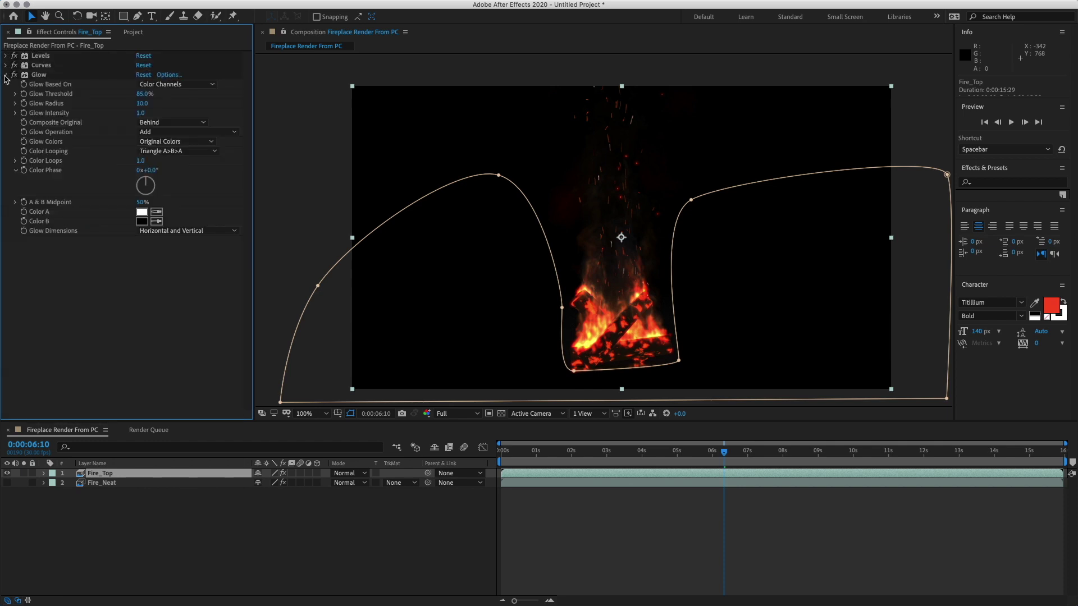
{"action": "left_click", "coordinate": [6, 75]}
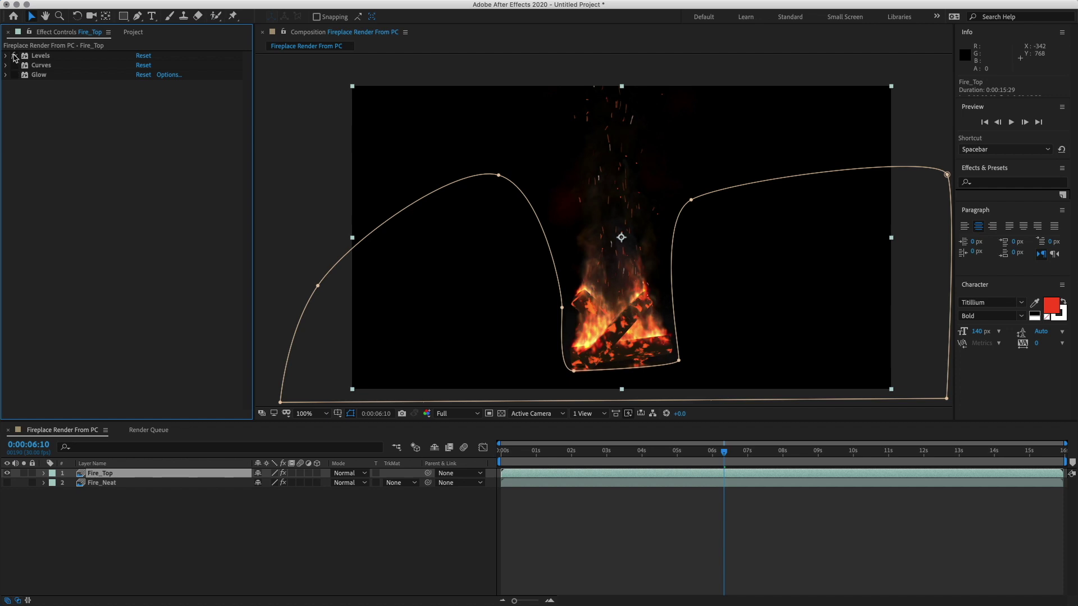
Step: Turn off Glow on Fire_Top and select its Glow, Levels and Curves effects
{"action": "left_click", "coordinate": [14, 74]}
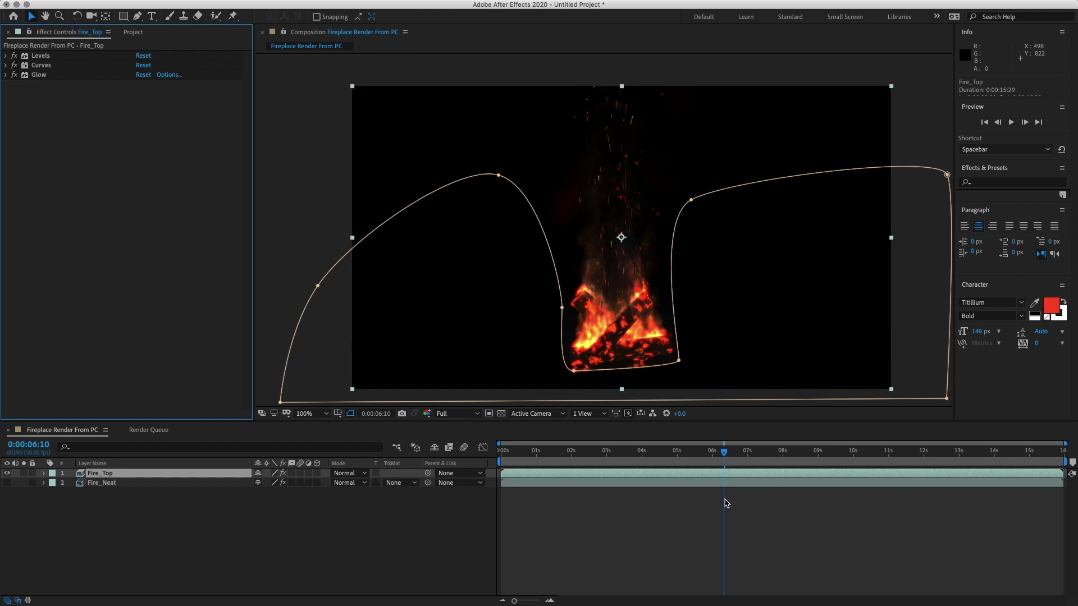
{"action": "left_click", "coordinate": [41, 72]}
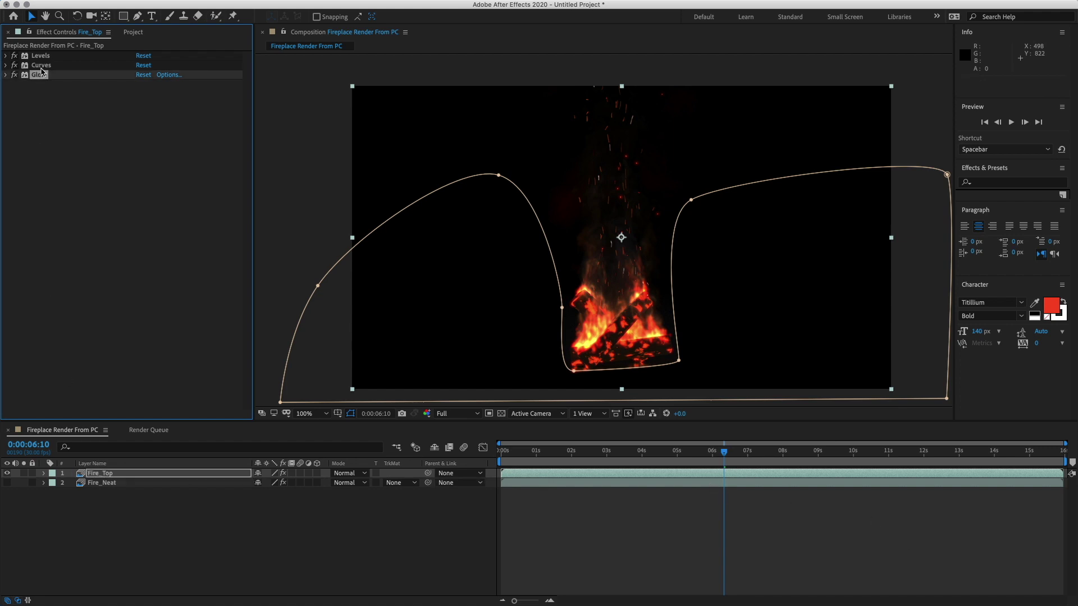
{"action": "left_click", "coordinate": [42, 56], "text": "shift"}
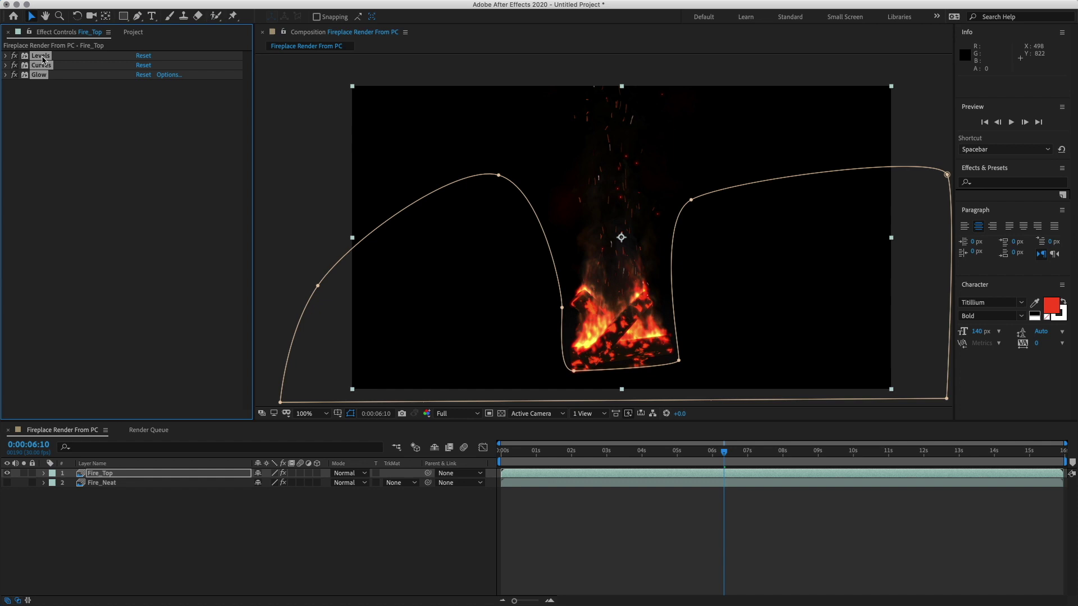
Step: Make Fire_Neat visible and paste the Levels and Curves grading onto it
{"action": "left_click", "coordinate": [113, 484]}
{"action": "left_click", "coordinate": [7, 483]}
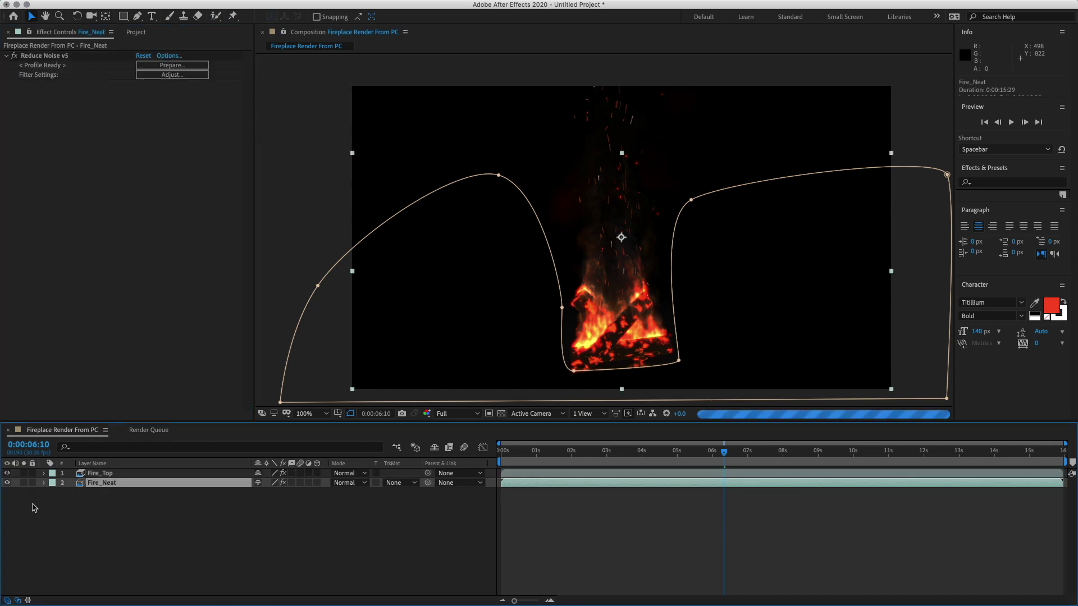
{"action": "left_click", "coordinate": [35, 508]}
{"action": "left_click", "coordinate": [99, 483]}
{"action": "key", "text": "ctrl+v"}
{"action": "left_click", "coordinate": [407, 549]}
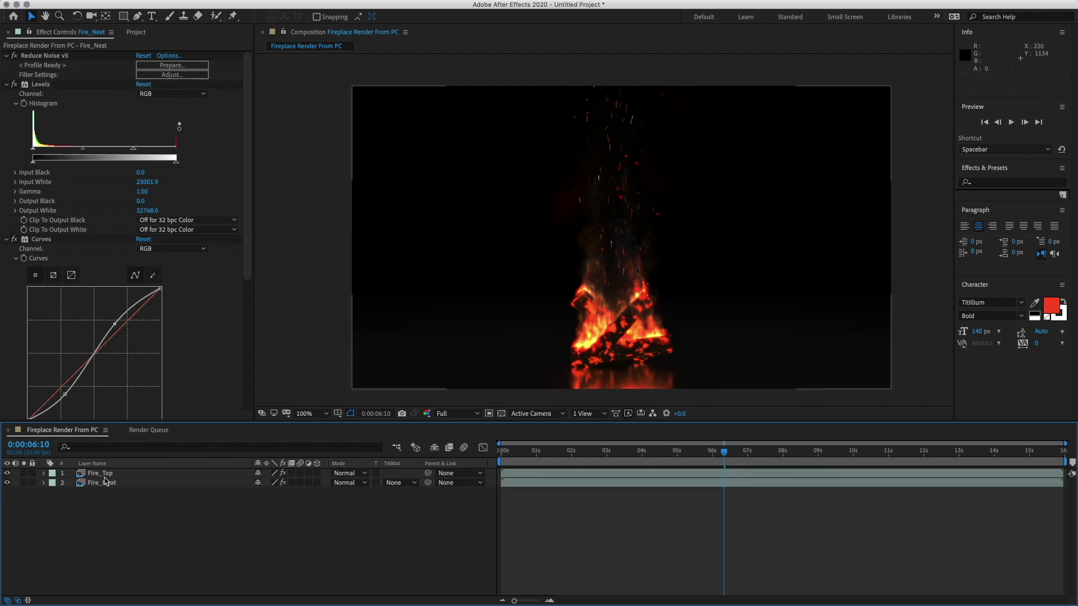
Step: Reveal both fire layers' Mask 1 properties and enter a 25-pixel Mask Feather on each
{"action": "key", "text": "ctrl+a"}
{"action": "key", "text": "m"}
{"action": "key", "text": "m"}
{"action": "left_click", "coordinate": [63, 540]}
{"action": "left_click", "coordinate": [63, 541]}
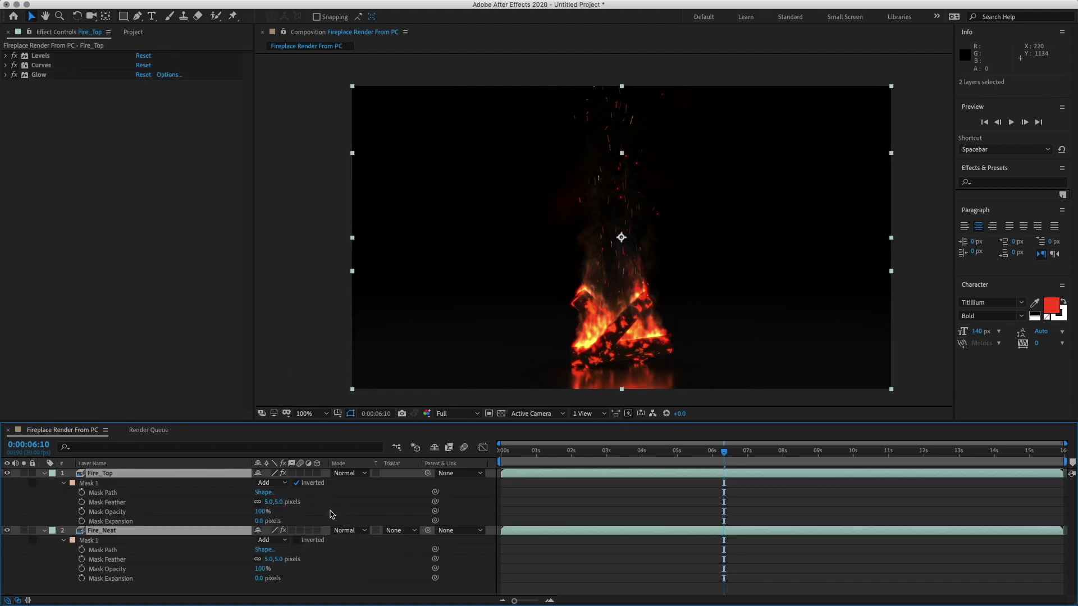
{"action": "left_click", "coordinate": [267, 503]}
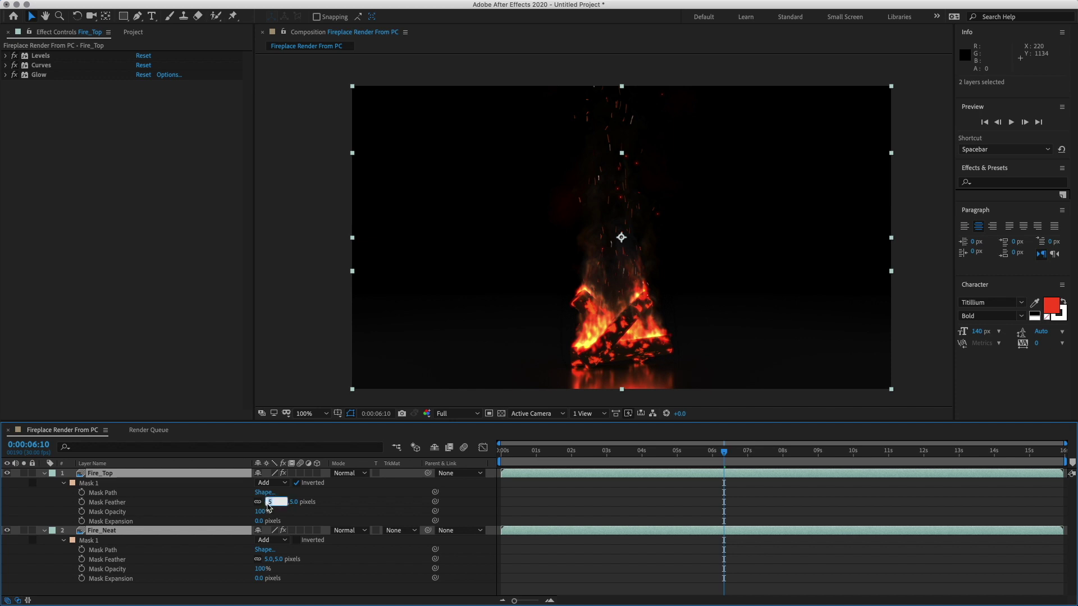
{"action": "key", "text": "Return"}
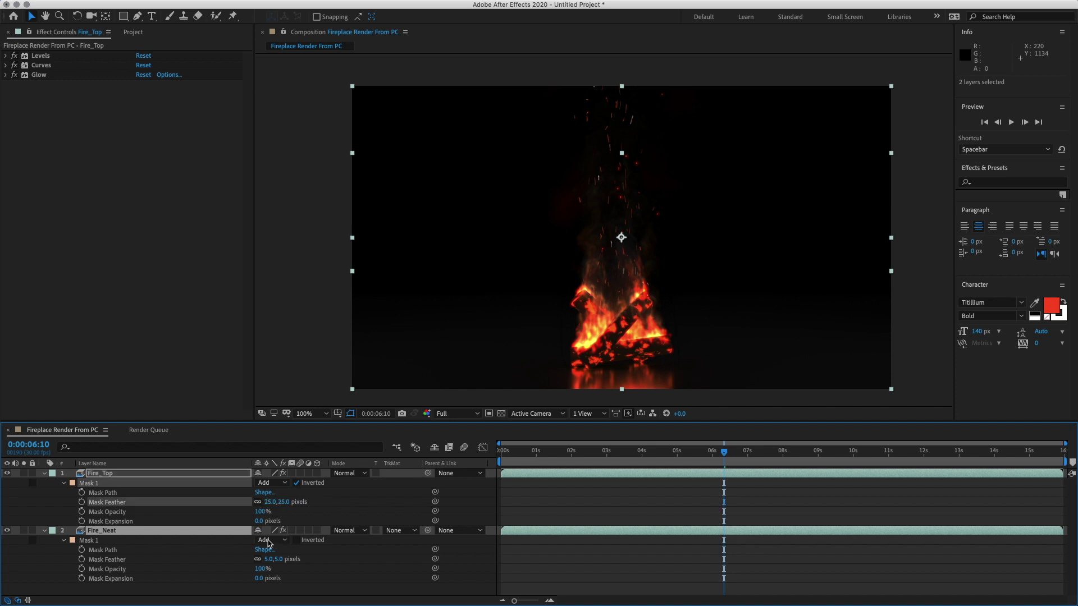
{"action": "left_click", "coordinate": [268, 559]}
{"action": "type", "text": "25"}
{"action": "key", "text": "Return"}
Step: Zoom in and pan up to inspect the feathered seam around the logs, then zoom back out
{"action": "key", "text": "period"}
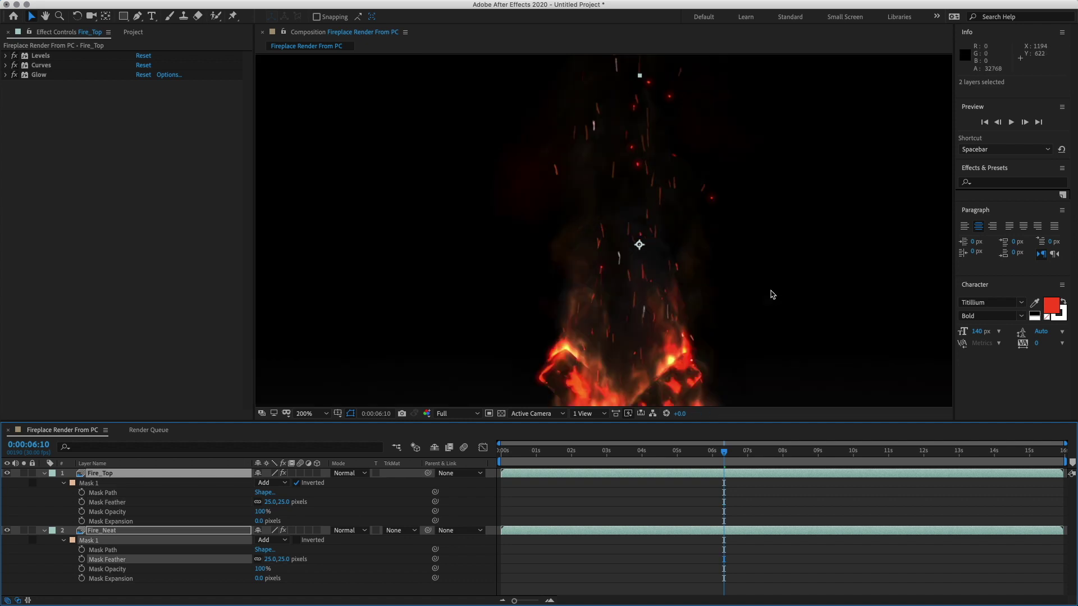
{"action": "key", "text": "h"}
{"action": "left_click_drag", "start_coordinate": [769, 277], "coordinate": [806, 120]}
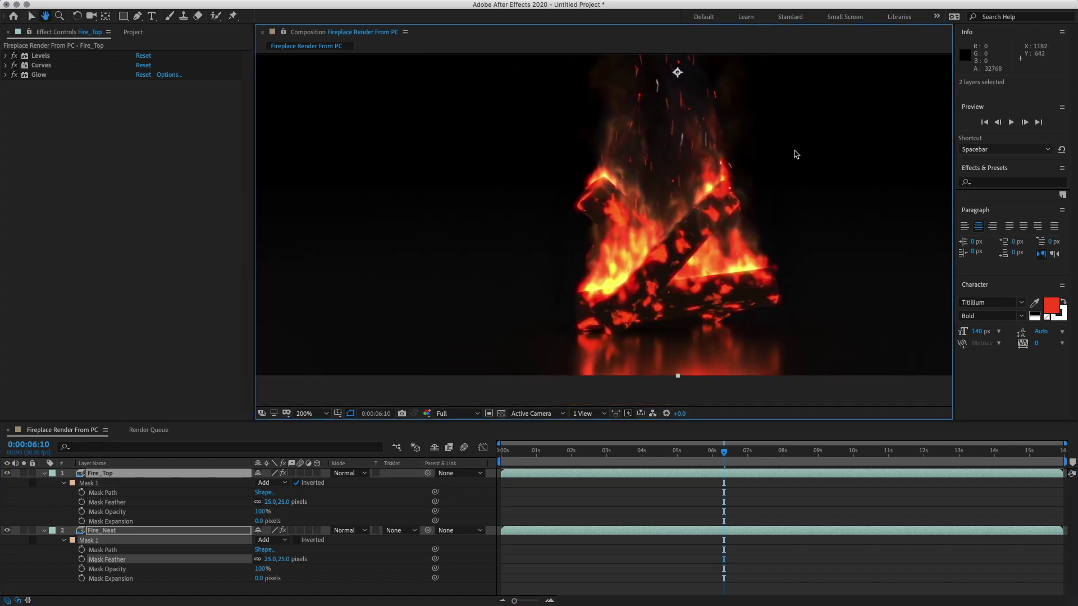
{"action": "key", "text": "v"}
{"action": "key", "text": "comma"}
{"action": "key", "text": "ctrl+grave"}
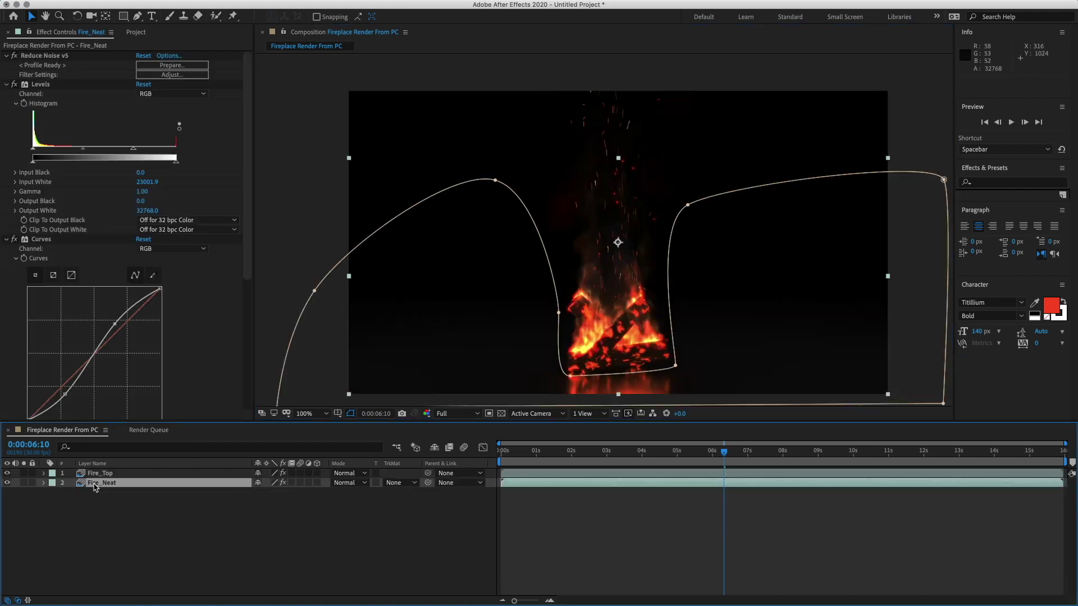
Step: Pre-compose the two fire layers into a single Fire precomp
{"action": "right_click", "coordinate": [101, 478]}
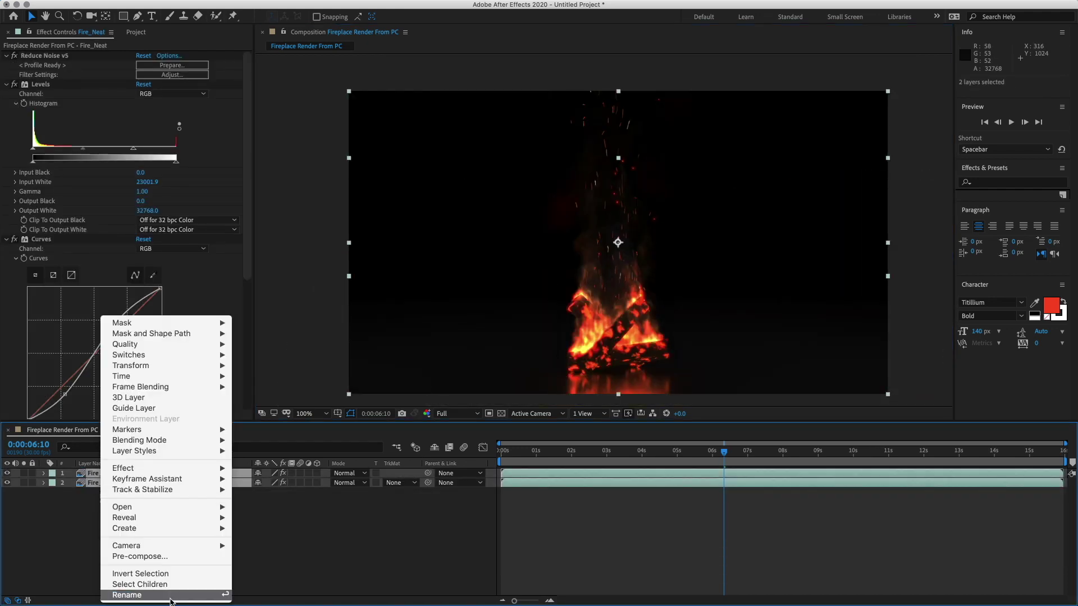
{"action": "left_click", "coordinate": [171, 558]}
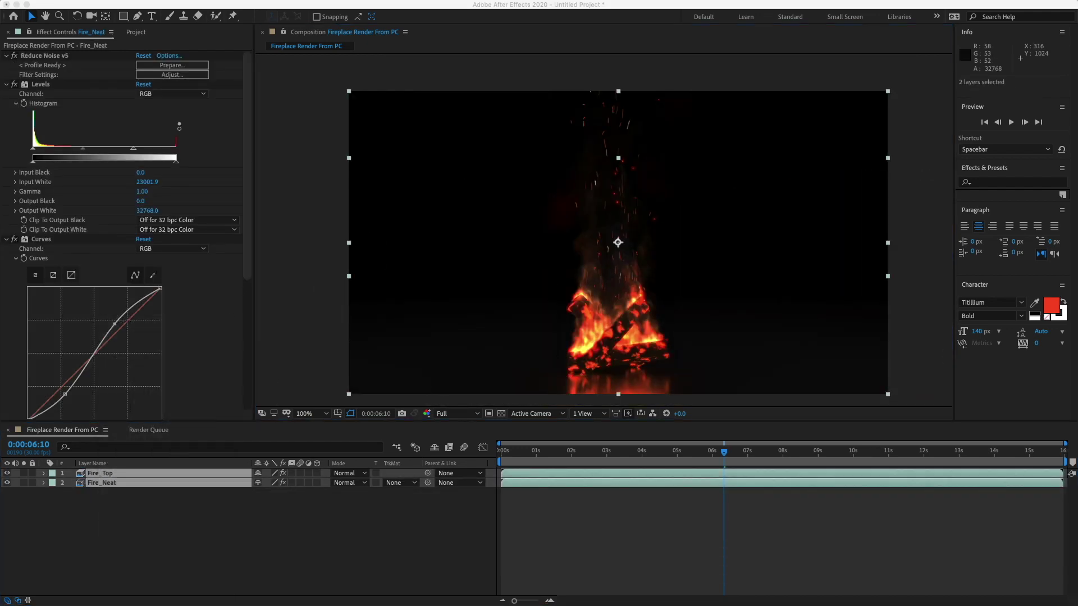
{"action": "key", "text": "Return"}
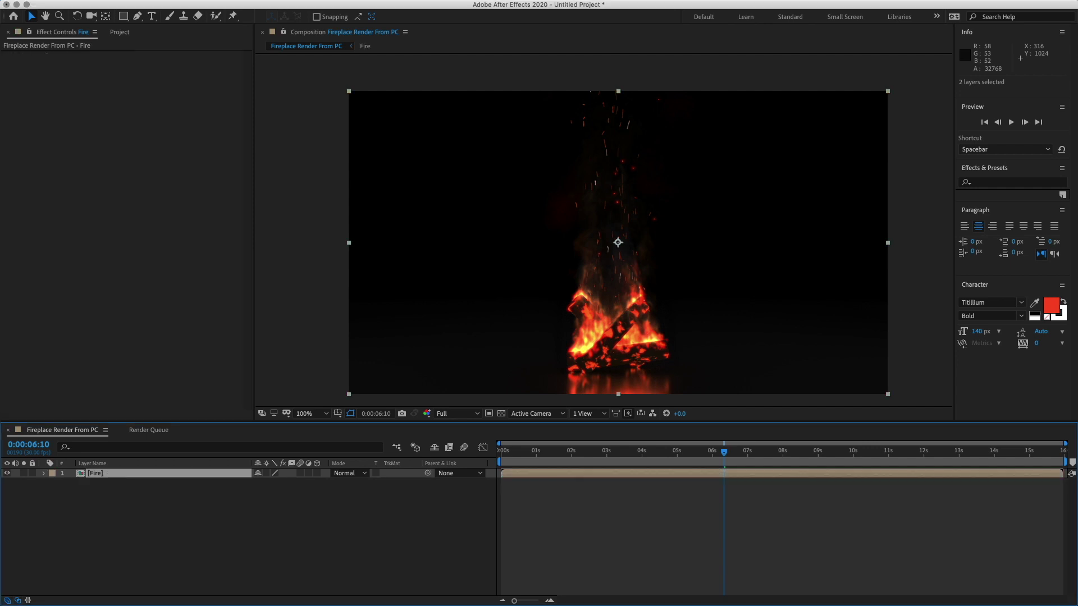
{"action": "left_click", "coordinate": [280, 533]}
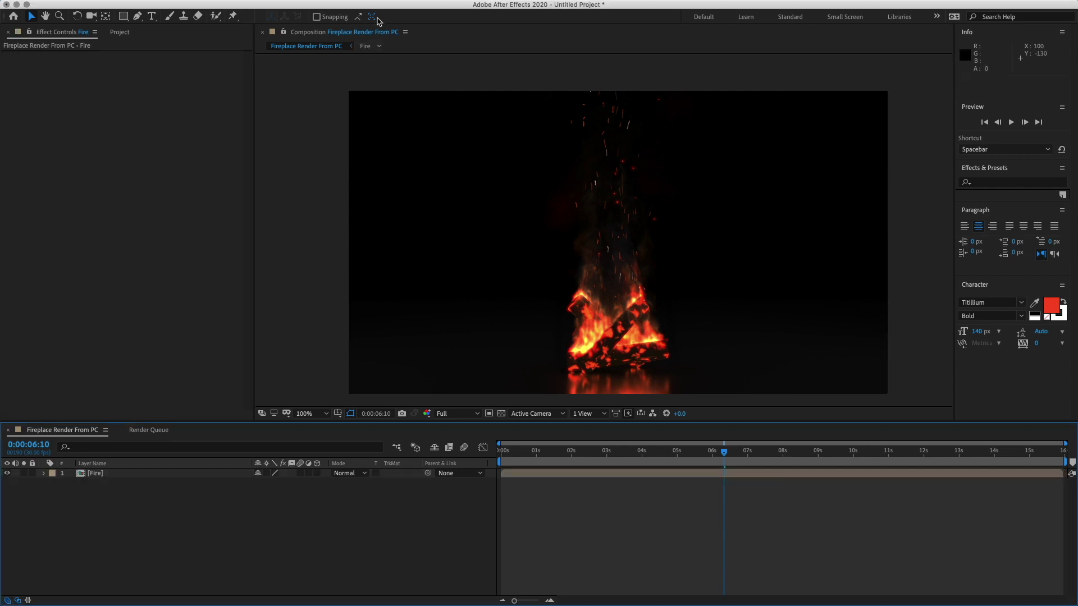
Step: Create a new adjustment layer from the command search and begin naming it Heat Distortion
{"action": "mouse_move", "coordinate": [382, 1]}
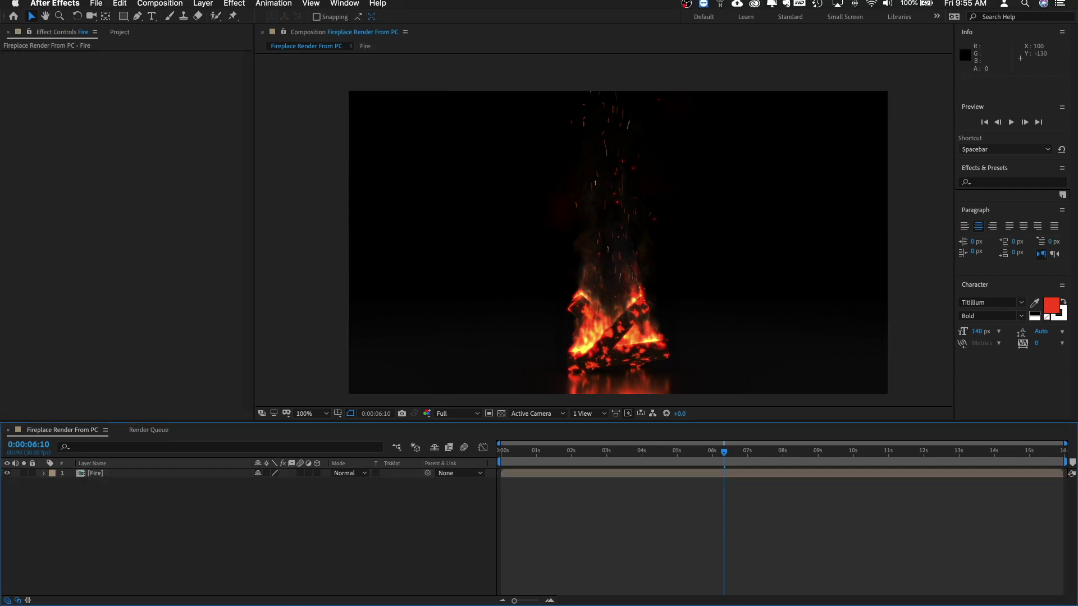
{"action": "left_click", "coordinate": [377, 6]}
{"action": "type", "text": "adjust"}
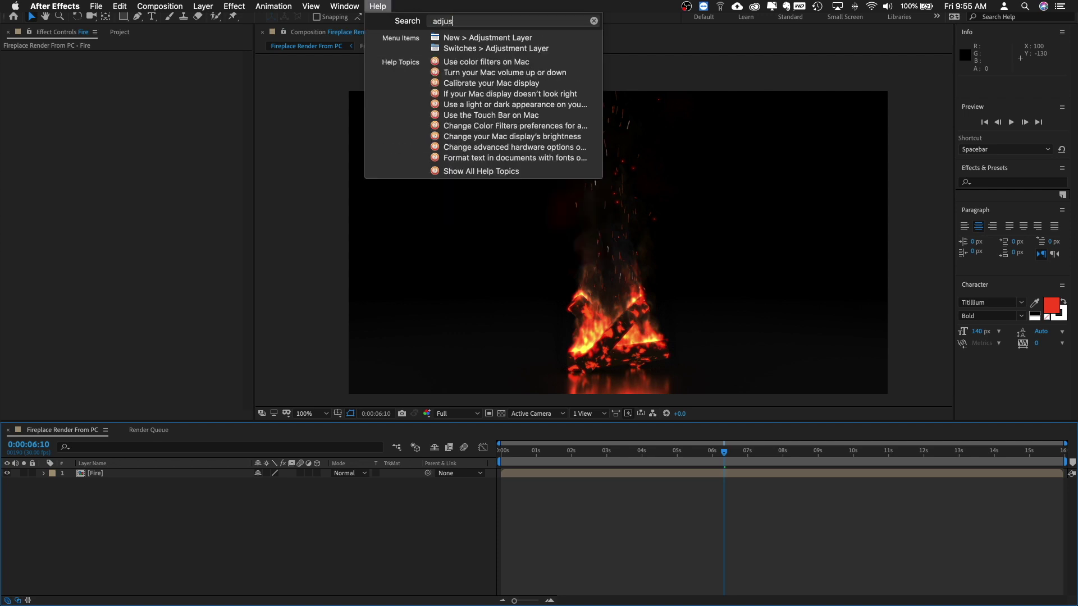
{"action": "key", "text": "Down"}
{"action": "key", "text": "Return"}
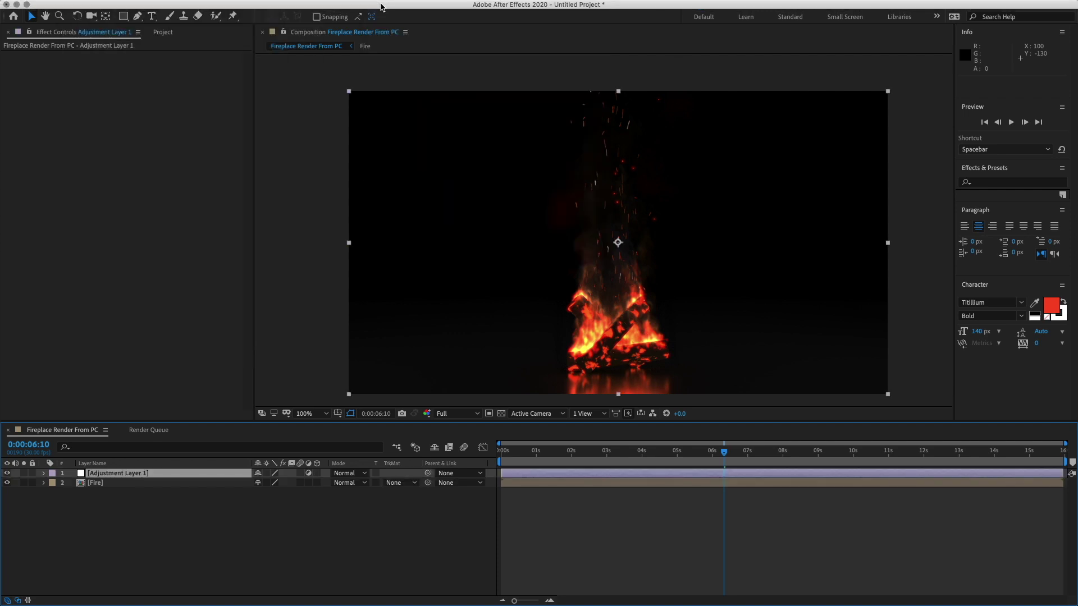
{"action": "key", "text": "Return"}
{"action": "type", "text": "J"}
{"action": "type", "text": "eat Distortion"}
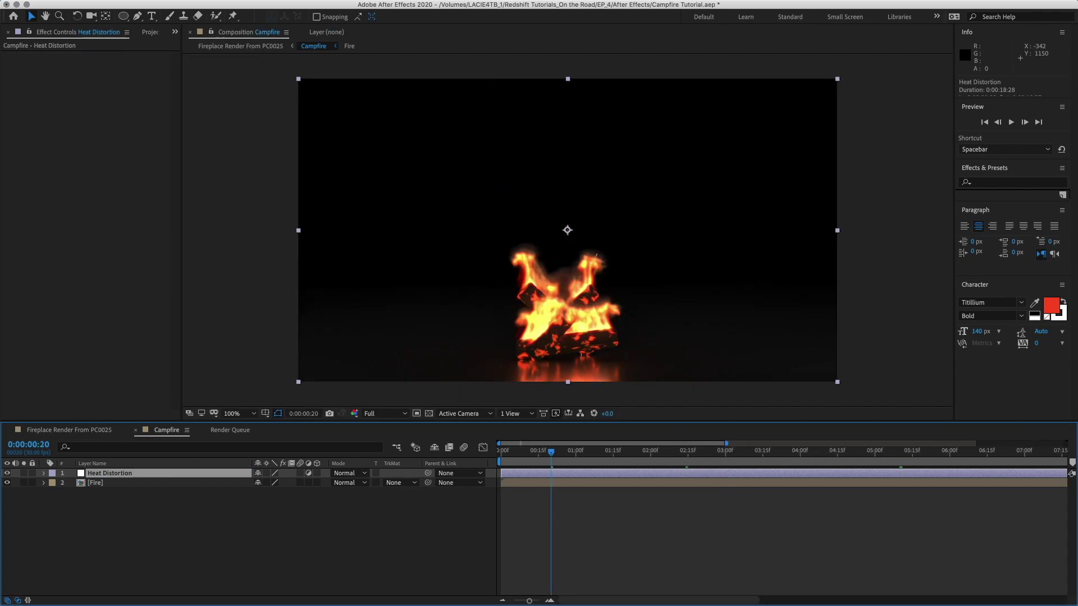
Step: Apply the Video Copilot Heat Distortion effect to the adjustment layer
{"action": "left_click", "coordinate": [382, 5]}
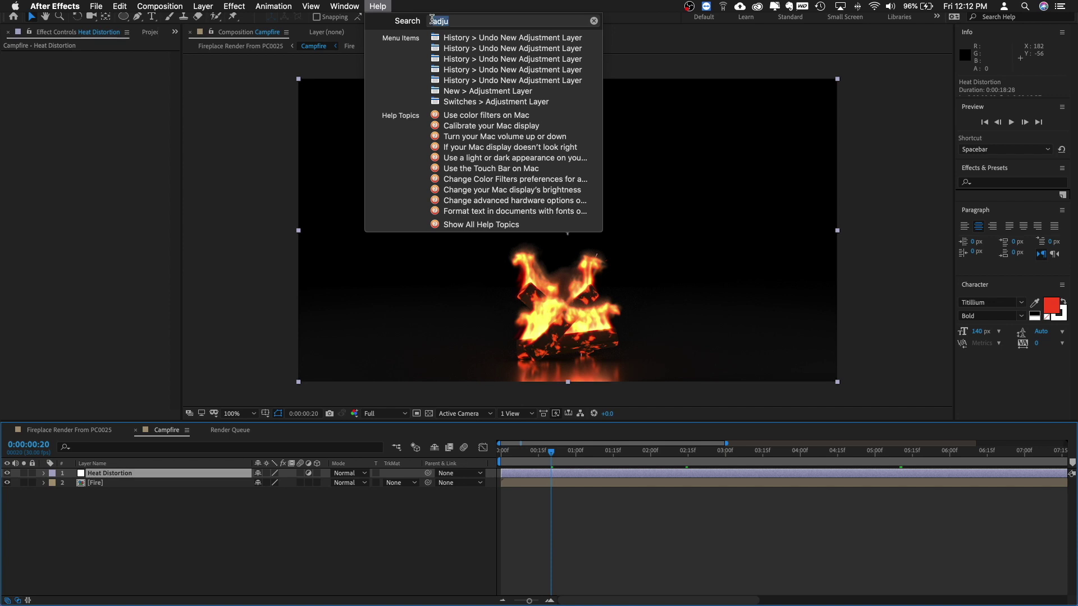
{"action": "type", "text": "heat"}
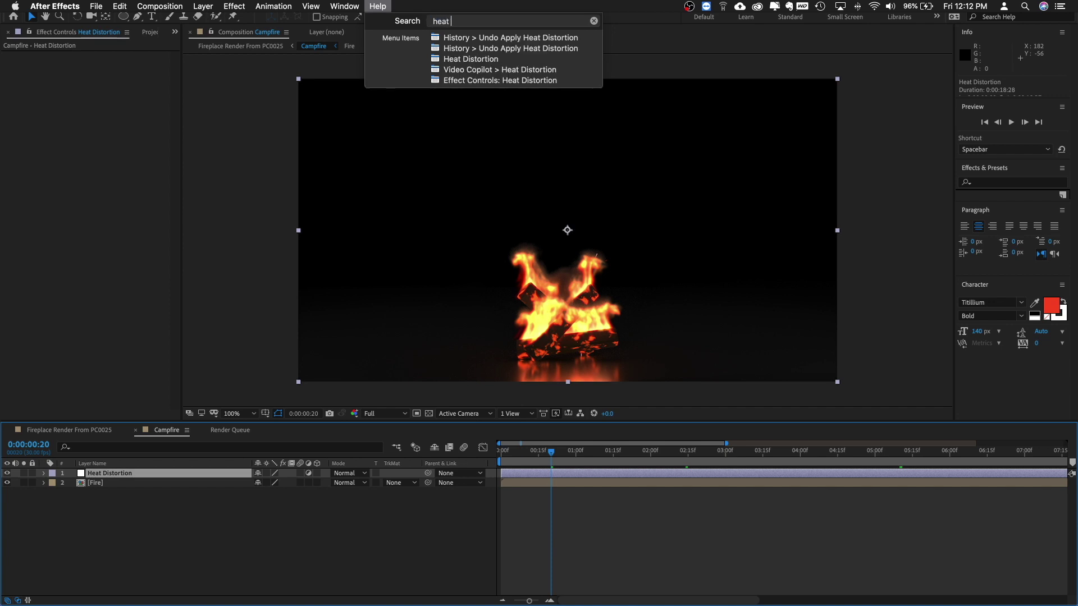
{"action": "key", "text": "Down"}
{"action": "key", "text": "Down"}
{"action": "key", "text": "Down"}
{"action": "key", "text": "Down"}
{"action": "key", "text": "Down"}
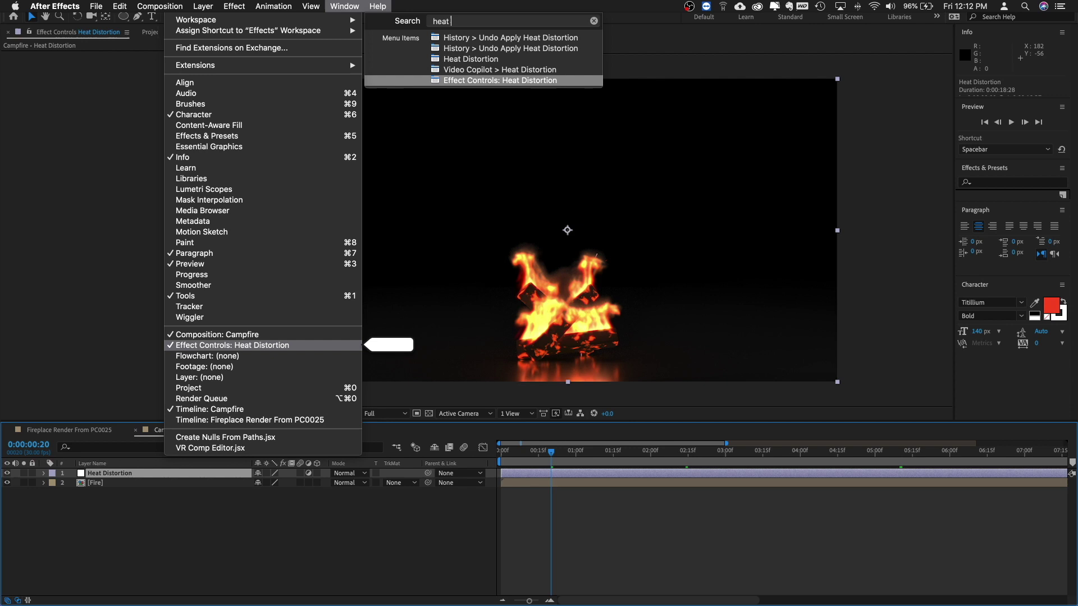
{"action": "key", "text": "Up"}
{"action": "key", "text": "Return"}
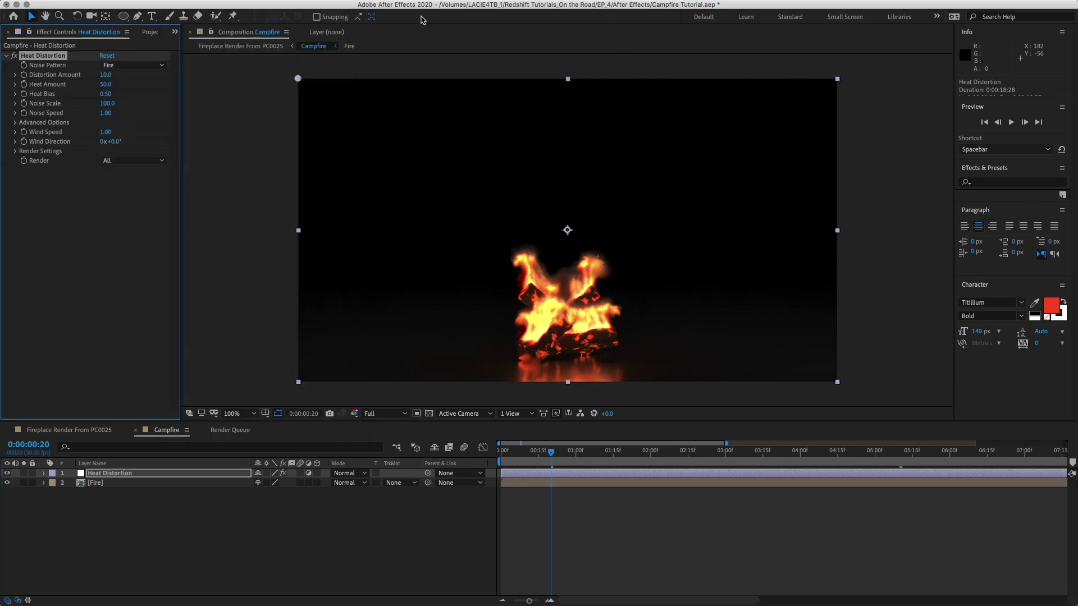
Step: Set Distortion Amount 1.5, Heat Amount 15 and Noise Scale 25
{"action": "left_click", "coordinate": [107, 75]}
{"action": "type", "text": "1.5"}
{"action": "left_click", "coordinate": [106, 84]}
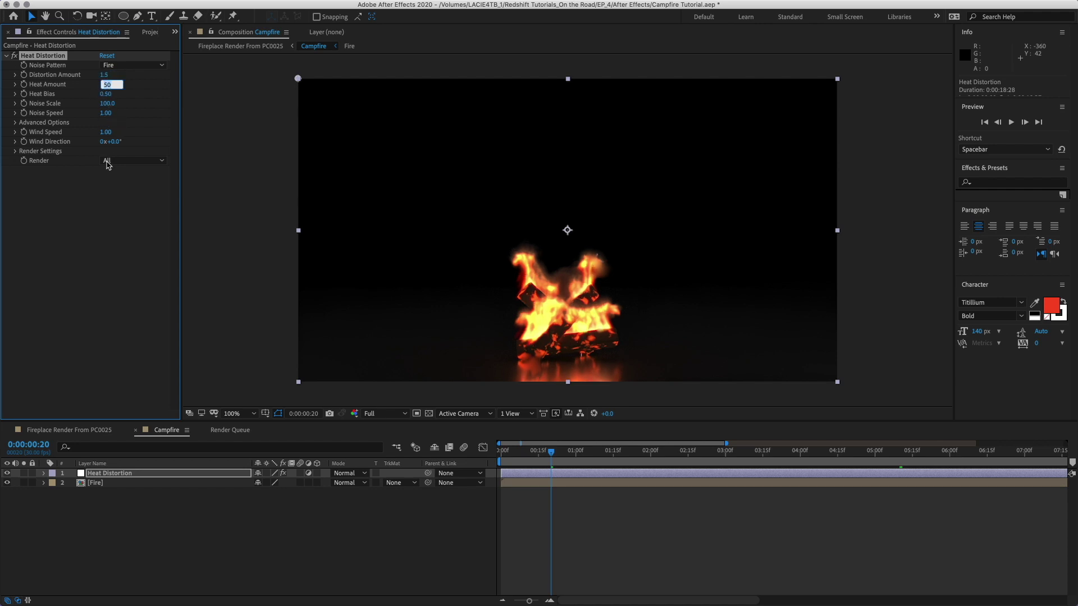
{"action": "type", "text": "15"}
{"action": "left_click", "coordinate": [107, 104]}
{"action": "type", "text": "25"}
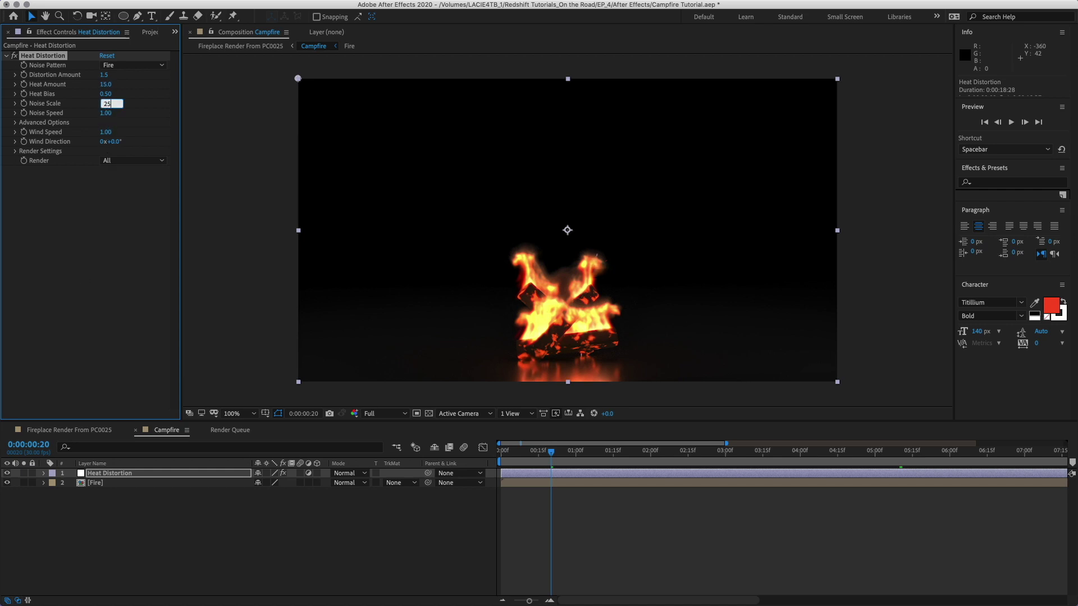
{"action": "key", "text": "Return"}
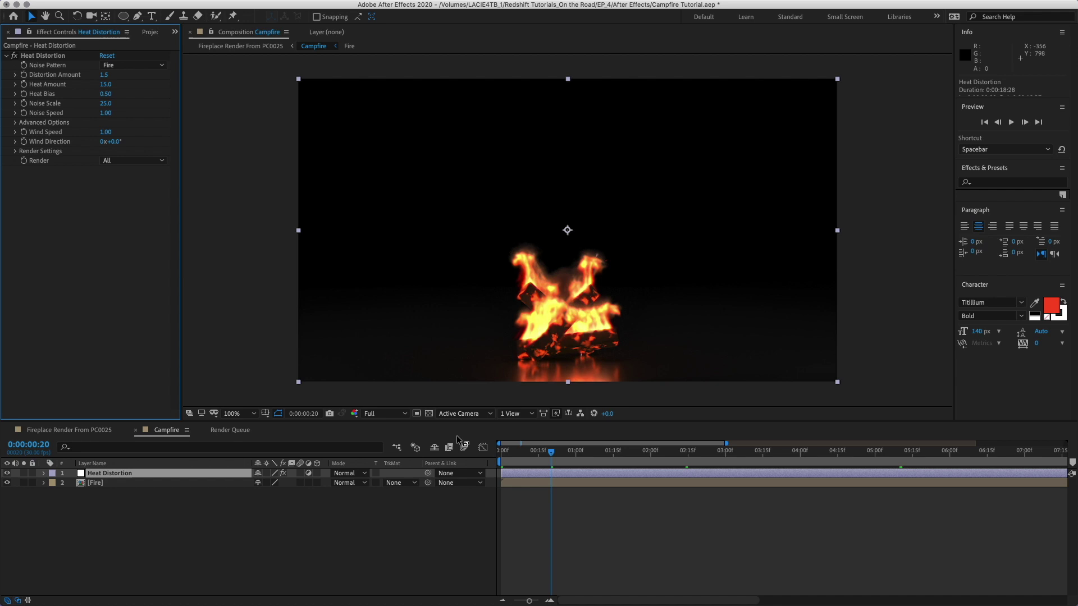
Step: Play a preview of the distorted fire and stop it
{"action": "left_click", "coordinate": [551, 460]}
{"action": "key", "text": "space"}
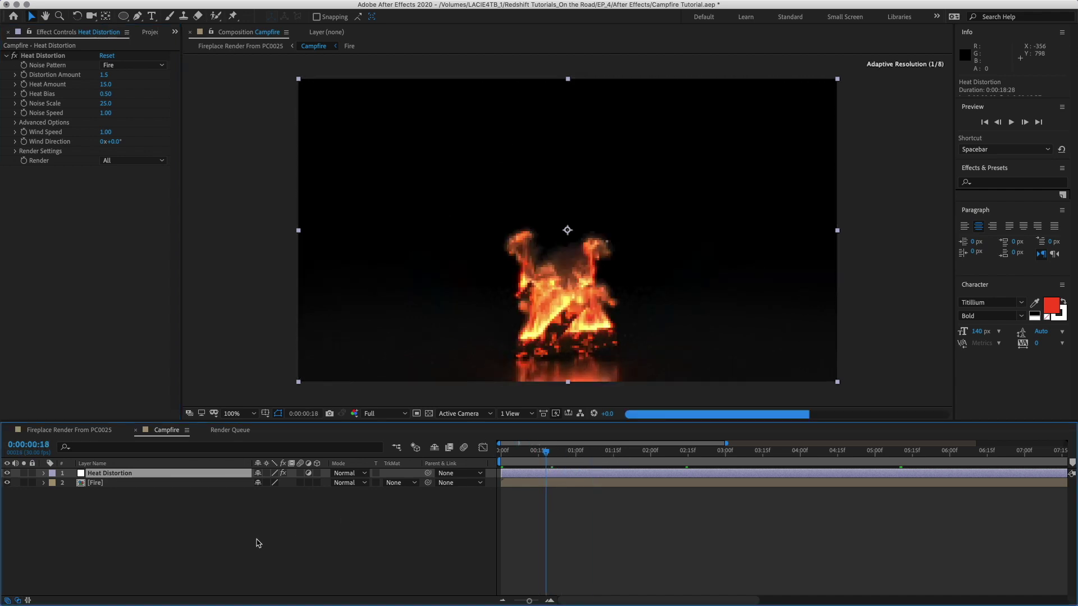
{"action": "key", "text": "space"}
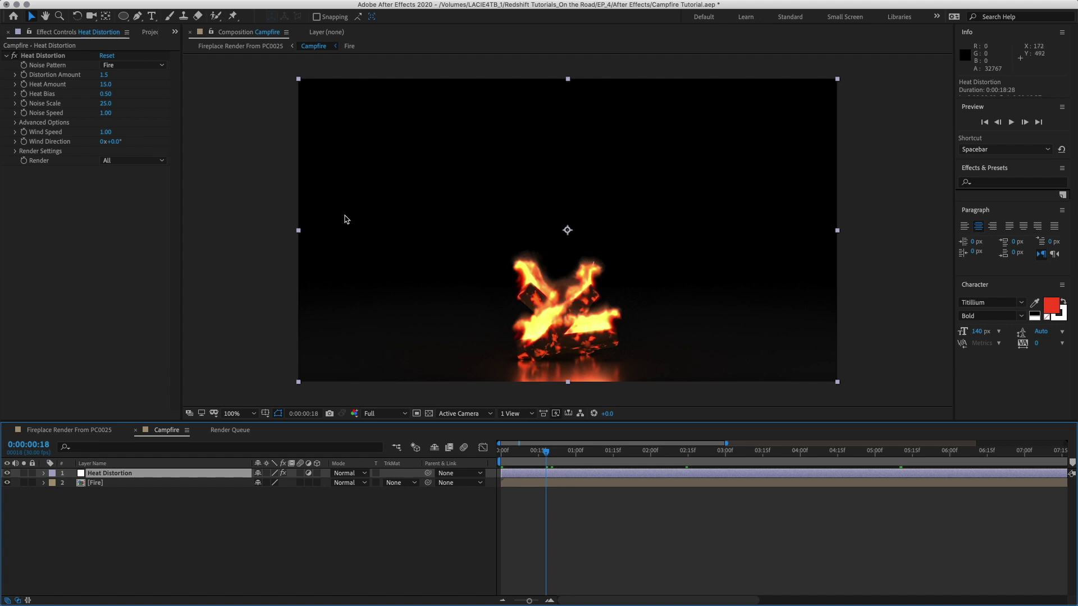
Step: Create Medium Orange Solid 1 using an orange sampled from the fire
{"action": "mouse_move", "coordinate": [295, 4]}
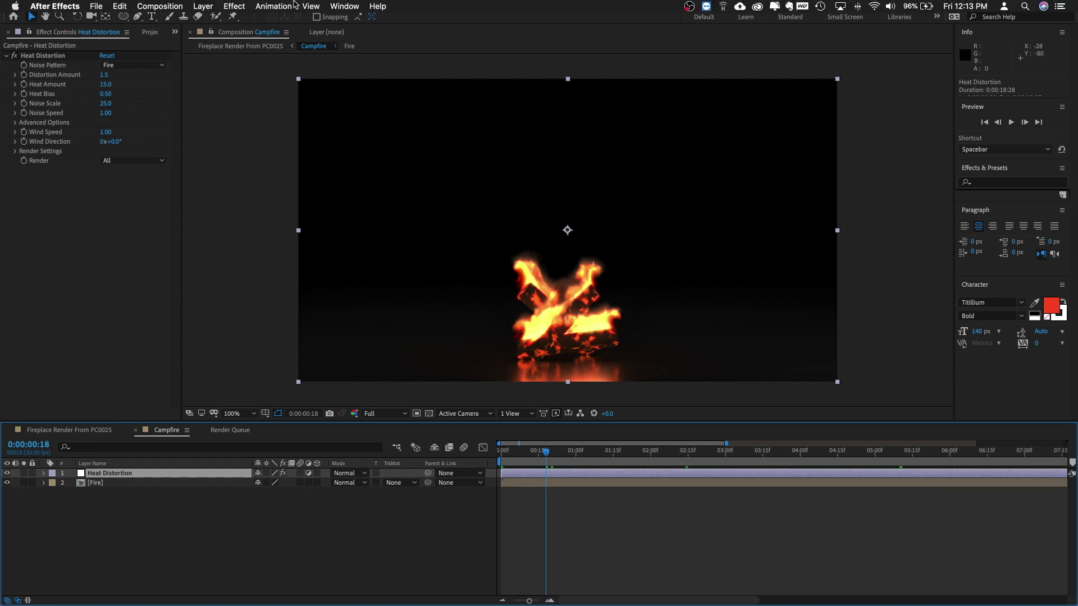
{"action": "left_click", "coordinate": [367, 7]}
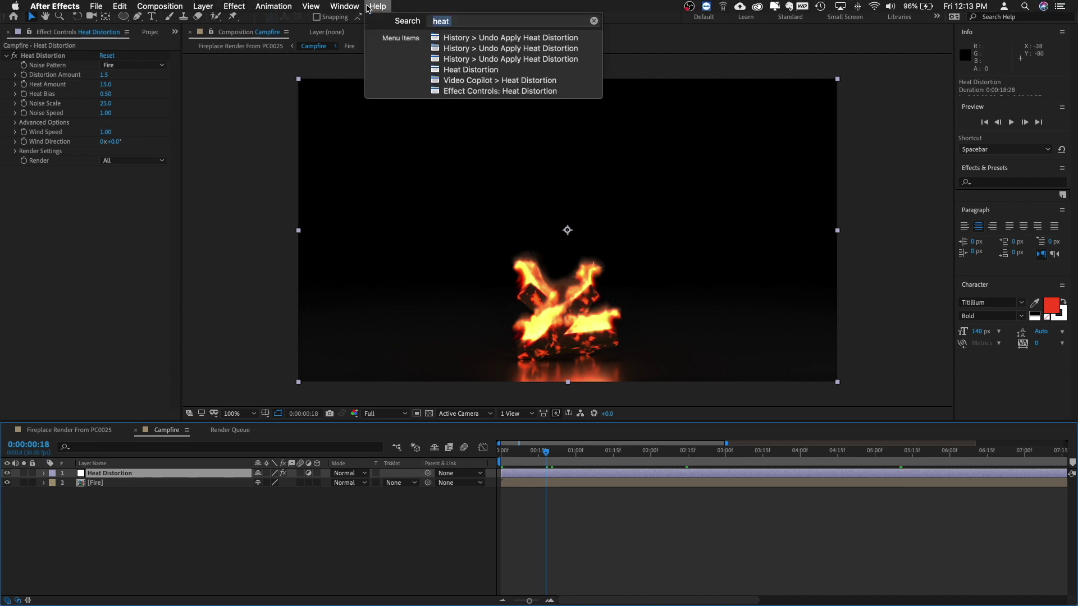
{"action": "type", "text": "solid"}
{"action": "key", "text": "Down"}
{"action": "key", "text": "Down"}
{"action": "key", "text": "Down"}
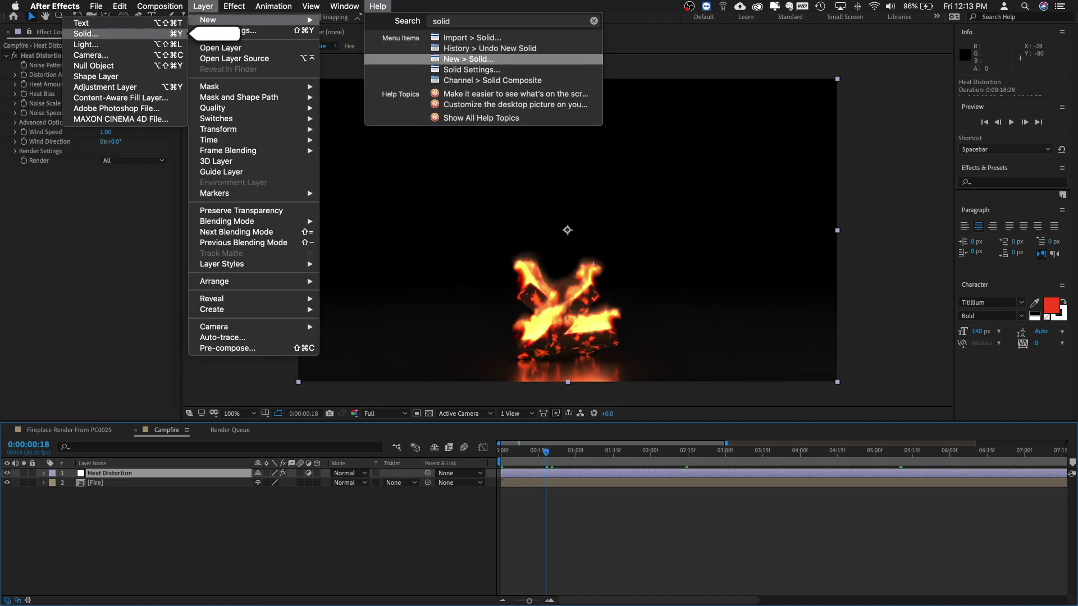
{"action": "key", "text": "Return"}
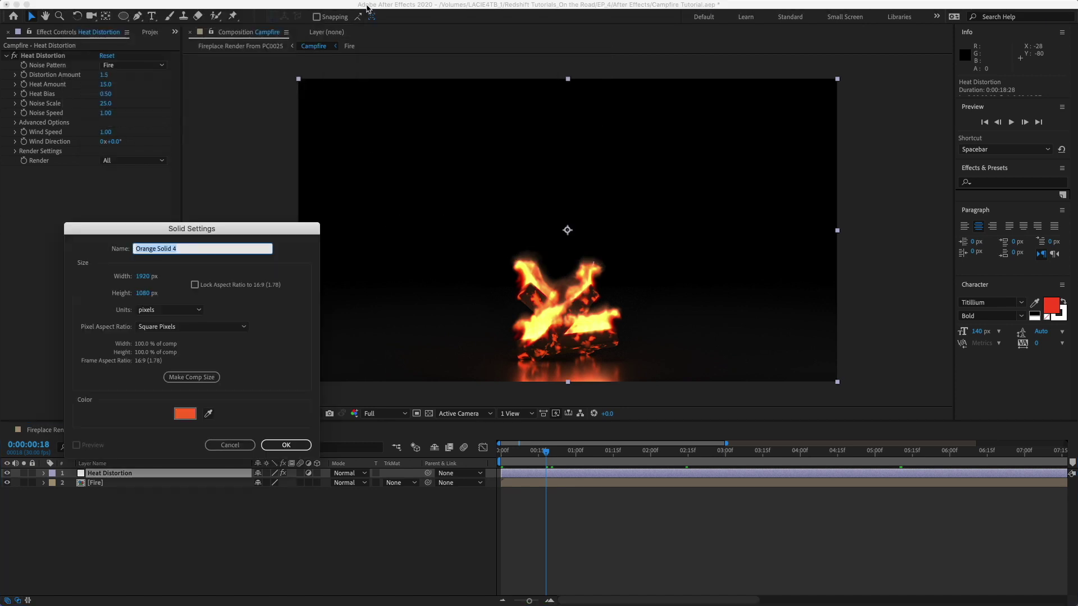
{"action": "left_click", "coordinate": [208, 413]}
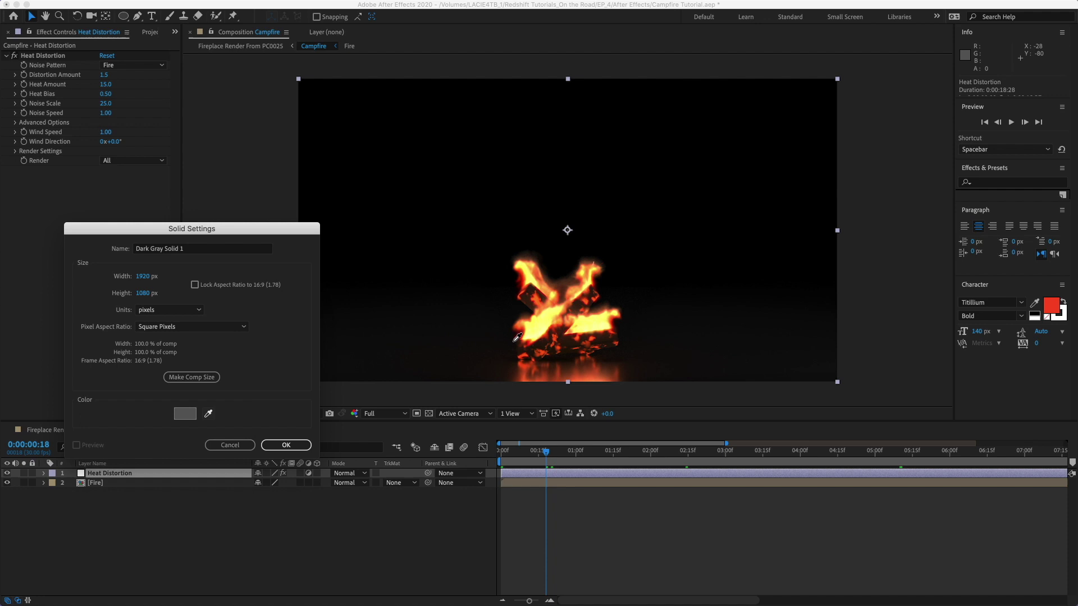
{"action": "left_click", "coordinate": [577, 320]}
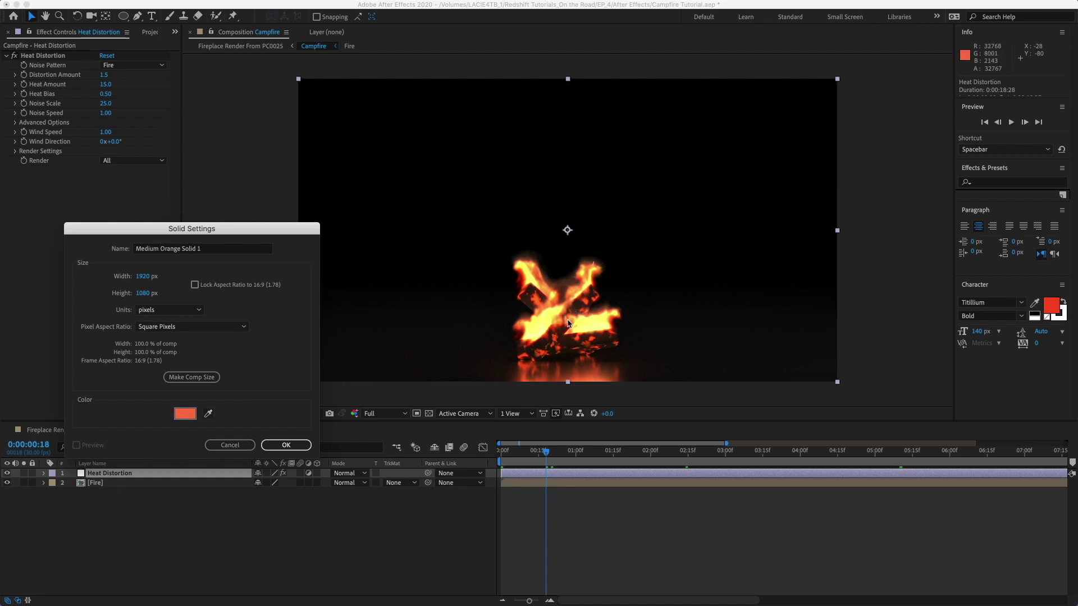
{"action": "left_click", "coordinate": [286, 444]}
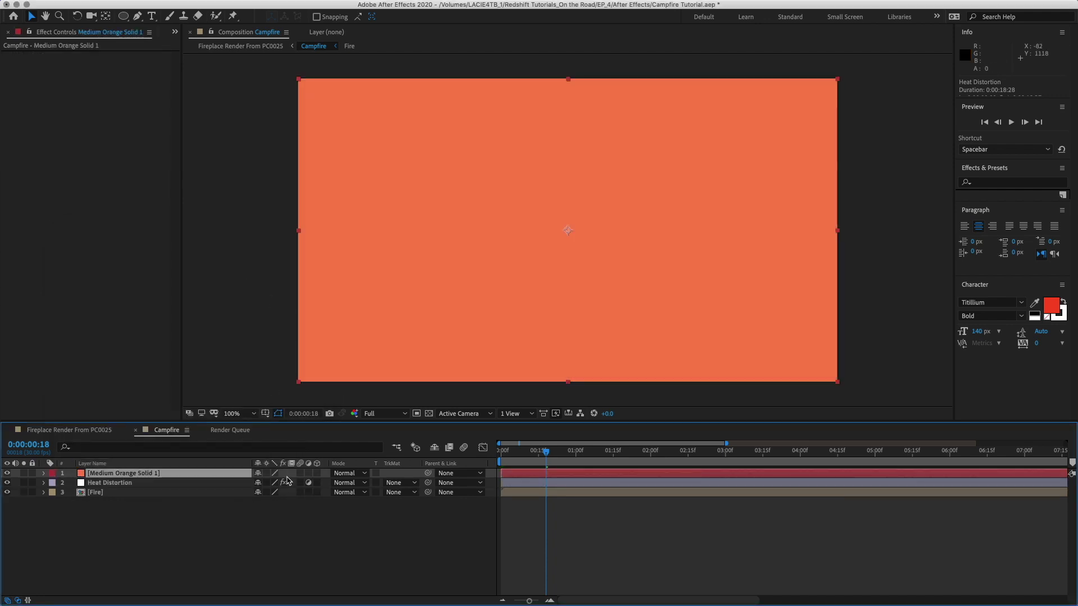
Step: Set the orange solid to 50% opacity with Screen blending mode
{"action": "key", "text": "t"}
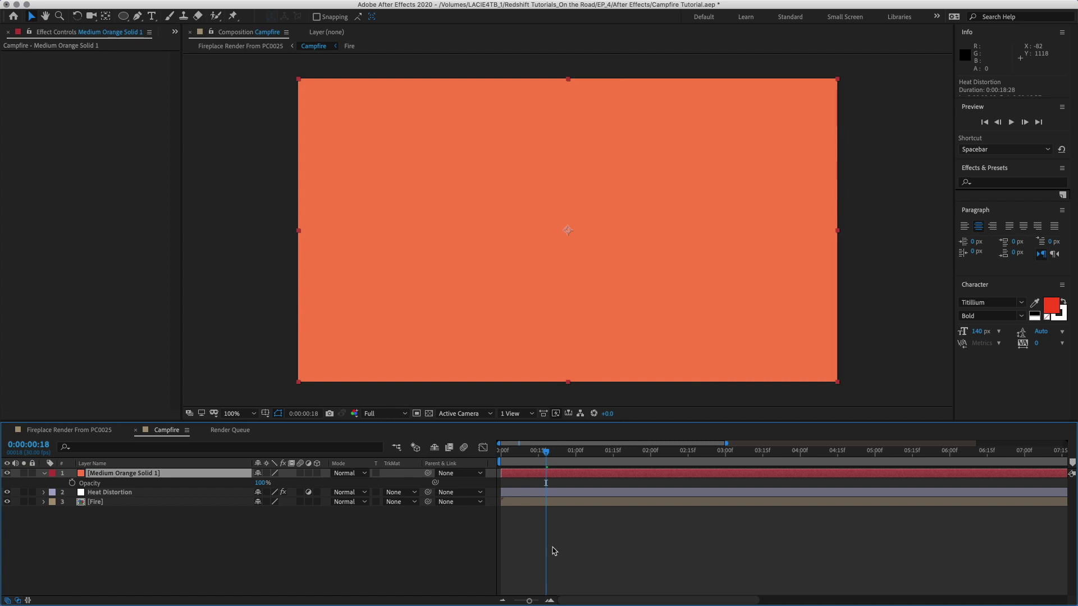
{"action": "left_click", "coordinate": [263, 483]}
{"action": "key", "text": "Return"}
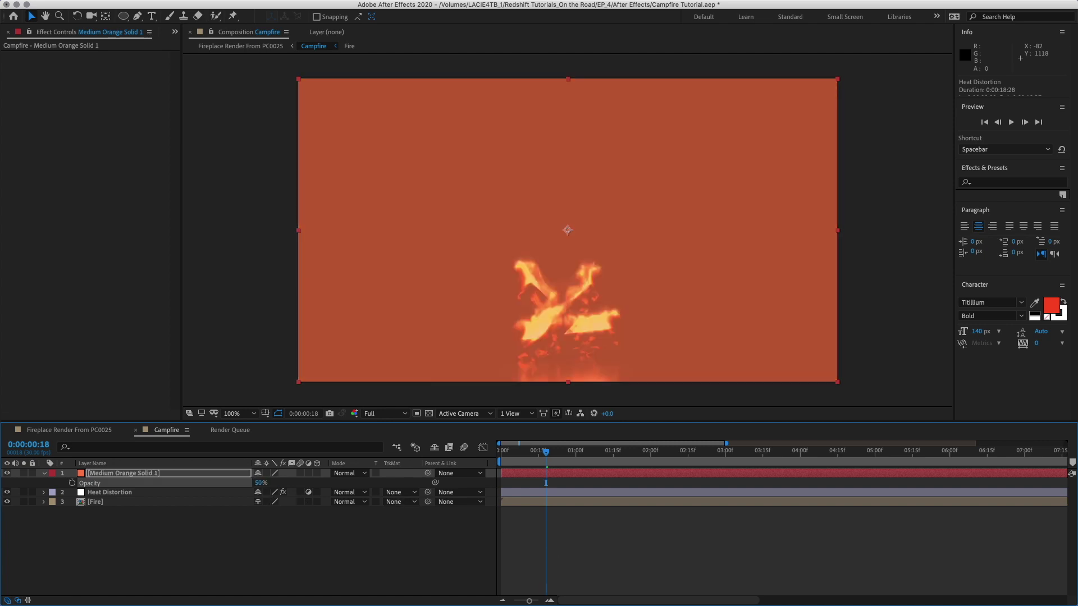
{"action": "left_click", "coordinate": [347, 474]}
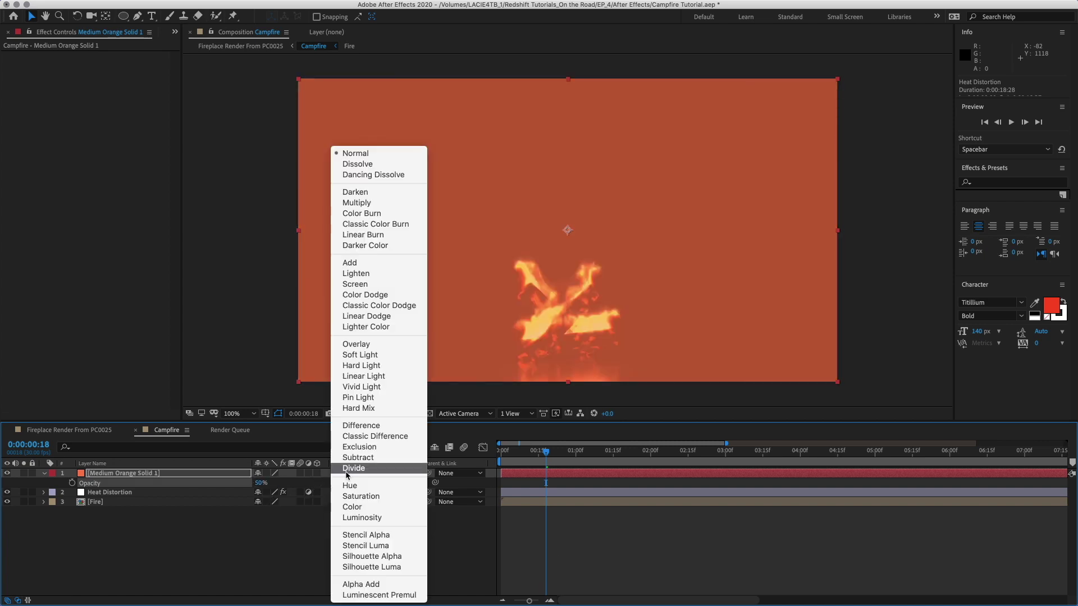
{"action": "left_click", "coordinate": [368, 285]}
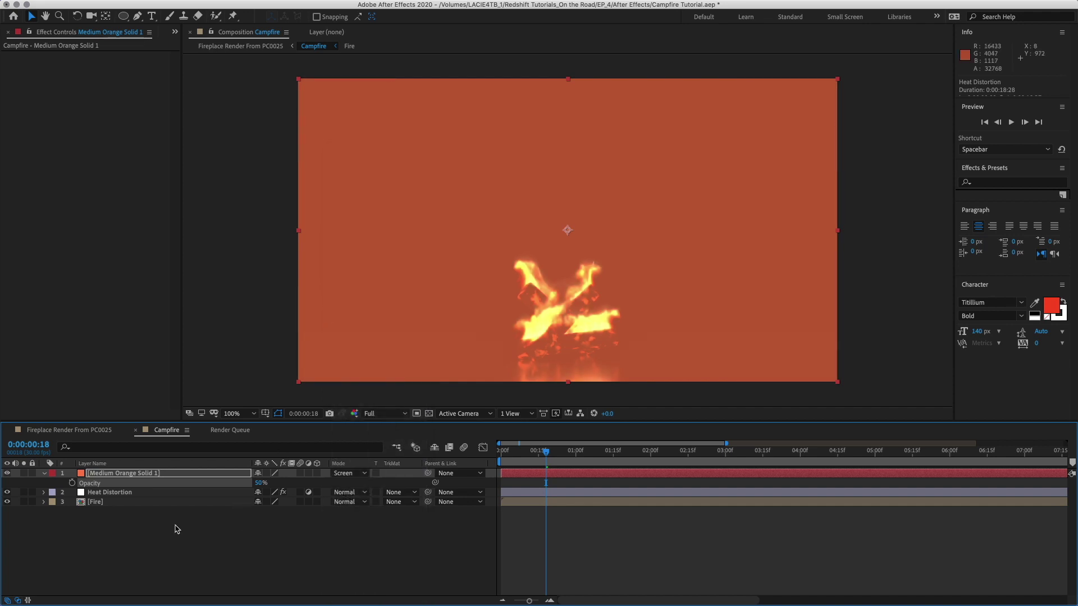
{"action": "left_click", "coordinate": [154, 507]}
Step: Add a fitted ellipse mask to Medium Orange Solid 1 with a 555-pixel feather, previewing further in
{"action": "left_click", "coordinate": [153, 473]}
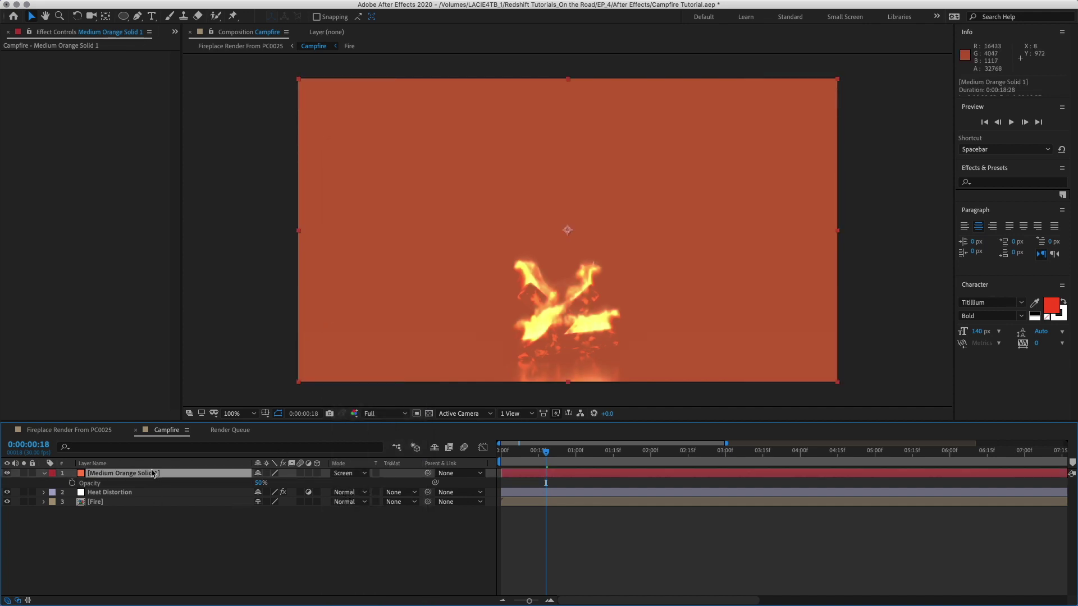
{"action": "double_click", "coordinate": [124, 17]}
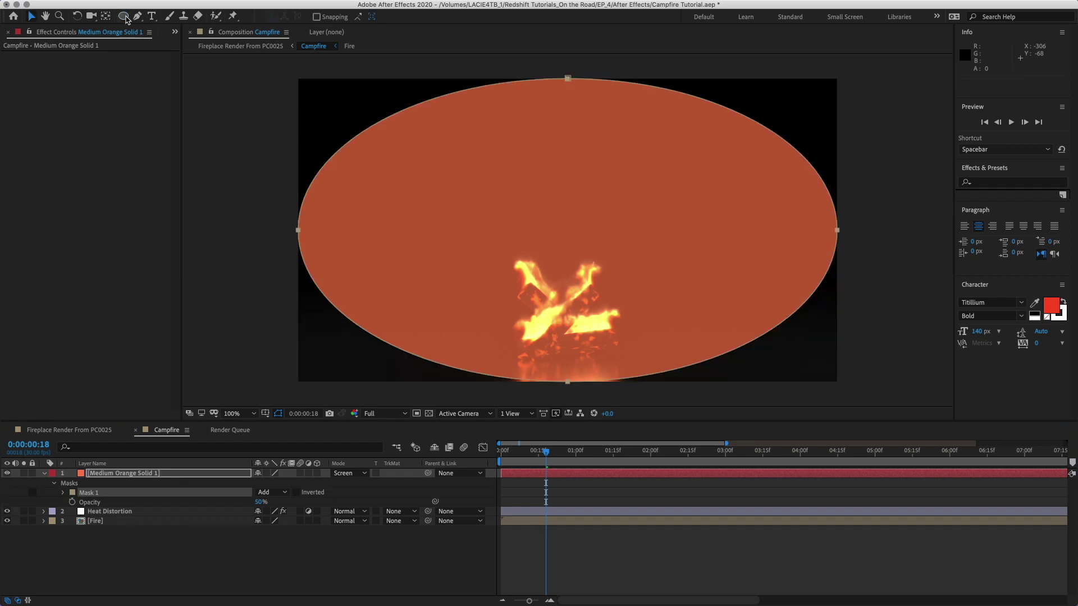
{"action": "key", "text": "f"}
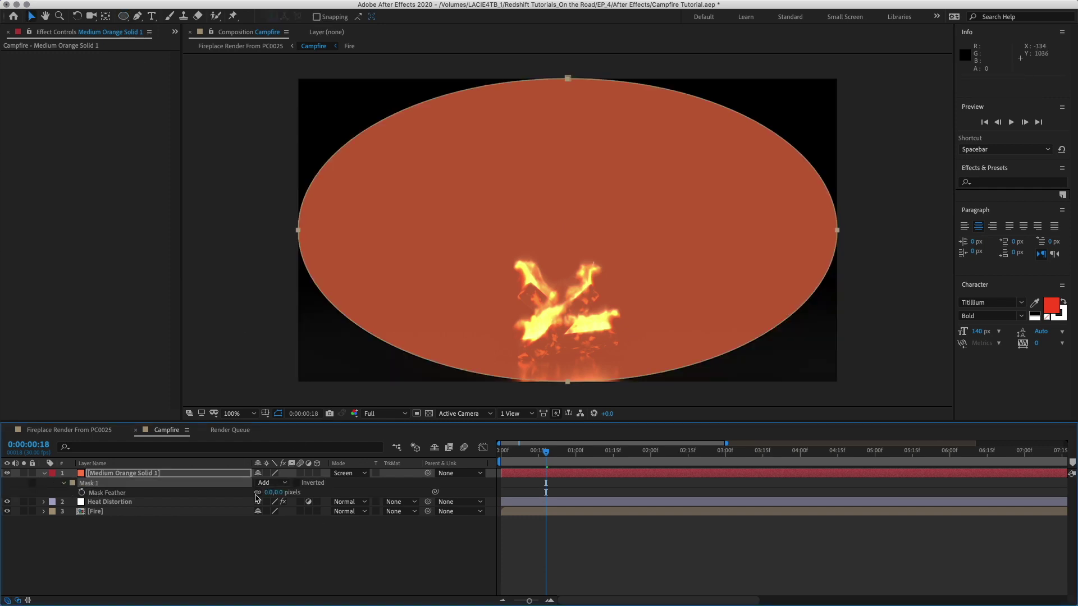
{"action": "left_click", "coordinate": [264, 492]}
{"action": "type", "text": "555"}
{"action": "key", "text": "Return"}
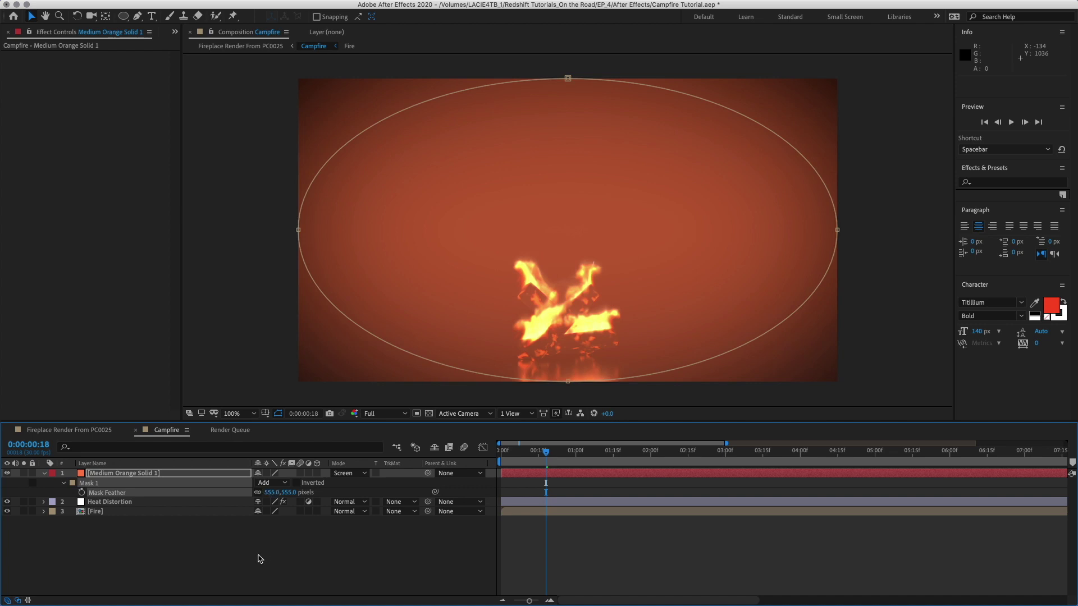
{"action": "left_click", "coordinate": [115, 473]}
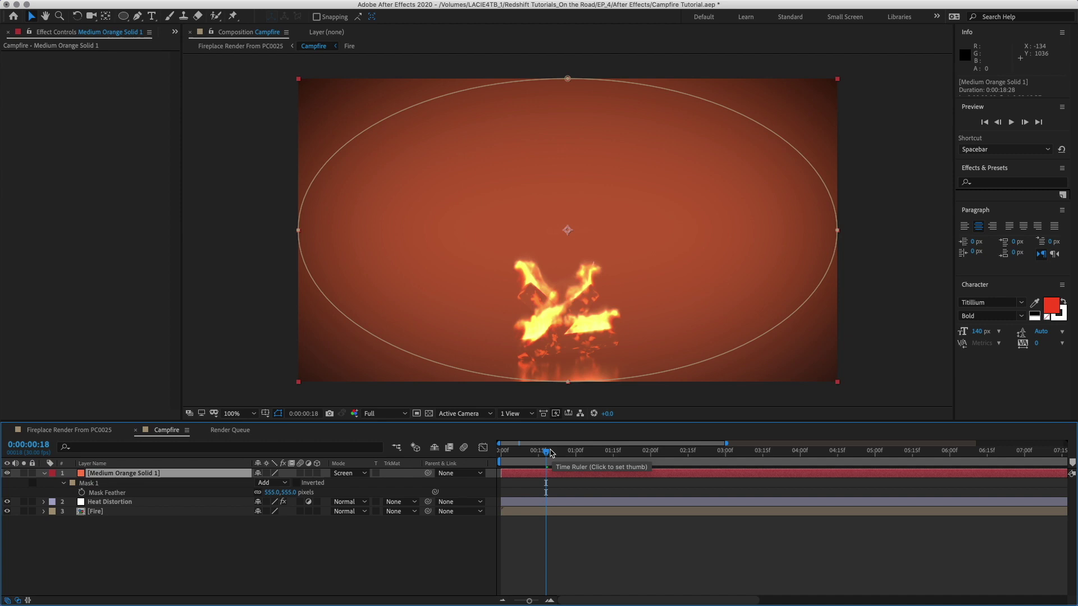
{"action": "left_click_drag", "start_coordinate": [547, 452], "coordinate": [650, 464]}
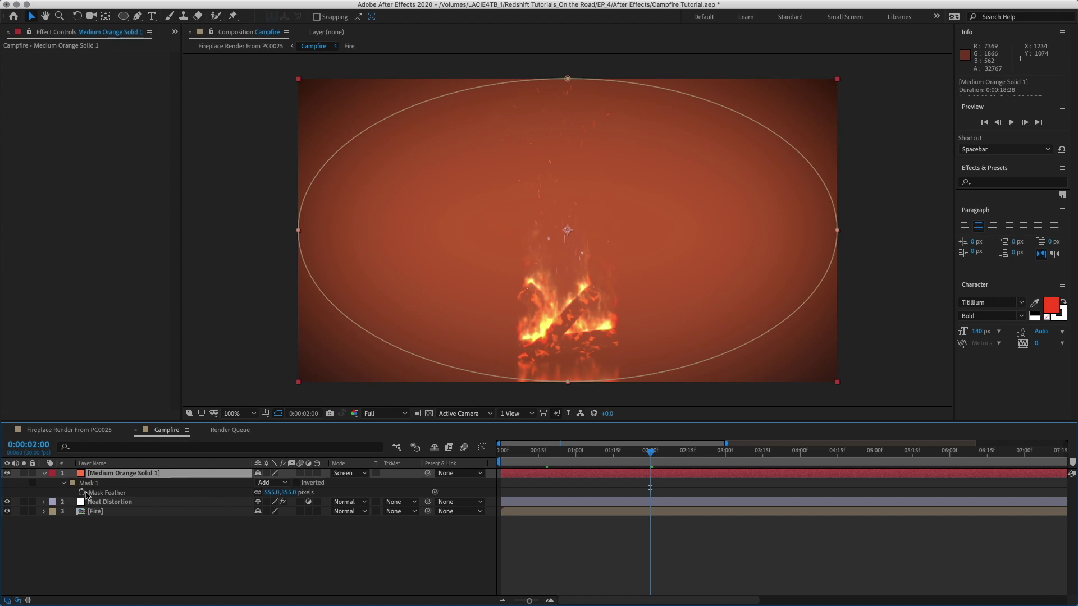
Step: Keyframe the Mask Path at 2:00, then reshape the ellipse to hug the fire at 0:00
{"action": "key", "text": "m"}
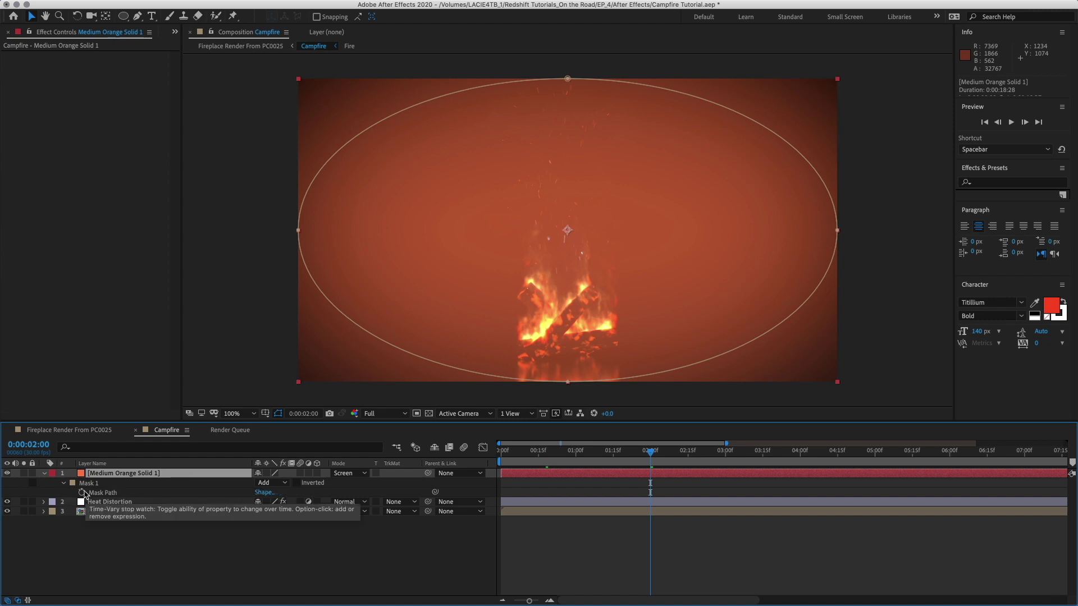
{"action": "left_click", "coordinate": [82, 493]}
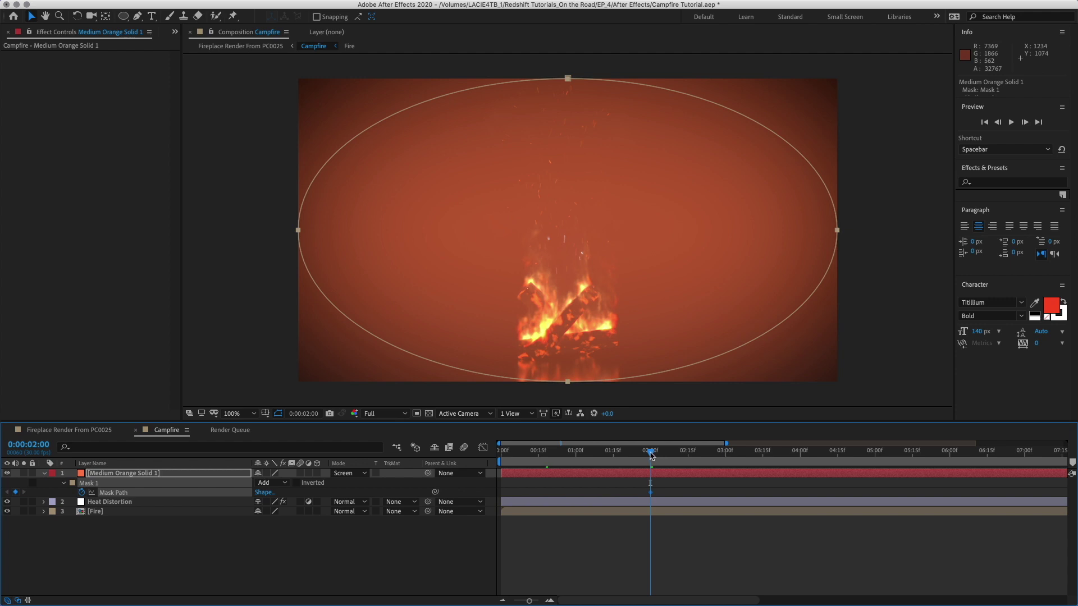
{"action": "left_click_drag", "start_coordinate": [649, 457], "coordinate": [466, 458]}
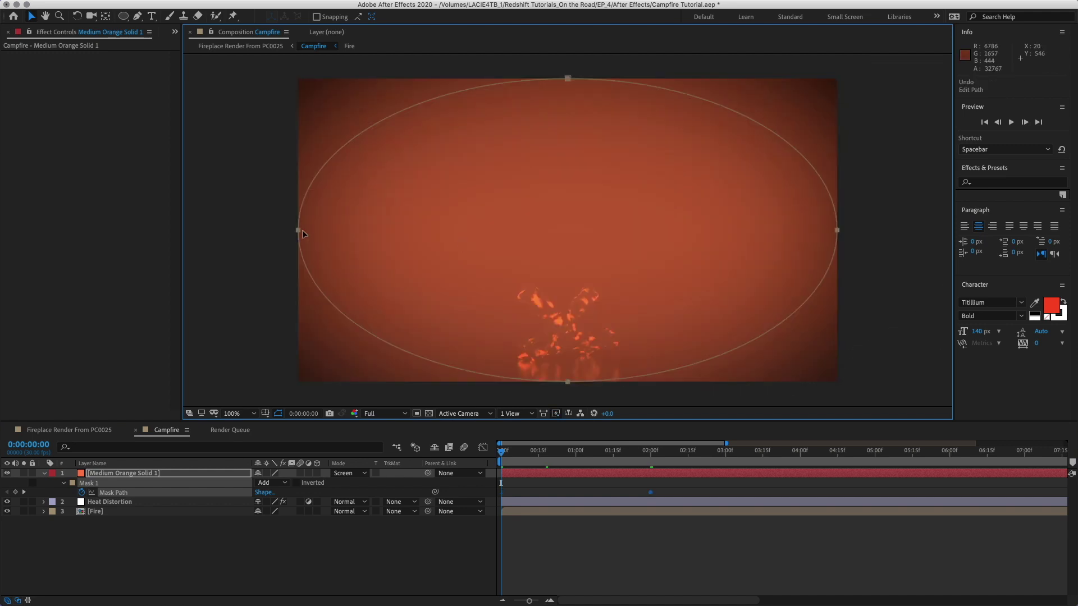
{"action": "left_click_drag", "start_coordinate": [298, 230], "coordinate": [459, 232]}
{"action": "left_click_drag", "start_coordinate": [837, 230], "coordinate": [620, 228]}
{"action": "left_click_drag", "start_coordinate": [568, 78], "coordinate": [563, 280]}
{"action": "left_click_drag", "start_coordinate": [421, 282], "coordinate": [698, 268]}
{"action": "left_click_drag", "start_coordinate": [619, 228], "coordinate": [590, 280]}
{"action": "left_click_drag", "start_coordinate": [458, 231], "coordinate": [511, 293]}
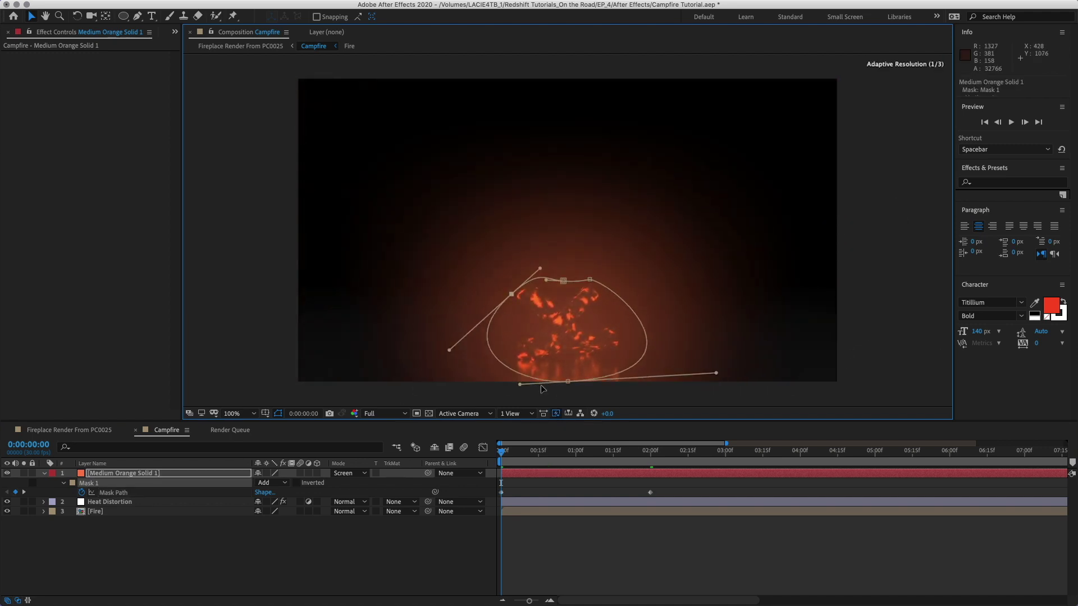
{"action": "left_click_drag", "start_coordinate": [505, 348], "coordinate": [544, 381]}
{"action": "left_click_drag", "start_coordinate": [716, 382], "coordinate": [566, 377]}
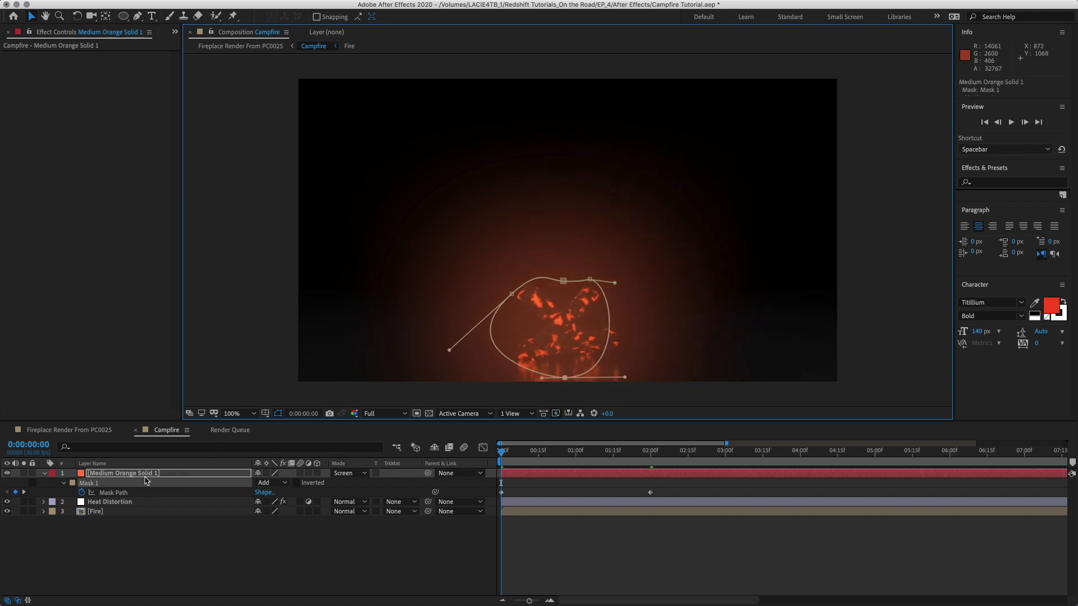
Step: Keyframe Mask Expansion at 0 for 2:00 and -302 pixels for 0:00, previewing the growth
{"action": "key", "text": "m"}
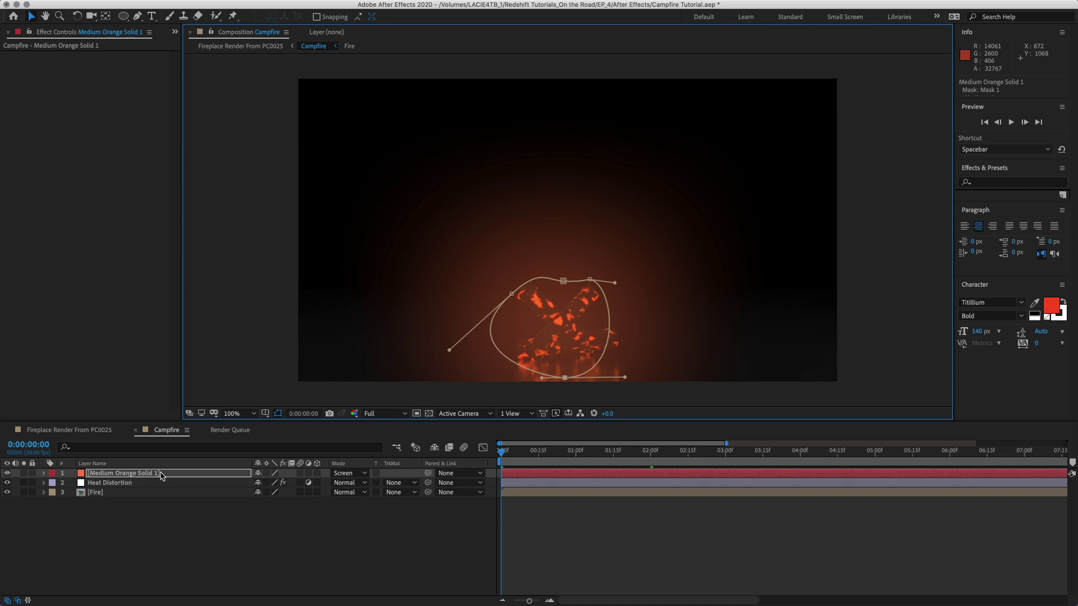
{"action": "key", "text": "m"}
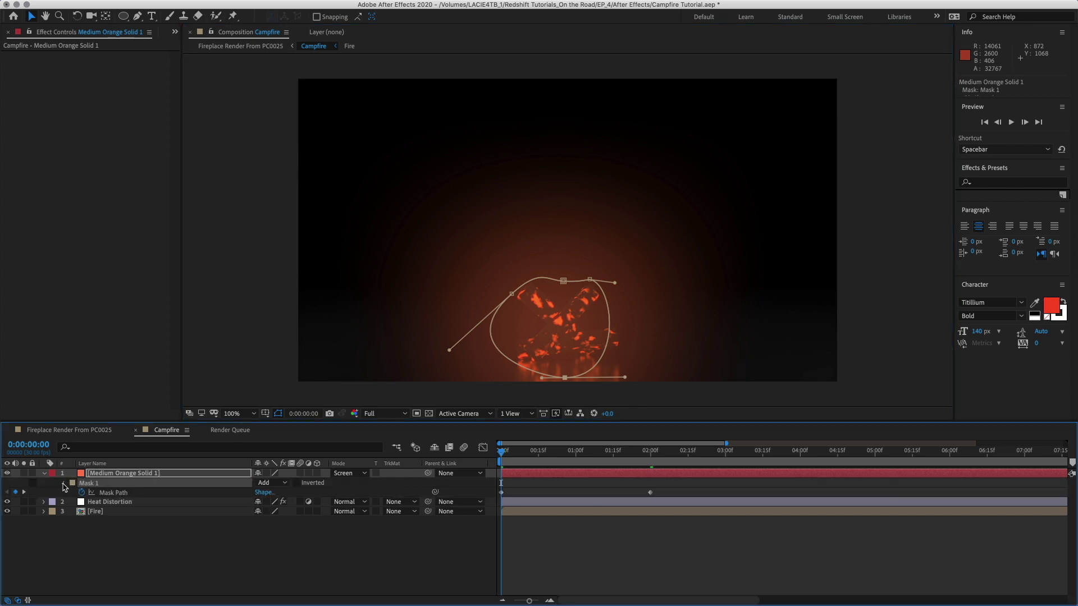
{"action": "left_click", "coordinate": [63, 483]}
{"action": "left_click", "coordinate": [63, 484]}
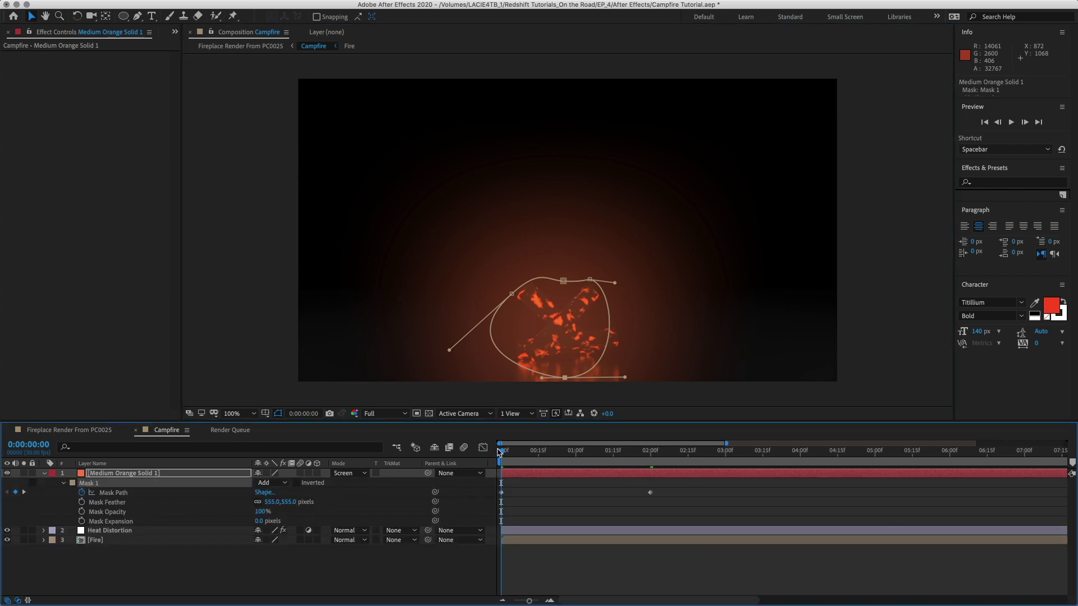
{"action": "left_click_drag", "start_coordinate": [502, 453], "coordinate": [636, 467]}
{"action": "key", "text": "k"}
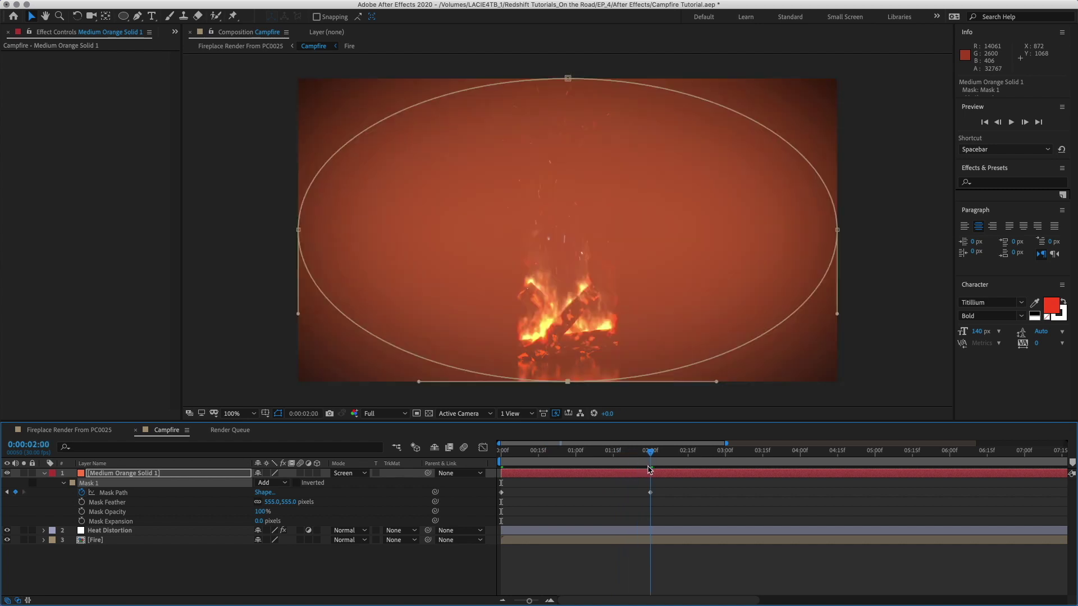
{"action": "left_click", "coordinate": [81, 521]}
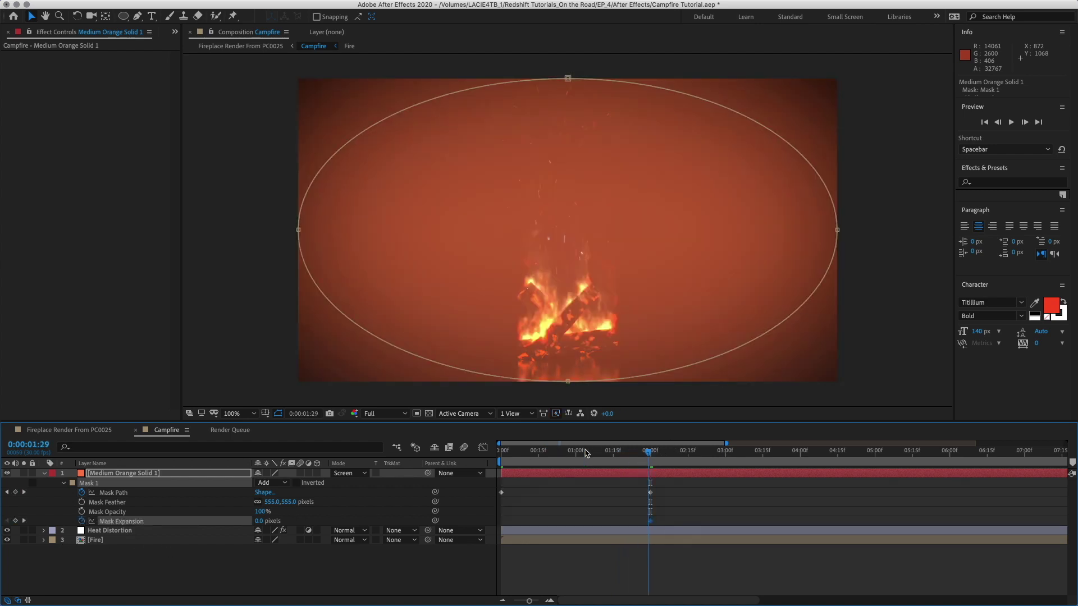
{"action": "left_click_drag", "start_coordinate": [651, 452], "coordinate": [490, 462]}
{"action": "left_click_drag", "start_coordinate": [261, 521], "coordinate": [352, 509]}
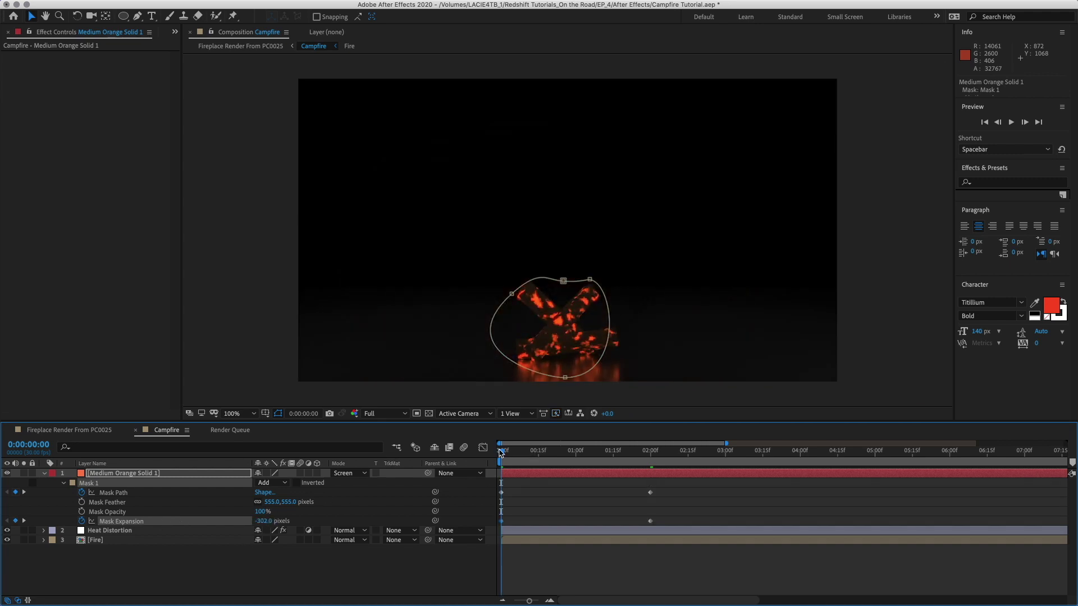
{"action": "left_click_drag", "start_coordinate": [501, 454], "coordinate": [650, 454]}
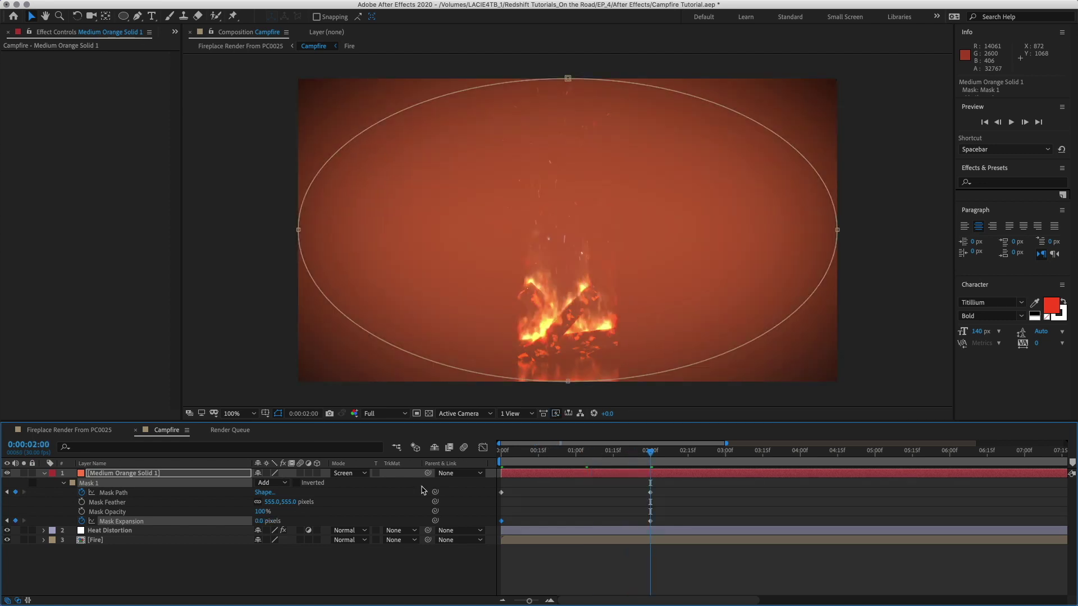
Step: Set the glow solid's opacity to 2% and toggle its visibility to compare
{"action": "key", "text": "t"}
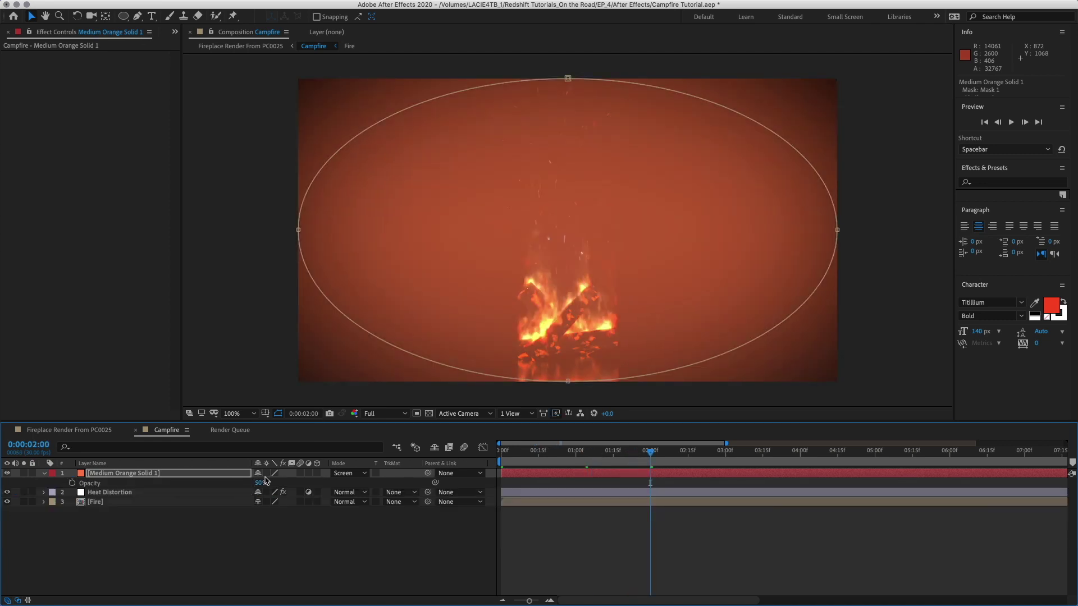
{"action": "left_click", "coordinate": [260, 484]}
{"action": "type", "text": "2"}
{"action": "key", "text": "Return"}
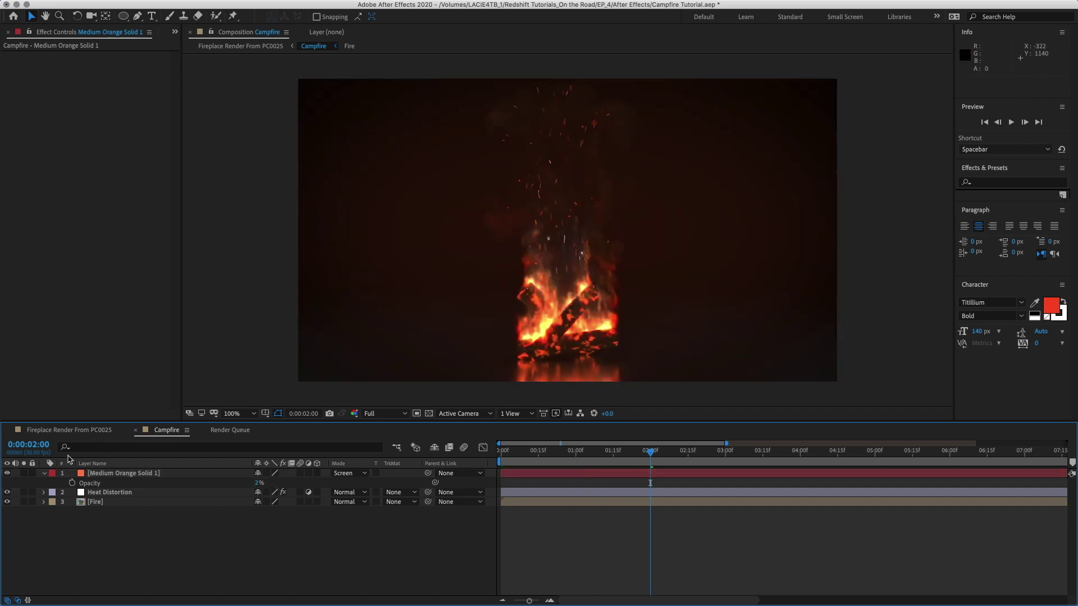
{"action": "left_click", "coordinate": [8, 474]}
{"action": "left_click", "coordinate": [7, 474]}
Step: Begin entering the wiggle(1.8,4) expression on the glow solid's Opacity
{"action": "left_click", "coordinate": [114, 474]}
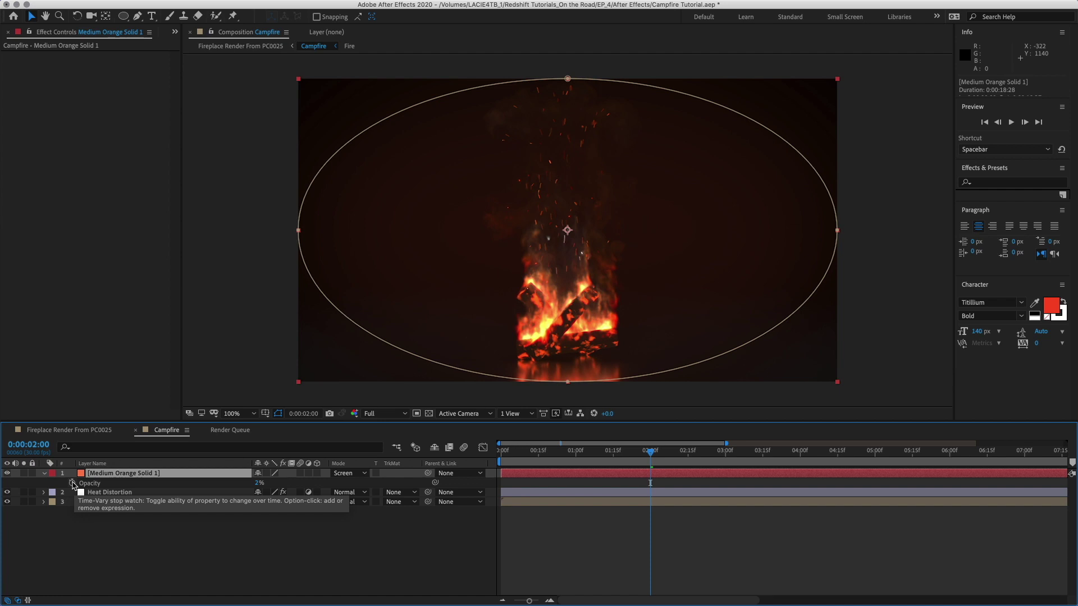
{"action": "left_click", "coordinate": [73, 484], "text": "alt"}
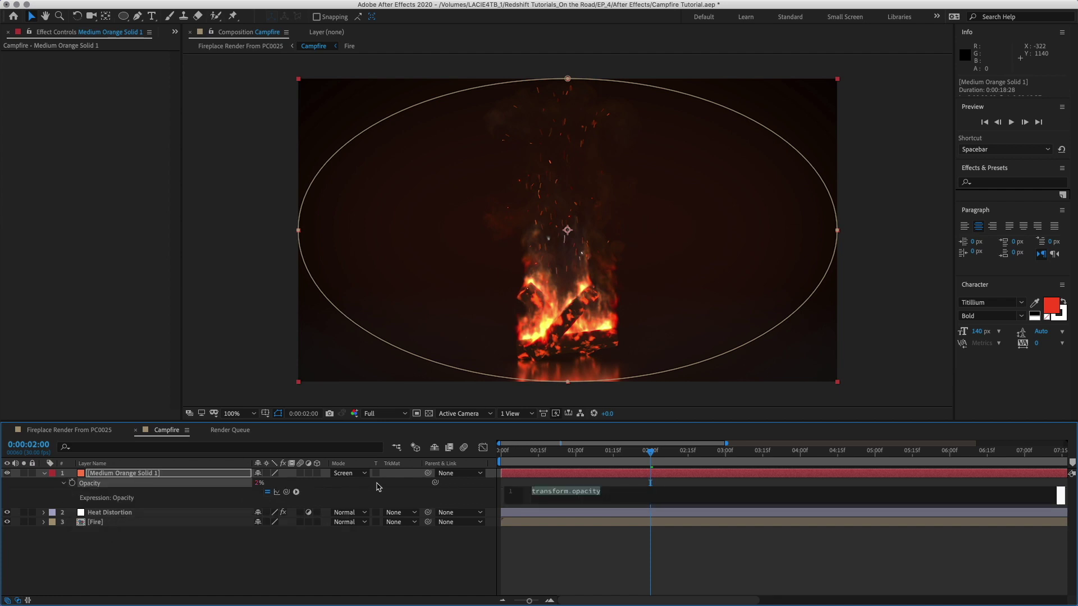
{"action": "type", "text": "wiggl"}
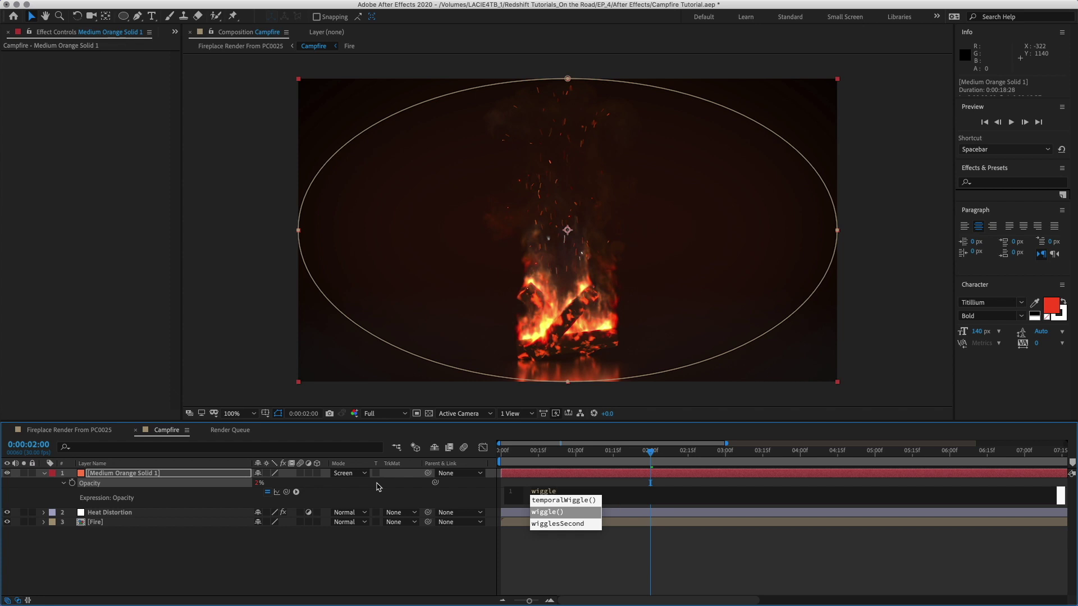
{"action": "type", "text": "e"}
{"action": "key", "text": "Return"}
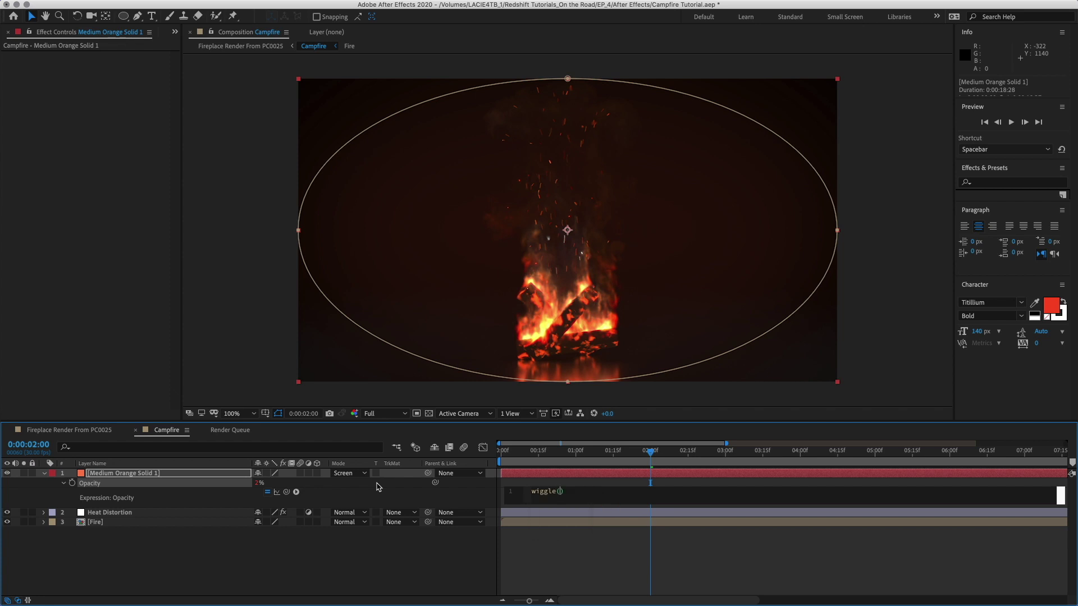
{"action": "type", "text": "1.8.4"}
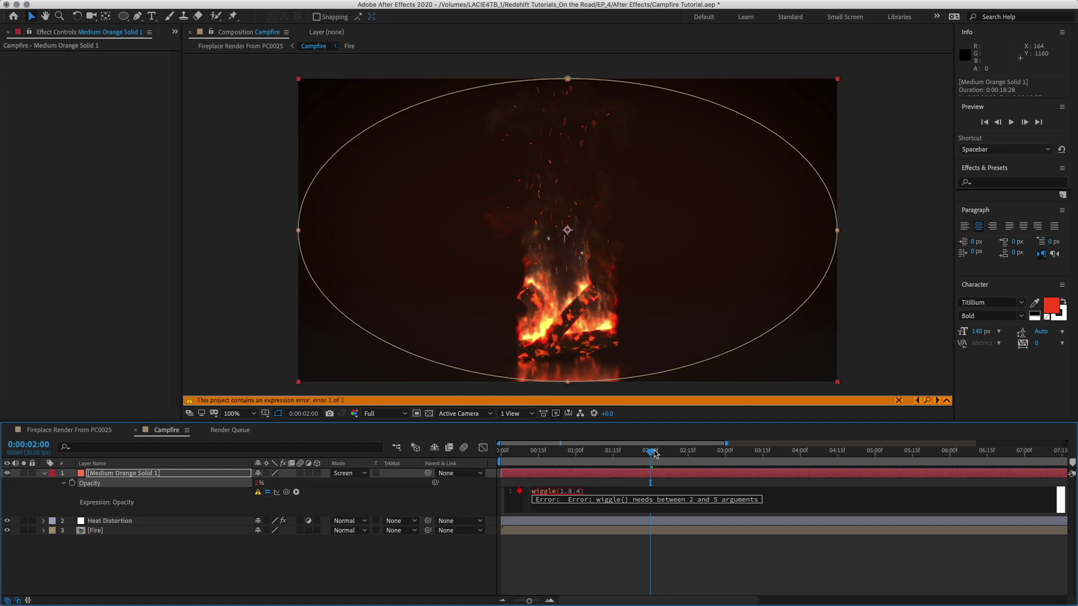
Step: Commit the wiggle expression and rename the glow solid to Glow_Main
{"action": "left_click", "coordinate": [440, 573]}
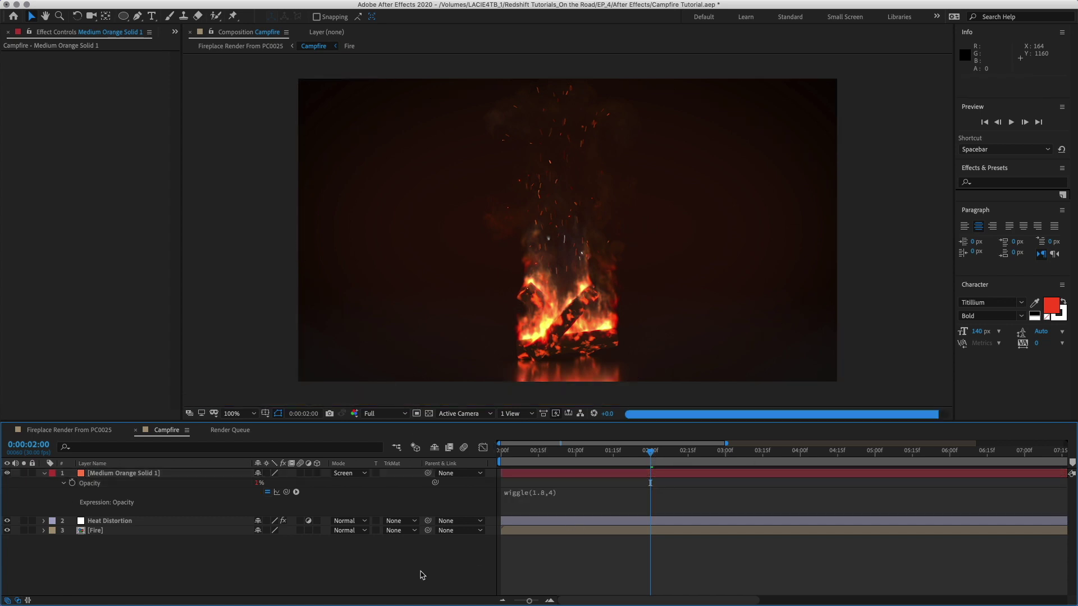
{"action": "left_click", "coordinate": [117, 475]}
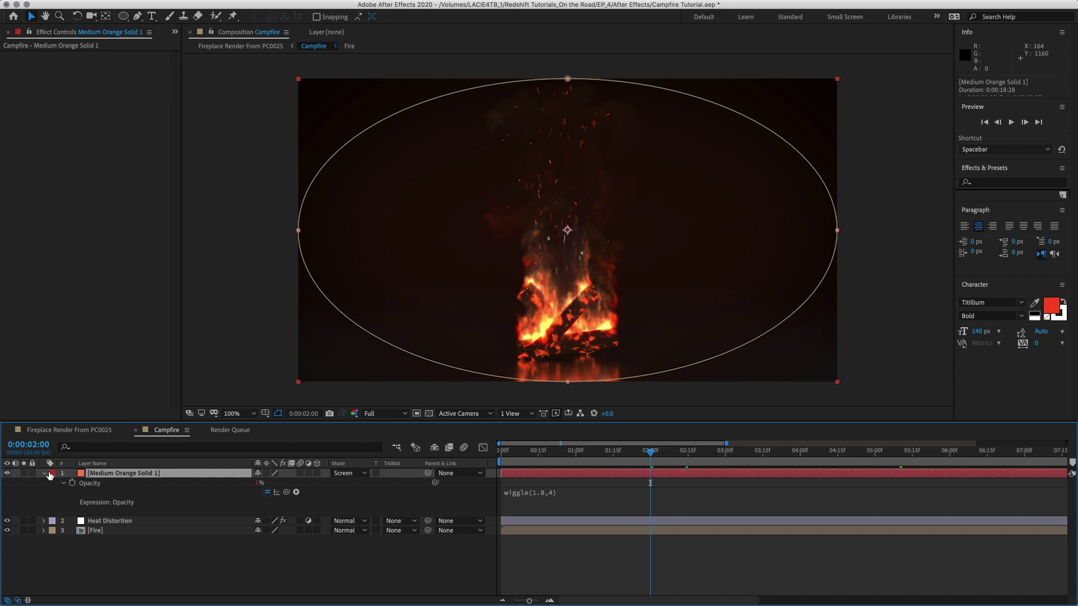
{"action": "key", "text": "Return"}
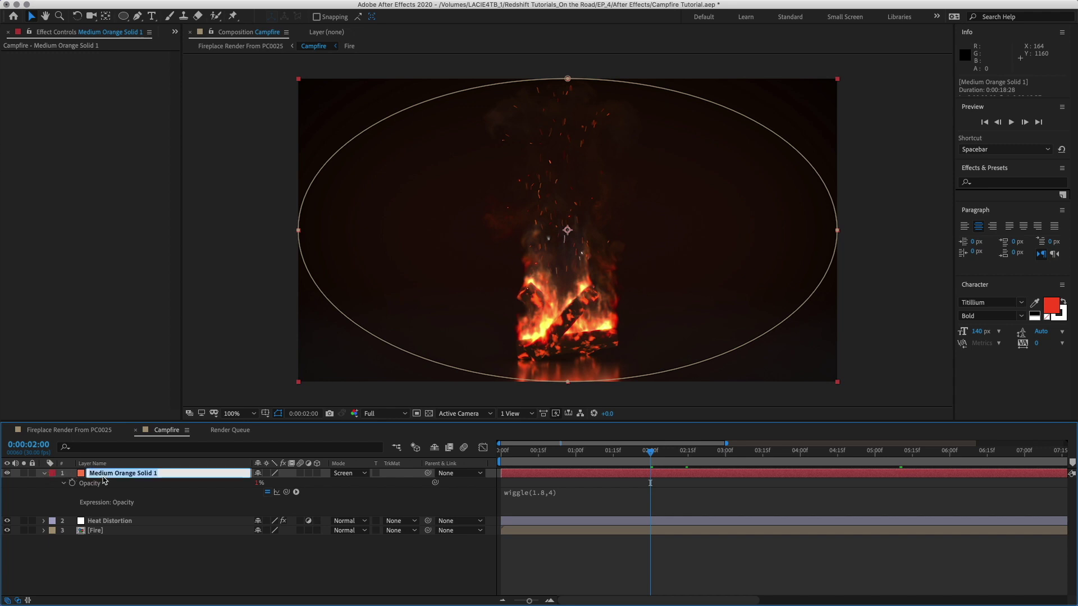
{"action": "key", "text": "BackSpace"}
{"action": "type", "text": "Glow_Main"}
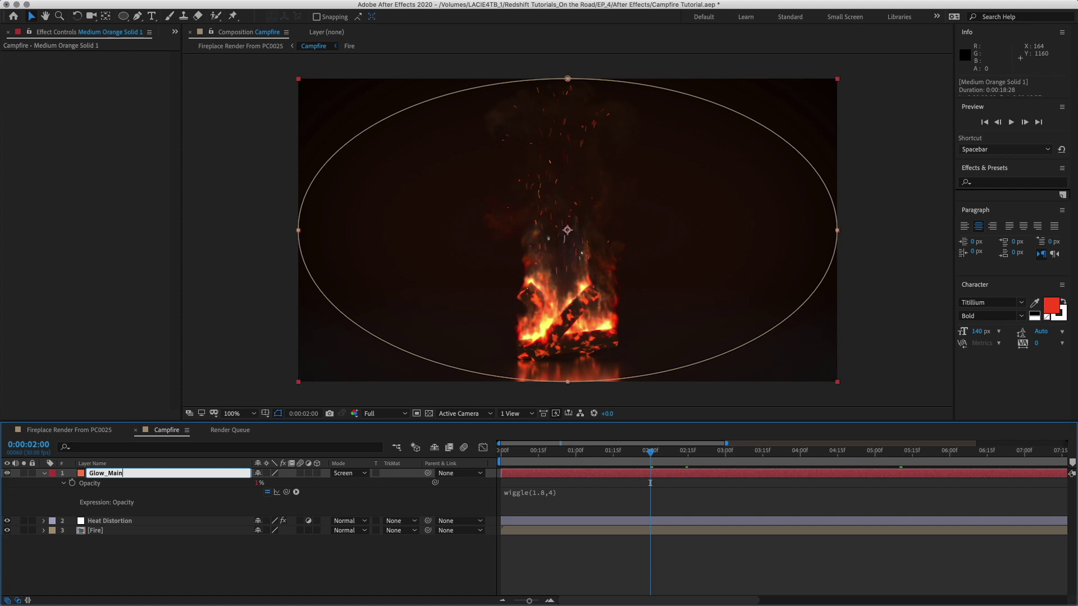
{"action": "key", "text": "Return"}
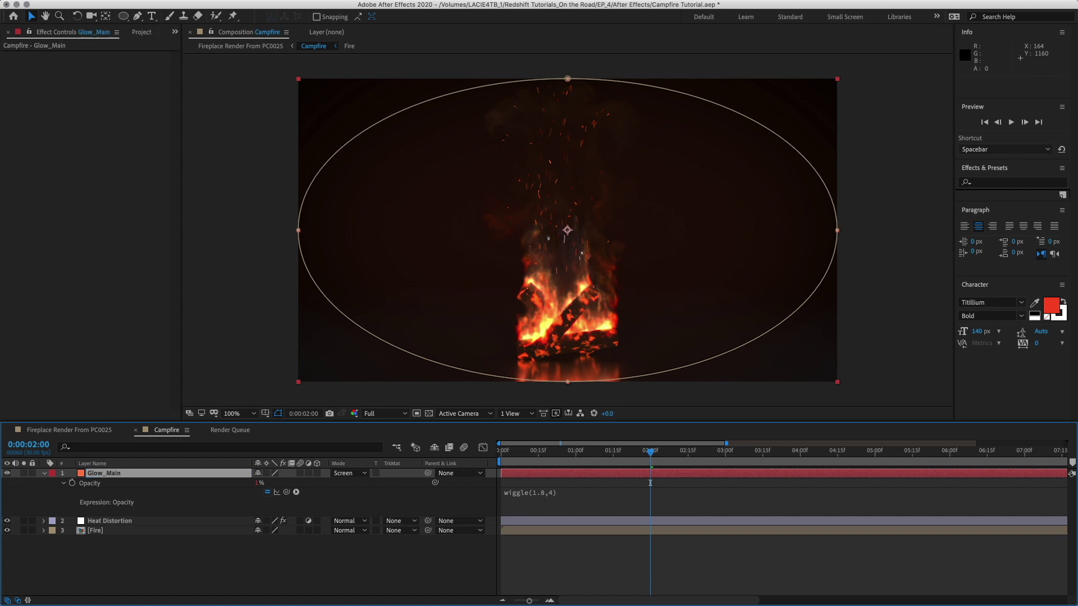
{"action": "left_click", "coordinate": [45, 474]}
Step: Duplicate Glow_Main and rename the copy from Glow_Main 2 to Glow_Small
{"action": "key", "text": "ctrl+d"}
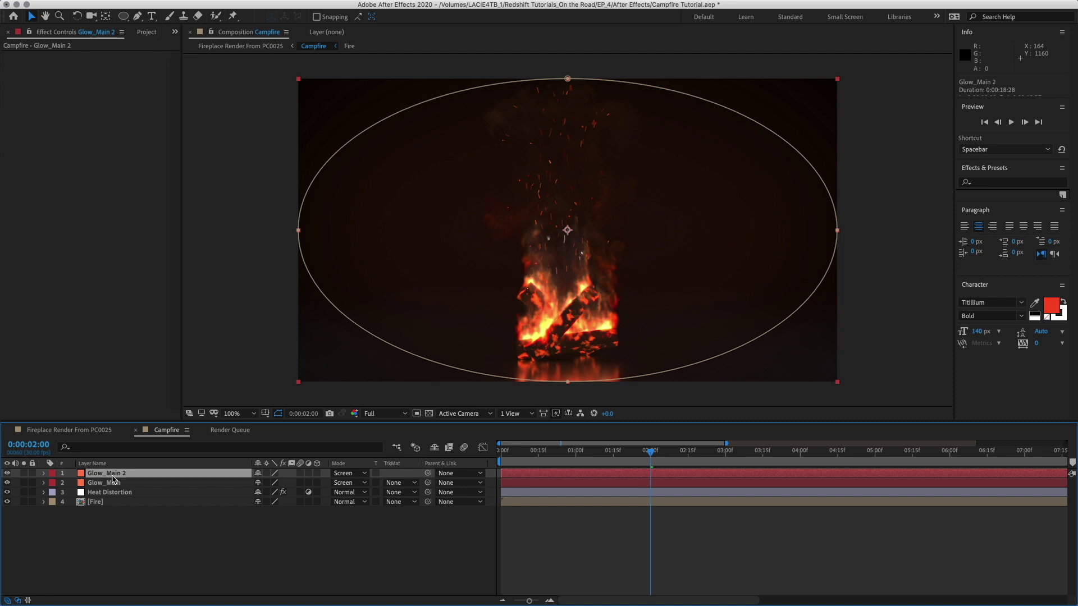
{"action": "key", "text": "Return"}
{"action": "key", "text": "Right"}
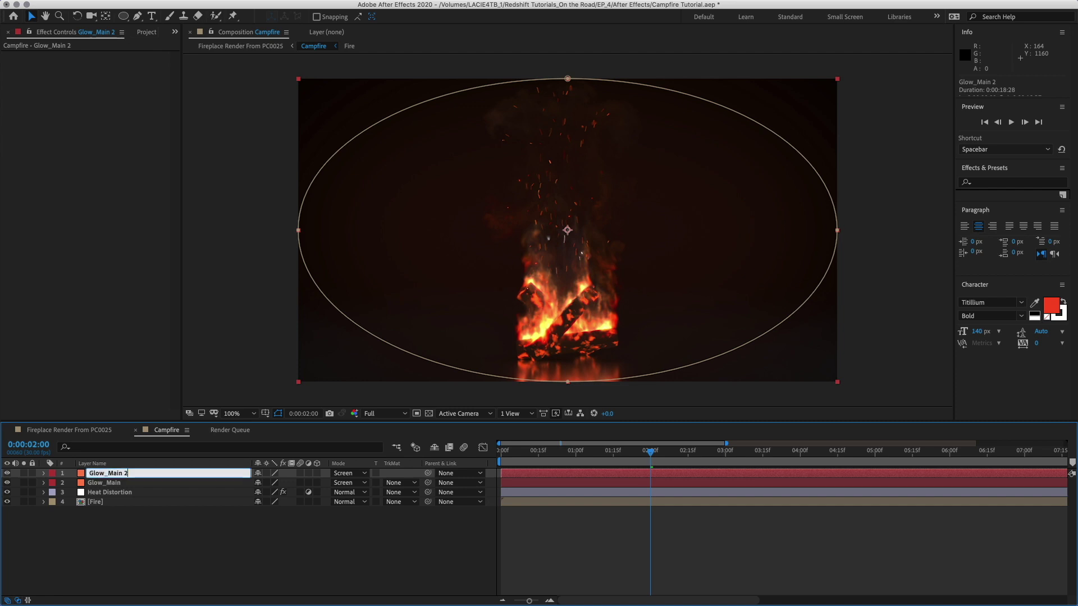
{"action": "key", "text": "BackSpace"}
{"action": "key", "text": "BackSpace"}
{"action": "type", "text": "Small"}
{"action": "key", "text": "Return"}
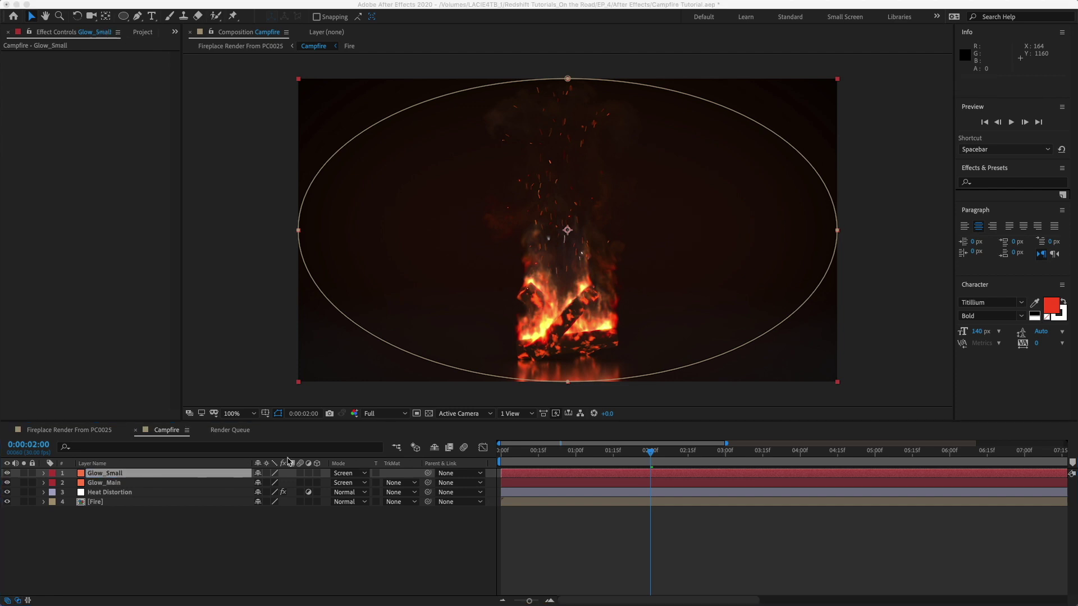
Step: Delete Glow_Small's 2:00 Mask Path keyframe and tighten its mask around the burning logs
{"action": "left_click", "coordinate": [120, 474]}
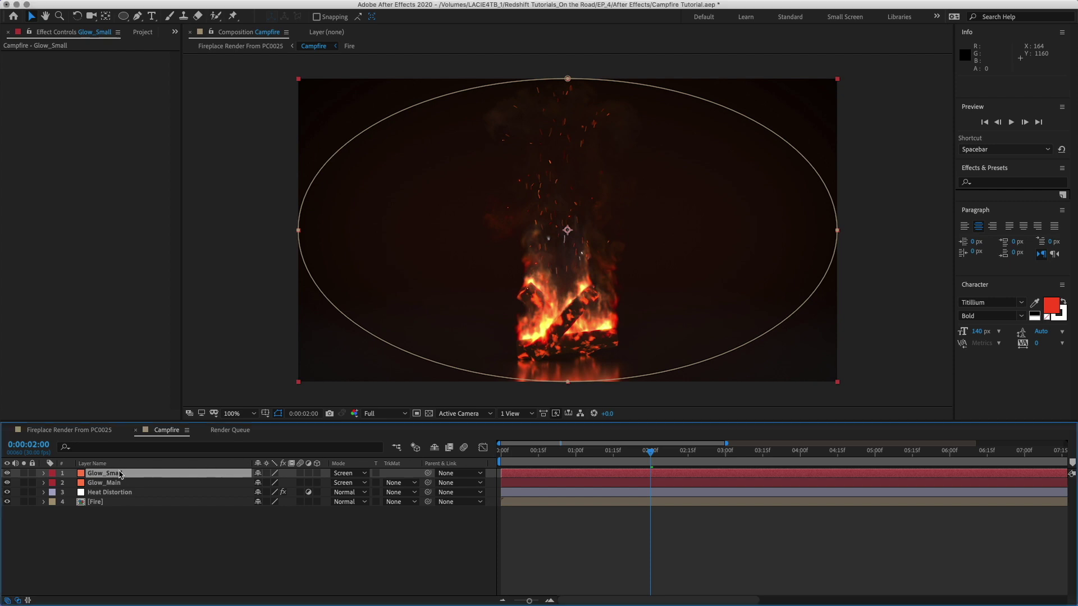
{"action": "key", "text": "m"}
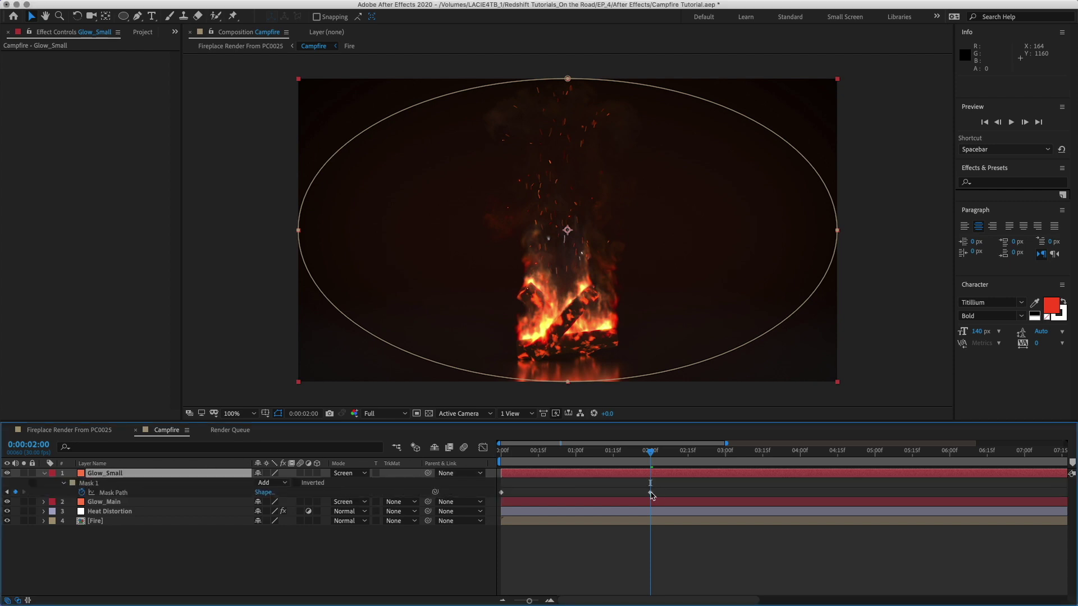
{"action": "left_click", "coordinate": [651, 493]}
{"action": "key", "text": "Delete"}
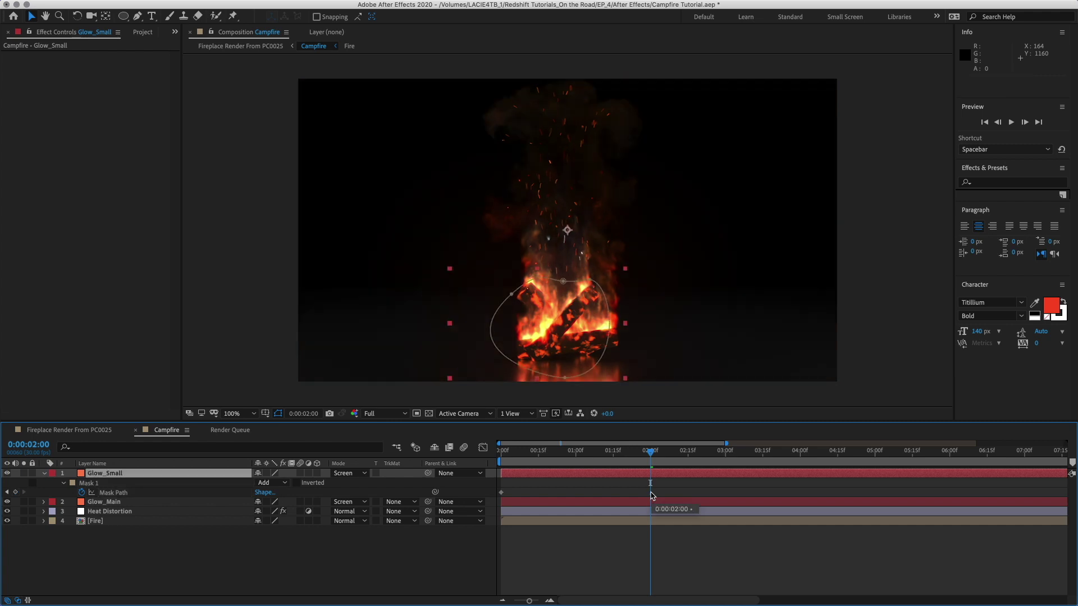
{"action": "left_click_drag", "start_coordinate": [609, 315], "coordinate": [583, 277]}
{"action": "left_click", "coordinate": [596, 453]}
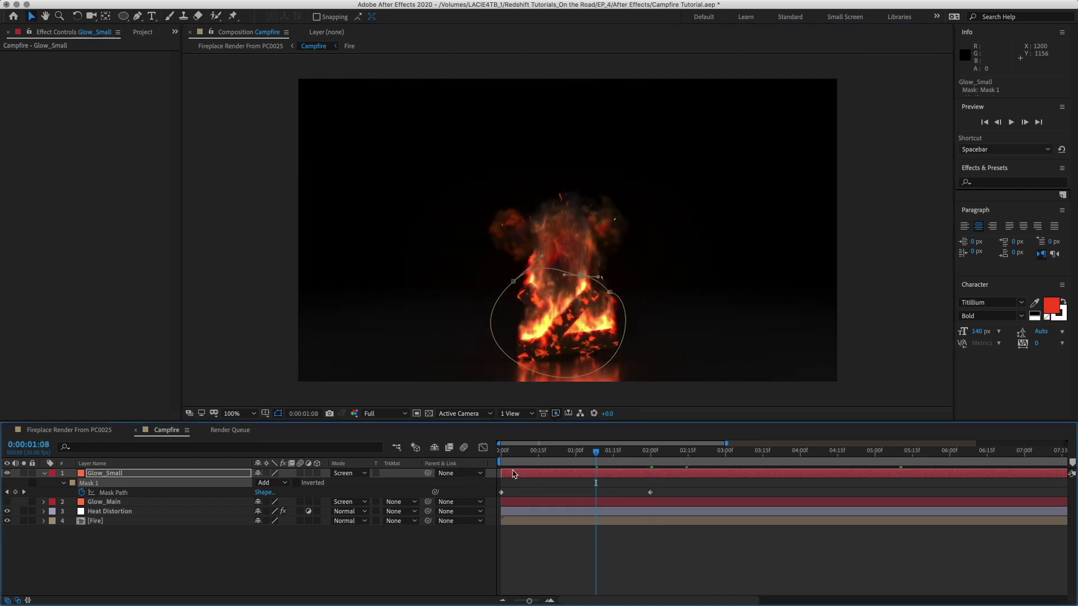
{"action": "left_click", "coordinate": [109, 473]}
{"action": "key", "text": "u"}
{"action": "key", "text": "u"}
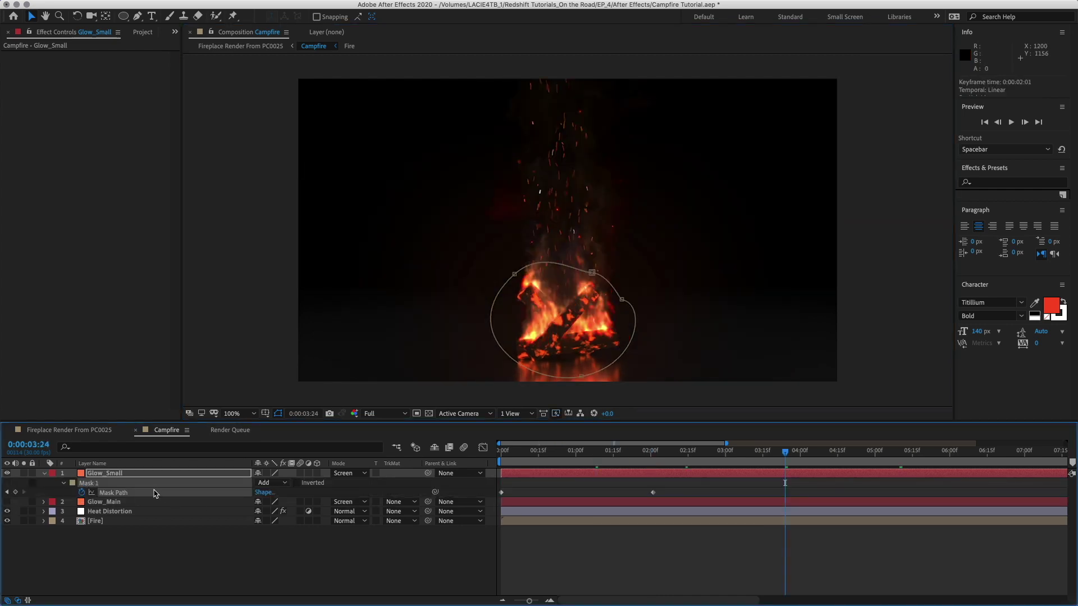
Step: Change the frequency digit in Glow_Small's opacity wiggle expression to 3
{"action": "key", "text": "t"}
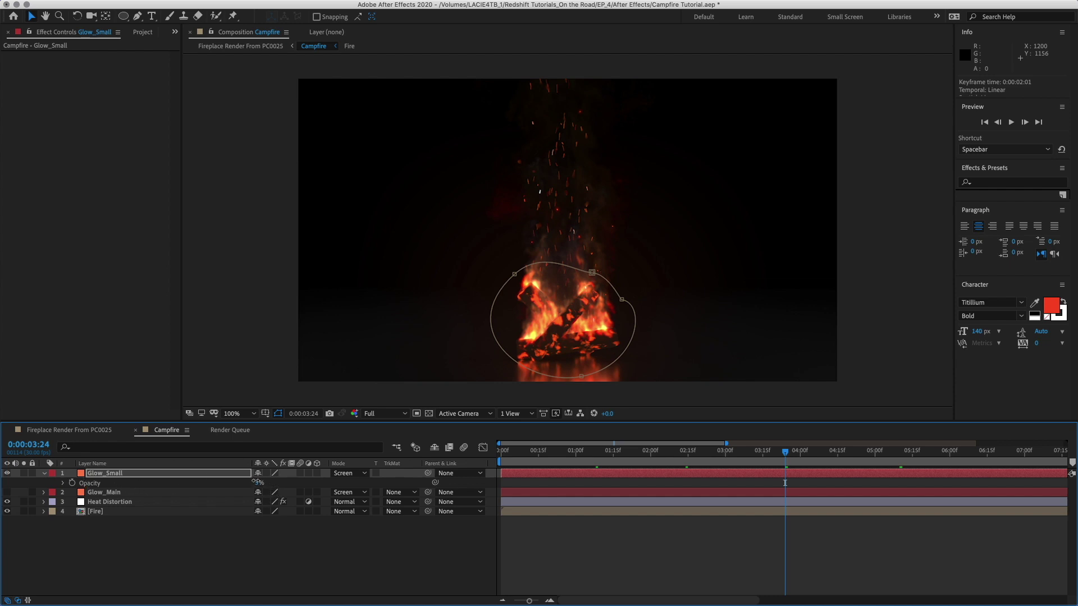
{"action": "mouse_move", "coordinate": [257, 482]}
{"action": "left_mouse_down"}
{"action": "mouse_move", "coordinate": [267, 481]}
{"action": "mouse_move", "coordinate": [255, 483]}
{"action": "left_mouse_up"}
{"action": "key", "text": "ctrl+z"}
{"action": "left_click", "coordinate": [63, 485]}
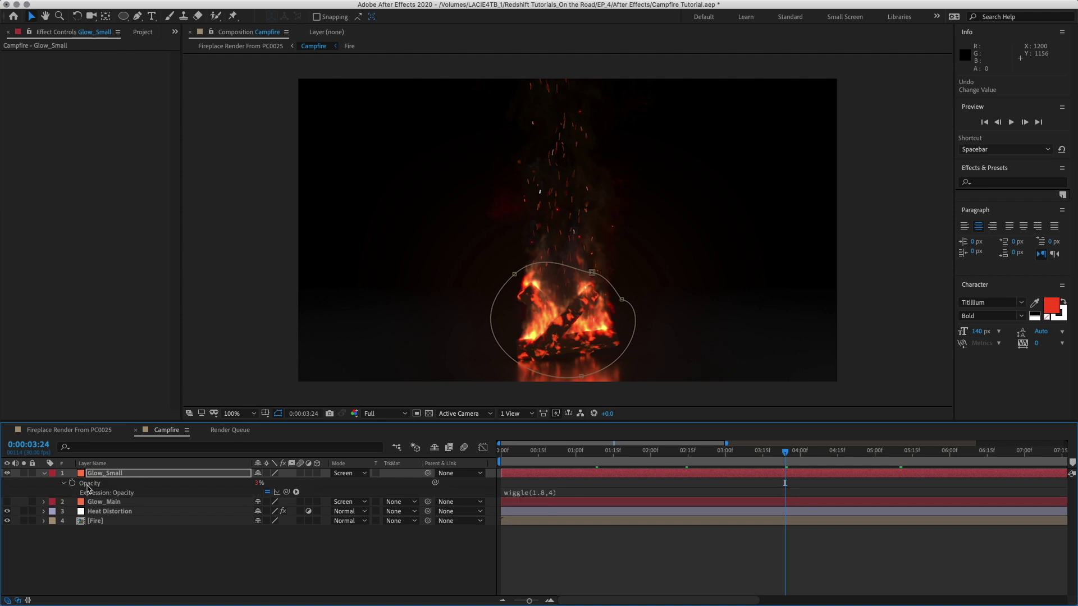
{"action": "left_click", "coordinate": [544, 494]}
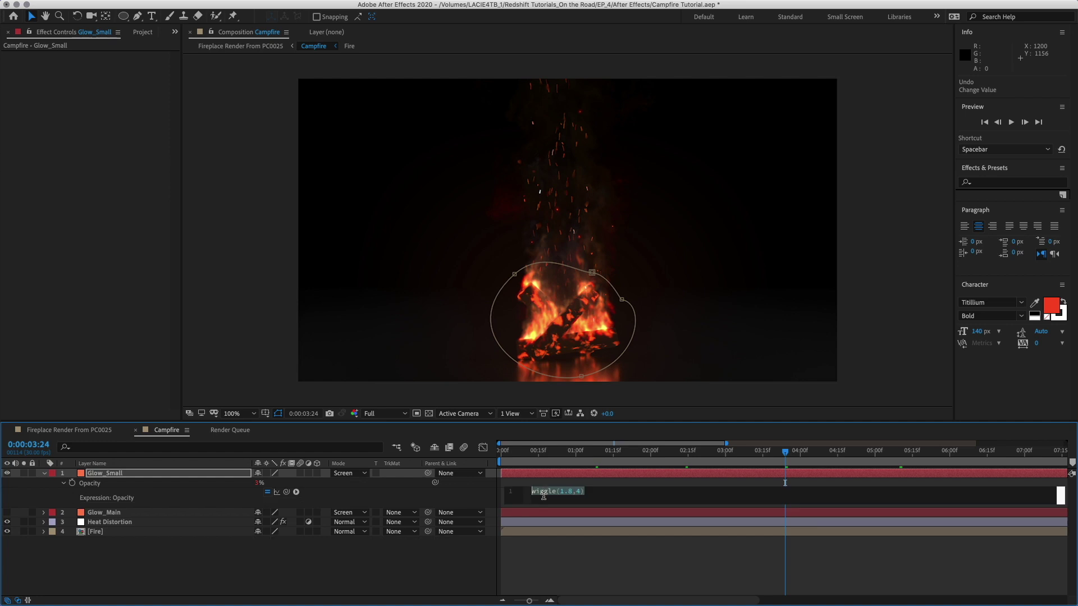
{"action": "left_click", "coordinate": [577, 492]}
{"action": "key", "text": "BackSpace"}
{"action": "type", "text": "3"}
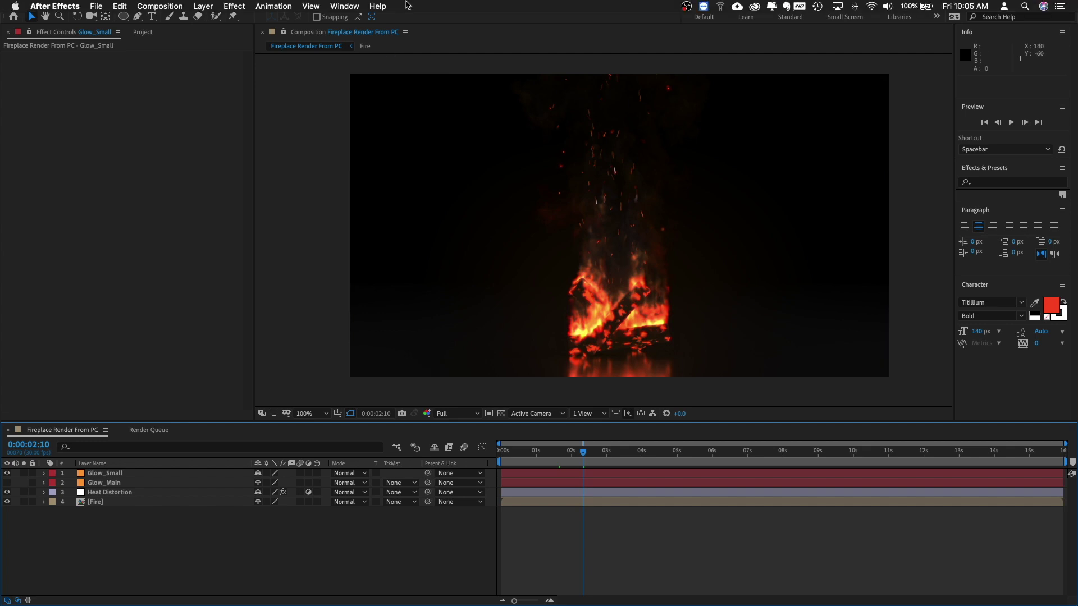
Step: Create a new black solid layer named OF
{"action": "left_click", "coordinate": [386, 8]}
{"action": "type", "text": "solid"}
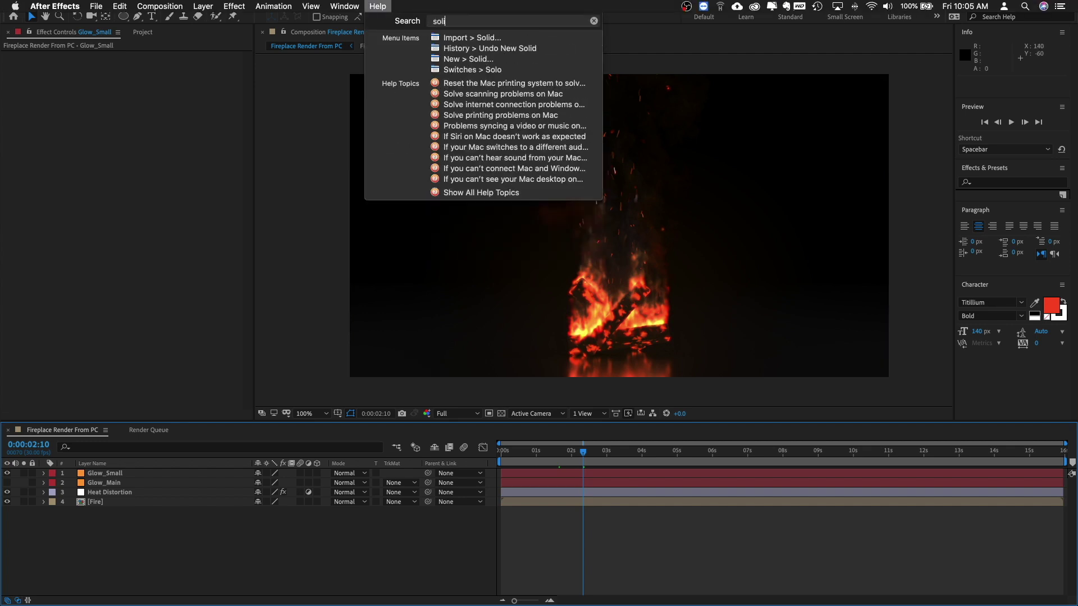
{"action": "key", "text": "Down"}
{"action": "key", "text": "Down"}
{"action": "key", "text": "Down"}
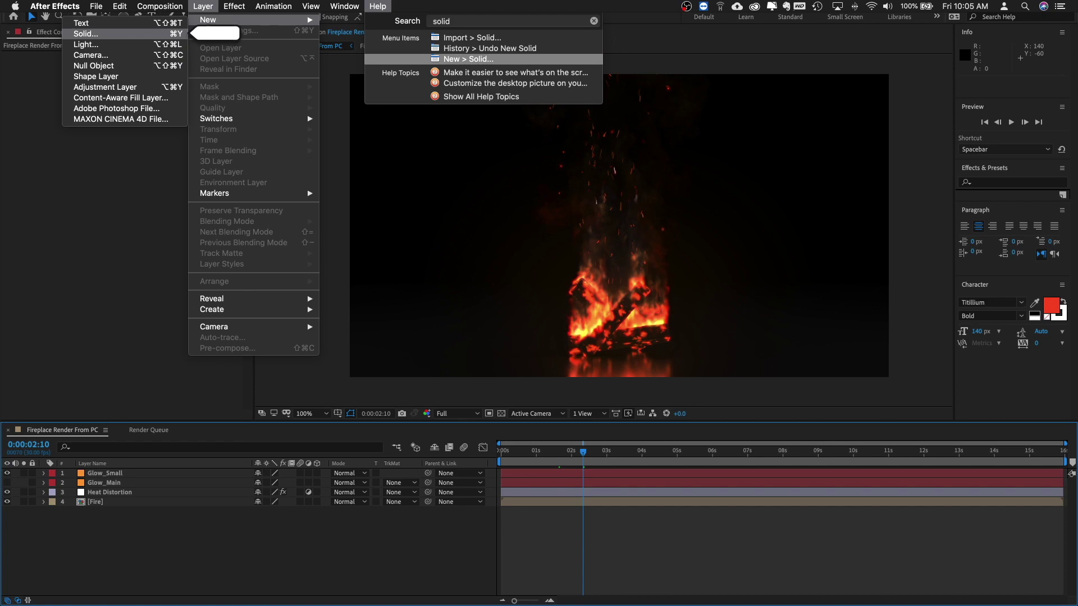
{"action": "key", "text": "Return"}
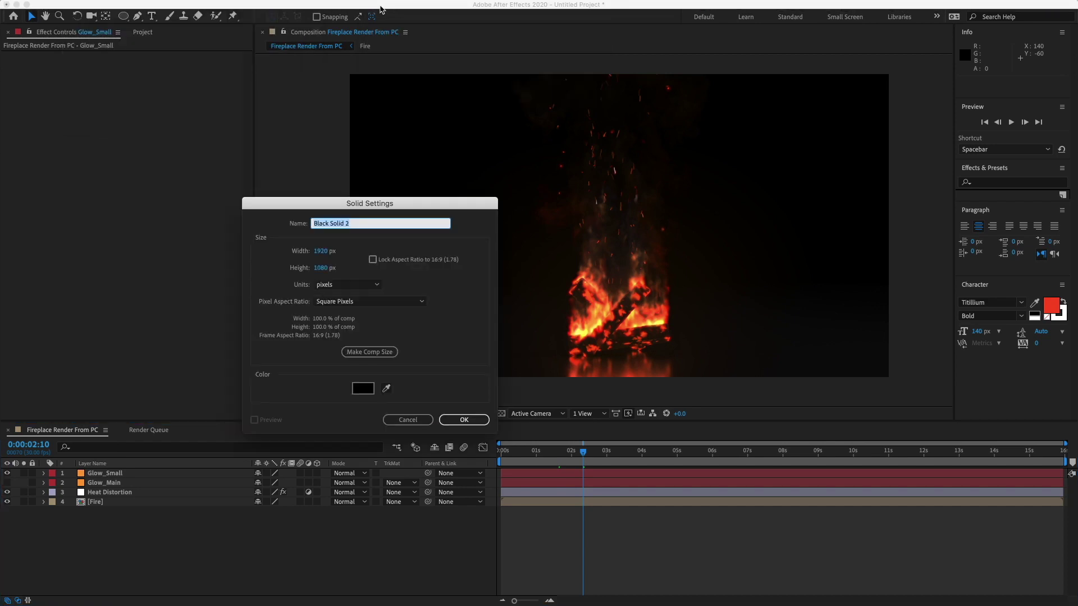
{"action": "type", "text": "OF"}
{"action": "key", "text": "Return"}
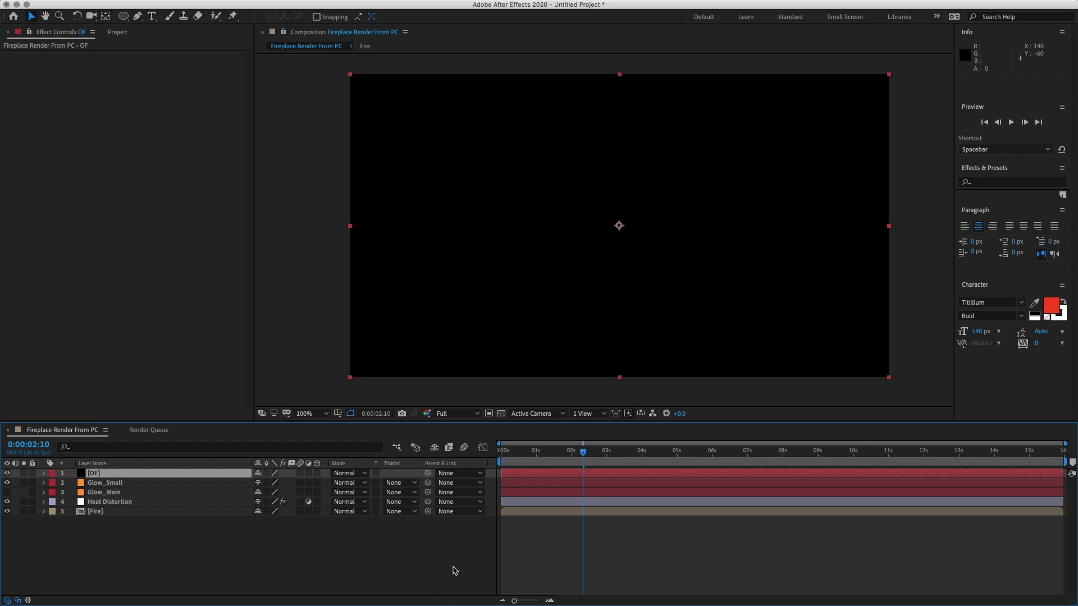
Step: Apply Optical Flares to OF, render it On Transparent, and move the flare off the top-right corner
{"action": "left_click", "coordinate": [234, 6]}
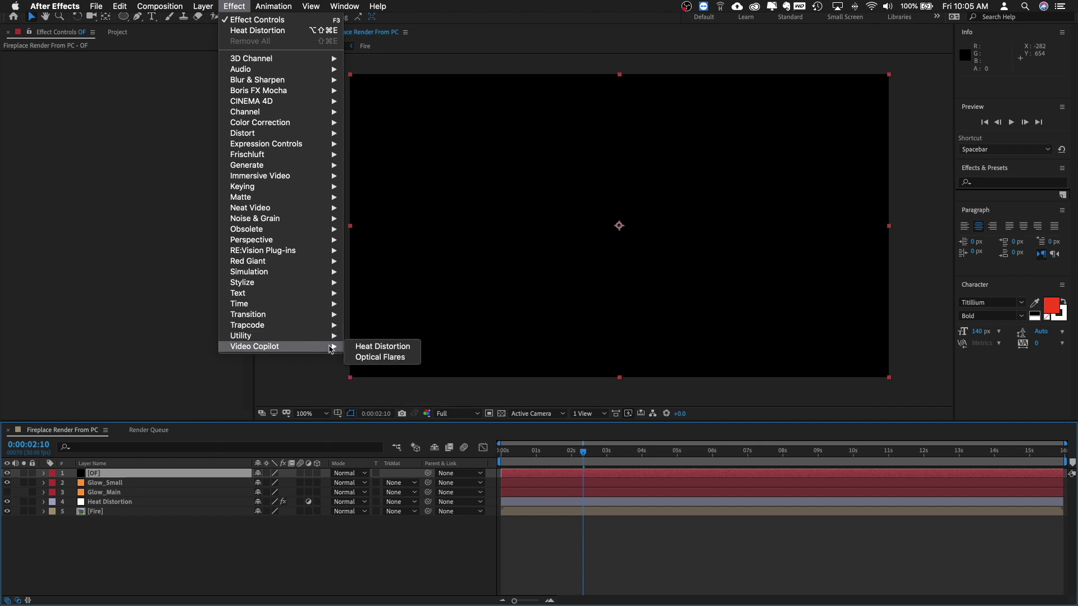
{"action": "left_click", "coordinate": [357, 358]}
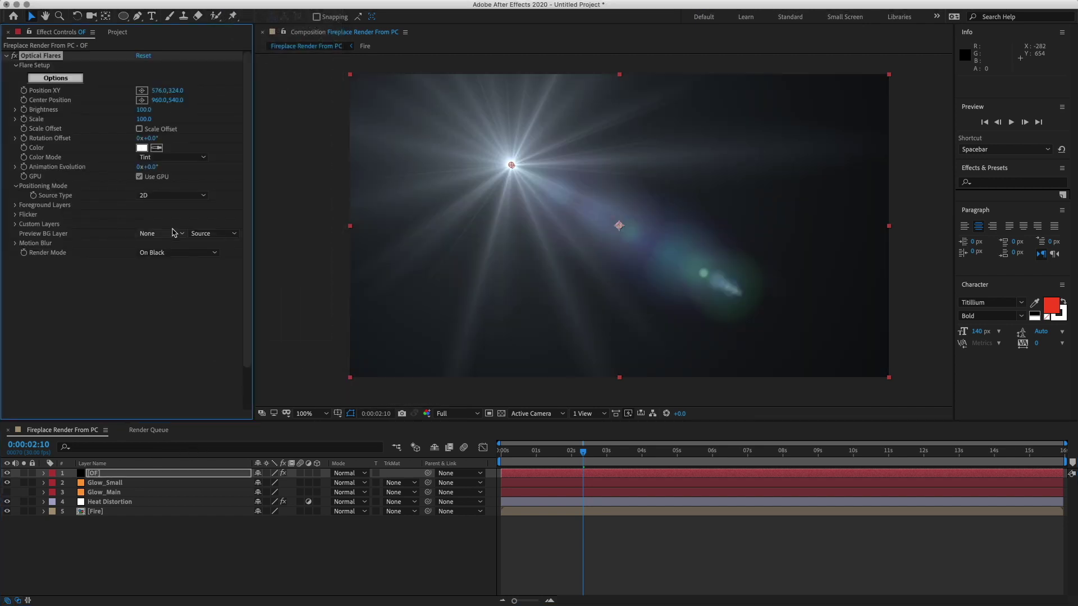
{"action": "left_click", "coordinate": [189, 254]}
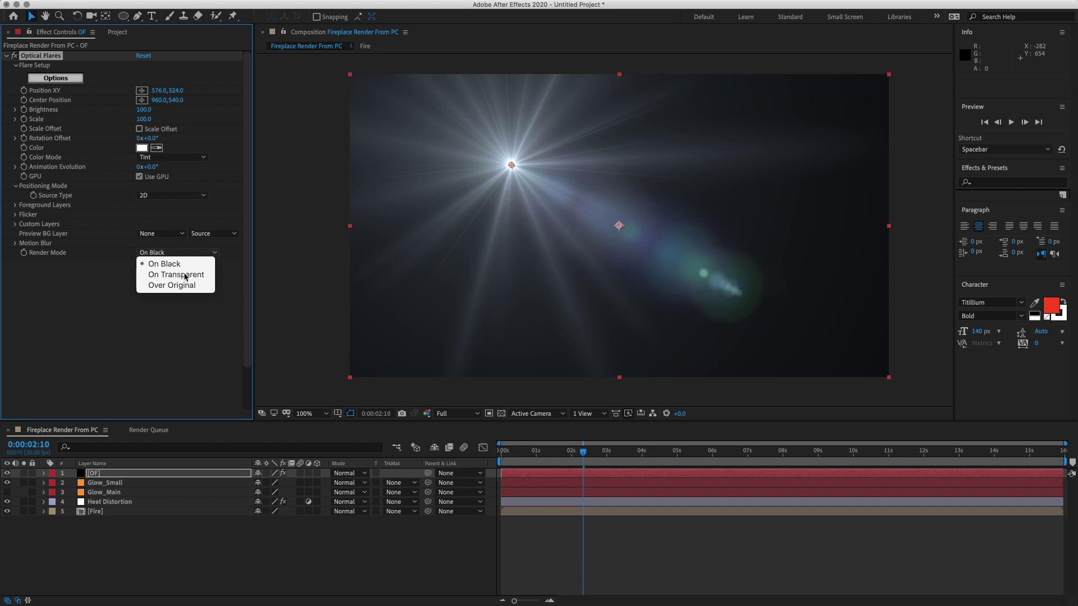
{"action": "left_click", "coordinate": [179, 275]}
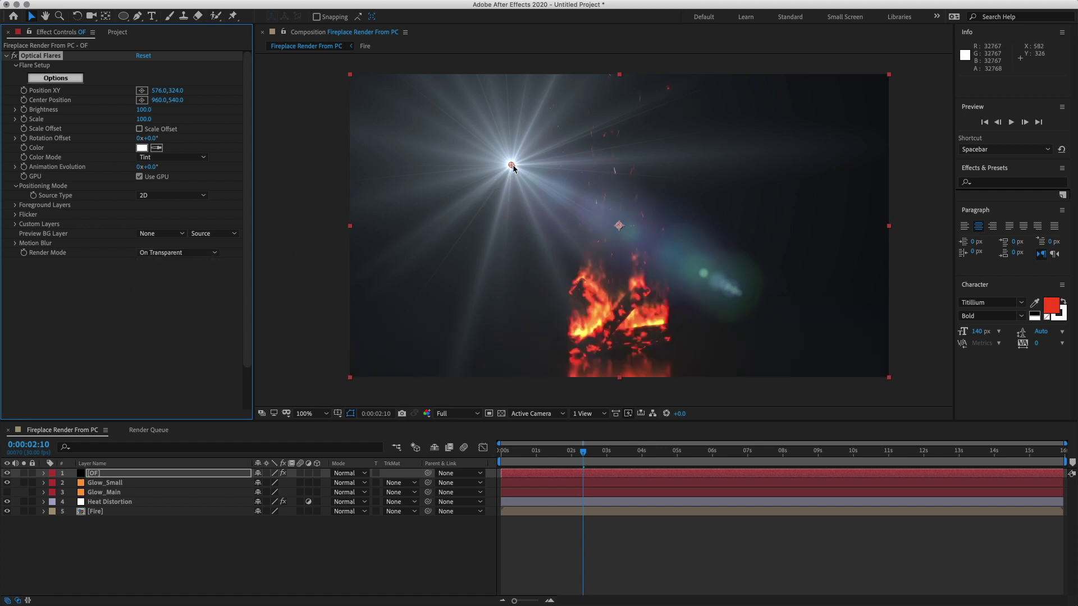
{"action": "left_click_drag", "start_coordinate": [513, 164], "coordinate": [902, 61]}
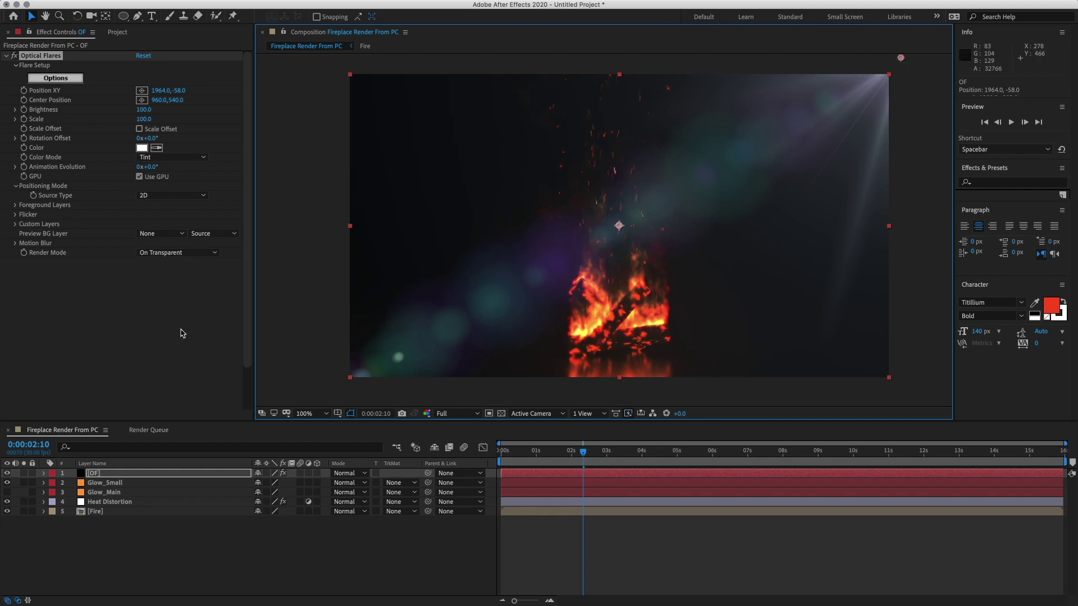
{"action": "left_click", "coordinate": [56, 78]}
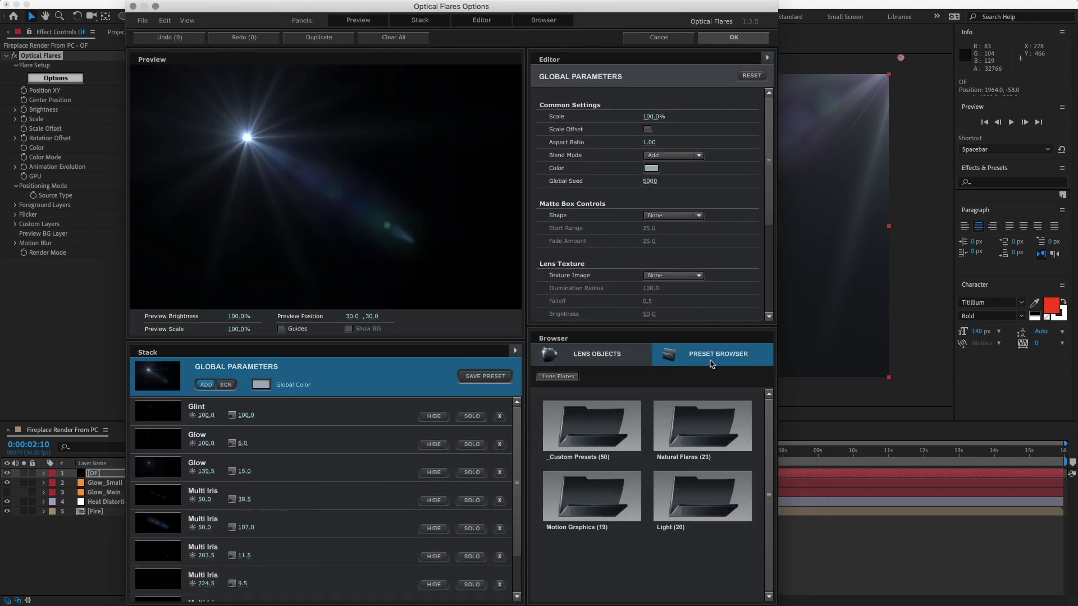
Step: Load the Angelicus preset from the _Custom Presets folder into the flare editor
{"action": "left_click", "coordinate": [604, 433]}
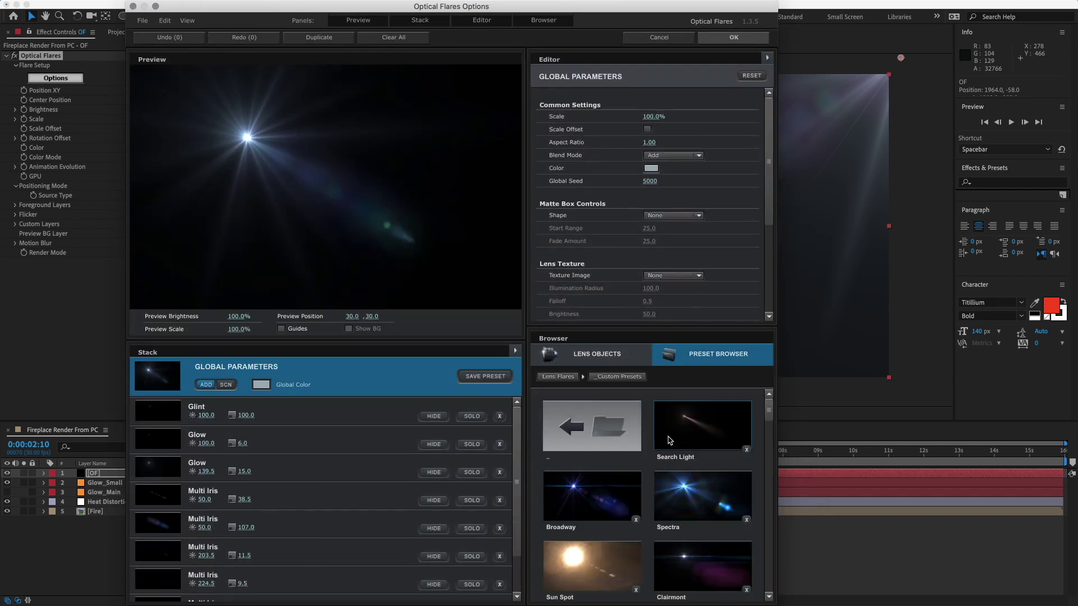
{"action": "scroll", "coordinate": [668, 445], "scroll_direction": "down", "scroll_amount": 8}
{"action": "scroll", "coordinate": [668, 445], "scroll_direction": "down", "scroll_amount": 10}
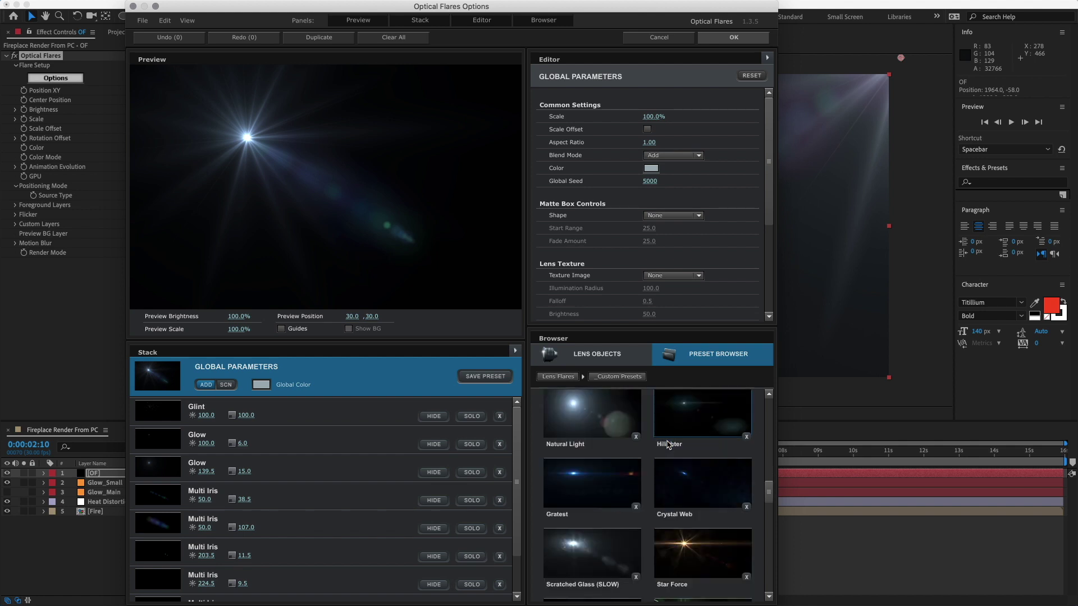
{"action": "scroll", "coordinate": [668, 445], "scroll_direction": "down", "scroll_amount": 10}
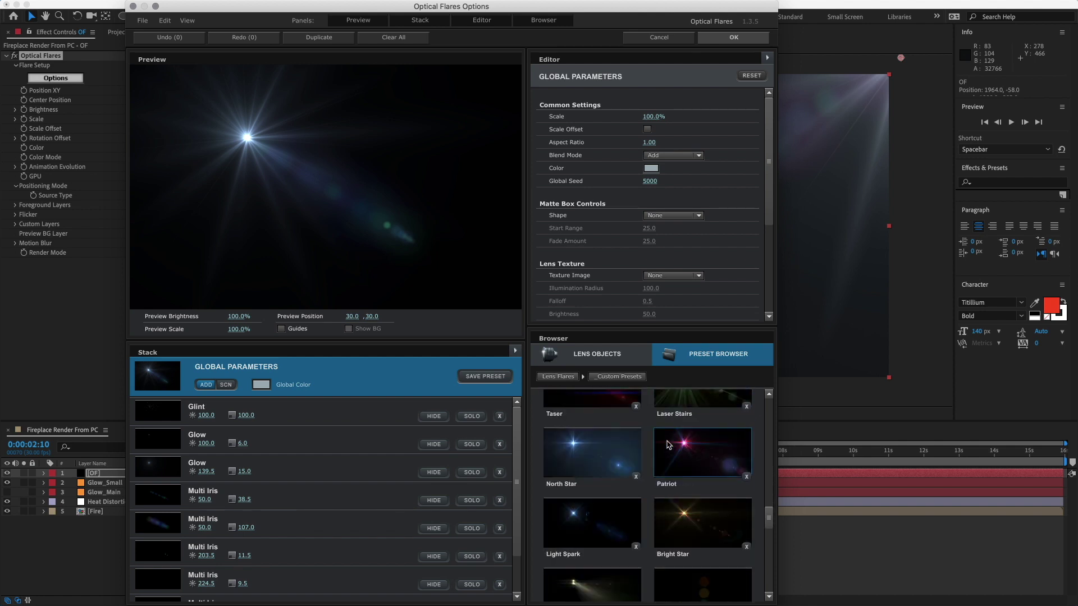
{"action": "scroll", "coordinate": [650, 448], "scroll_direction": "up", "scroll_amount": 1}
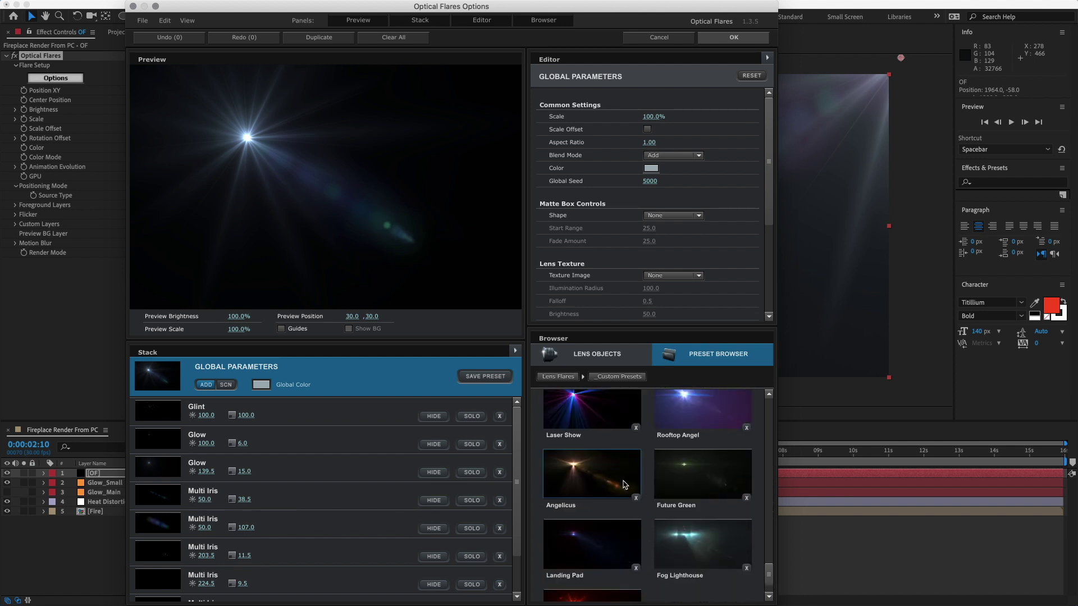
{"action": "left_click", "coordinate": [604, 483]}
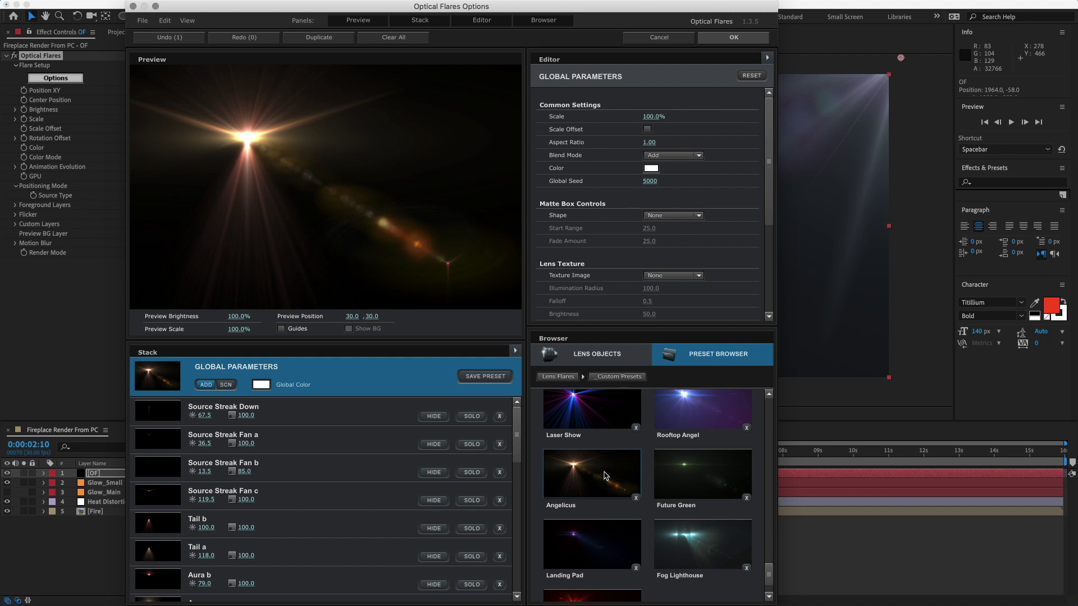
Step: Set the Optical Flares brightness to 1.0 and nudge the flare source left to about 1804, -78
{"action": "left_click", "coordinate": [734, 37]}
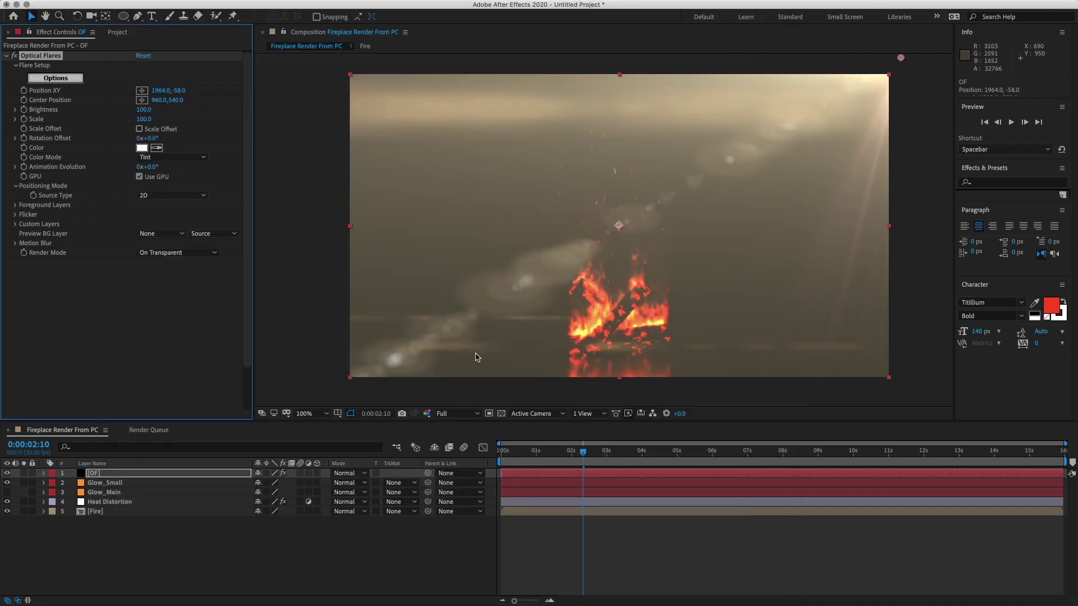
{"action": "key", "text": "t"}
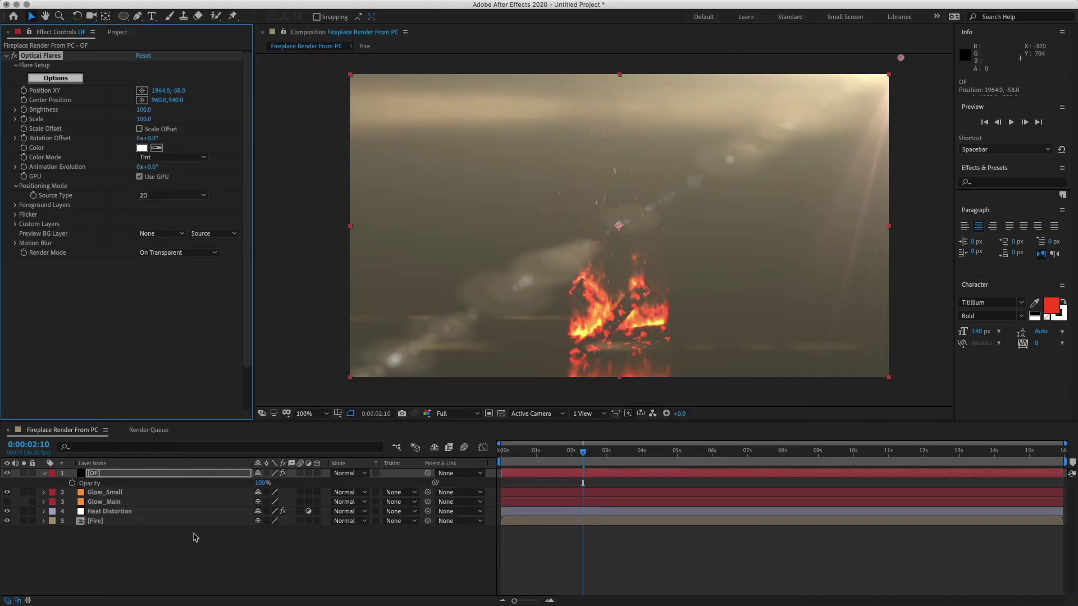
{"action": "left_click", "coordinate": [261, 484]}
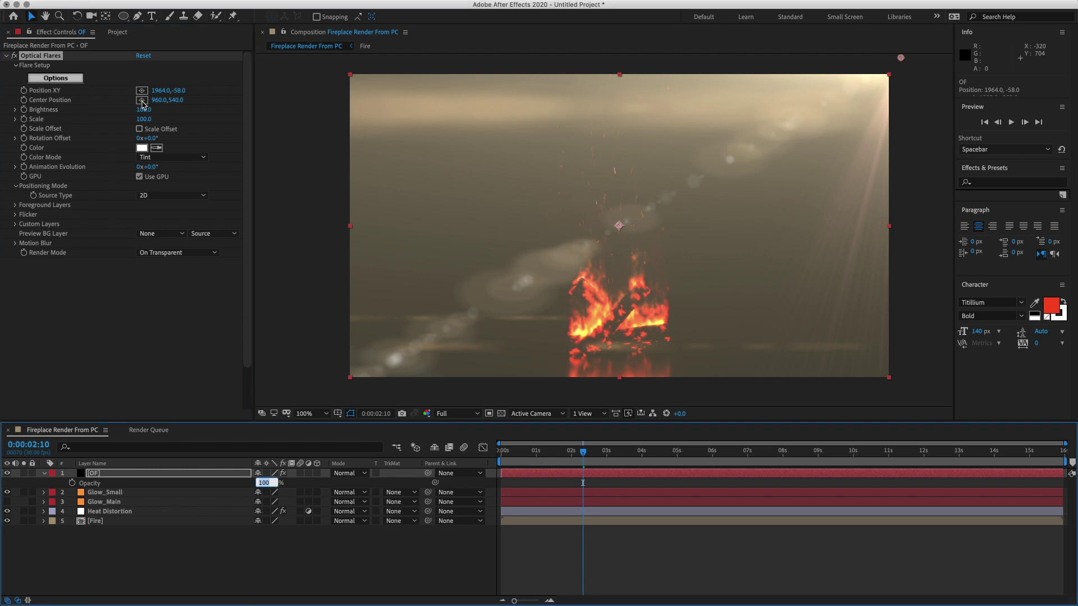
{"action": "key", "text": "Return"}
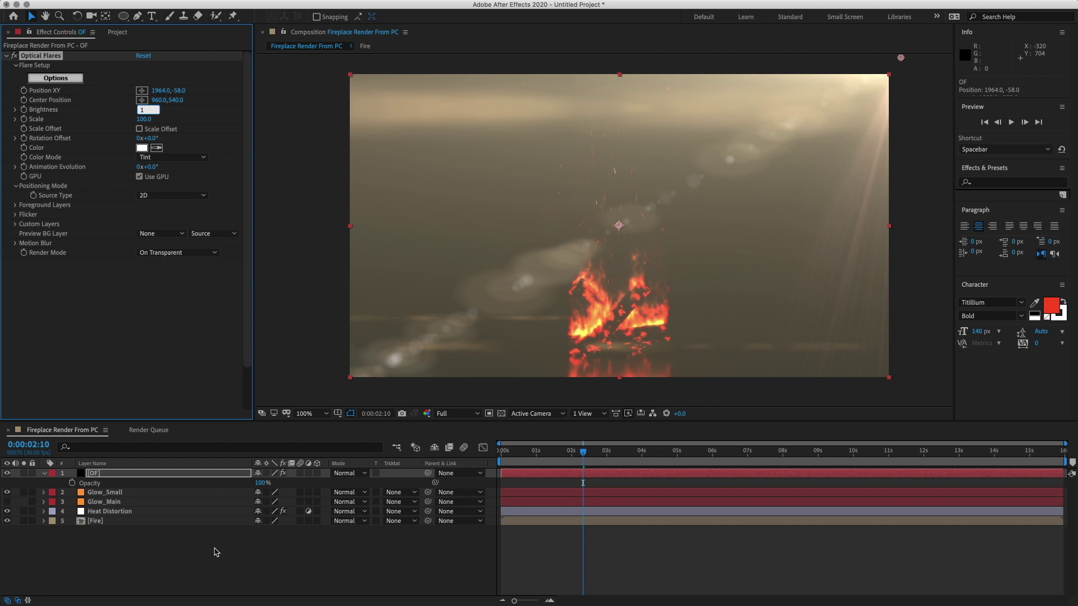
{"action": "left_click", "coordinate": [218, 550]}
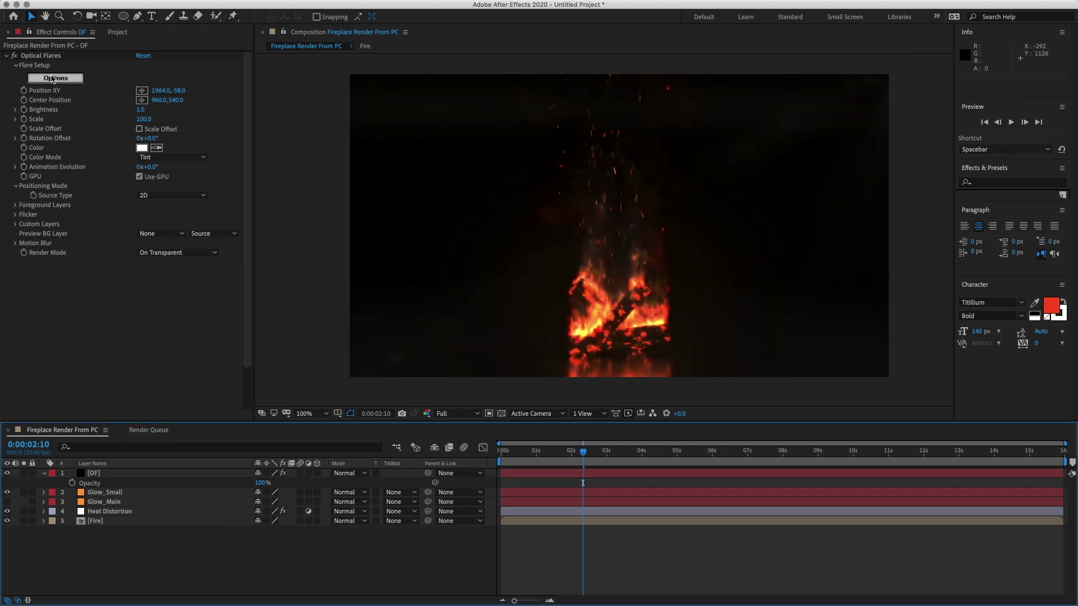
{"action": "left_click", "coordinate": [50, 54]}
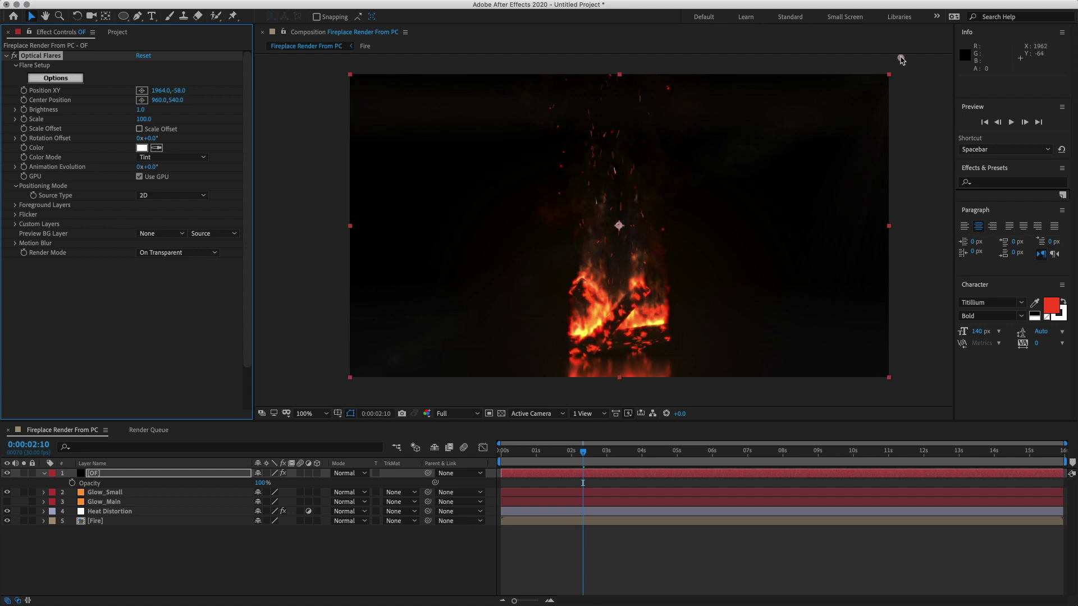
{"action": "left_click_drag", "start_coordinate": [901, 58], "coordinate": [858, 56]}
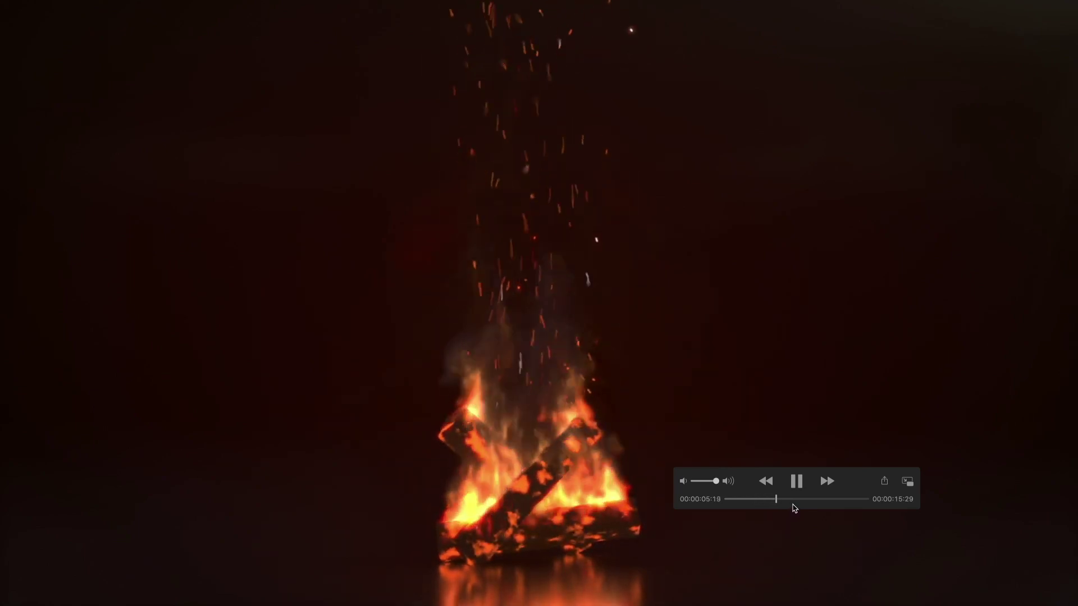
Step: Pause the Camp Fire_v13_Final movie at 00:00:07:17
{"action": "left_click", "coordinate": [836, 481]}
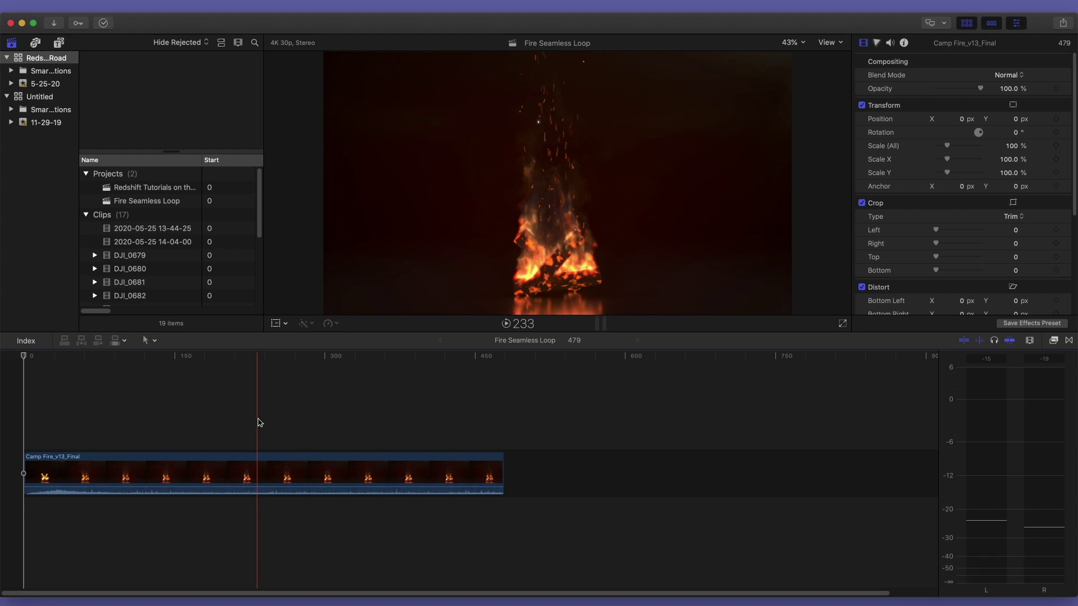
Step: Blade the Camp Fire_v13_Final clip at its midpoint, delete the first half, and trim the end to 228 frames
{"action": "left_click", "coordinate": [266, 422]}
{"action": "key", "text": "r"}
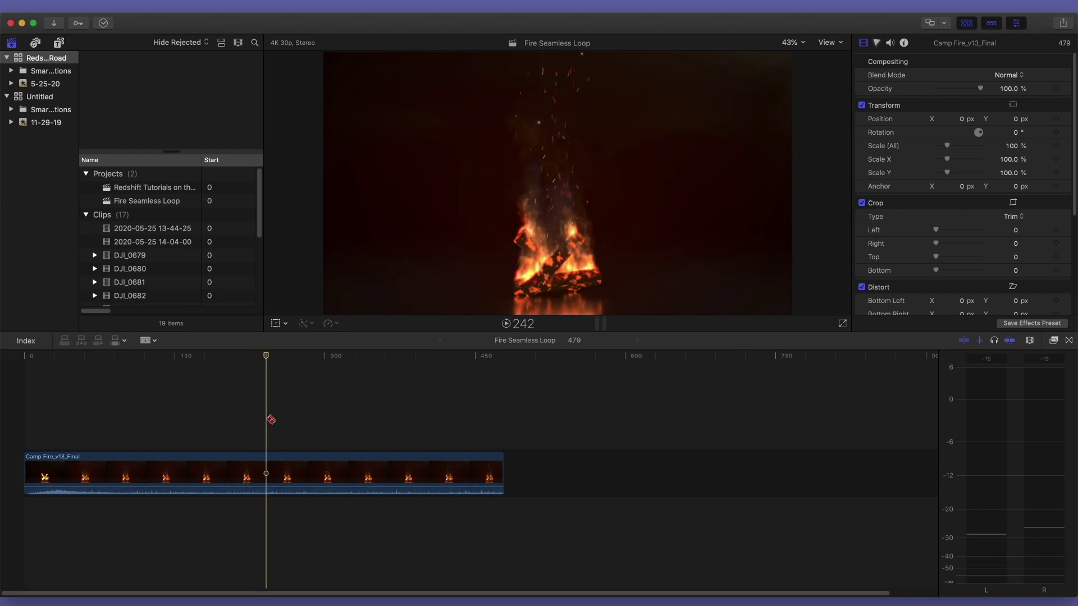
{"action": "left_click", "coordinate": [262, 484]}
{"action": "key", "text": "a"}
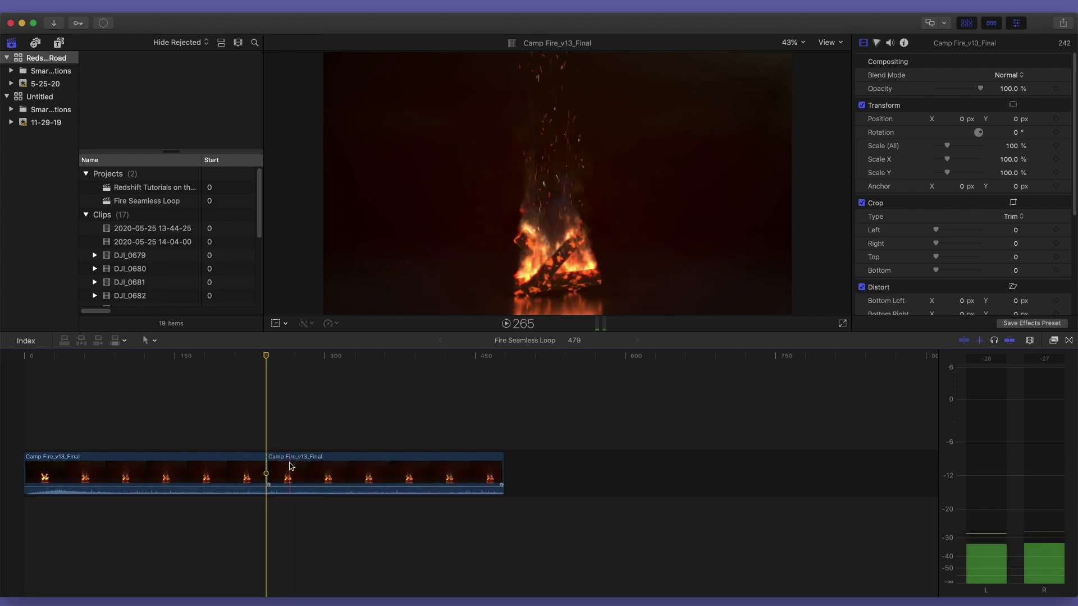
{"action": "left_click", "coordinate": [271, 477]}
{"action": "left_click", "coordinate": [192, 476]}
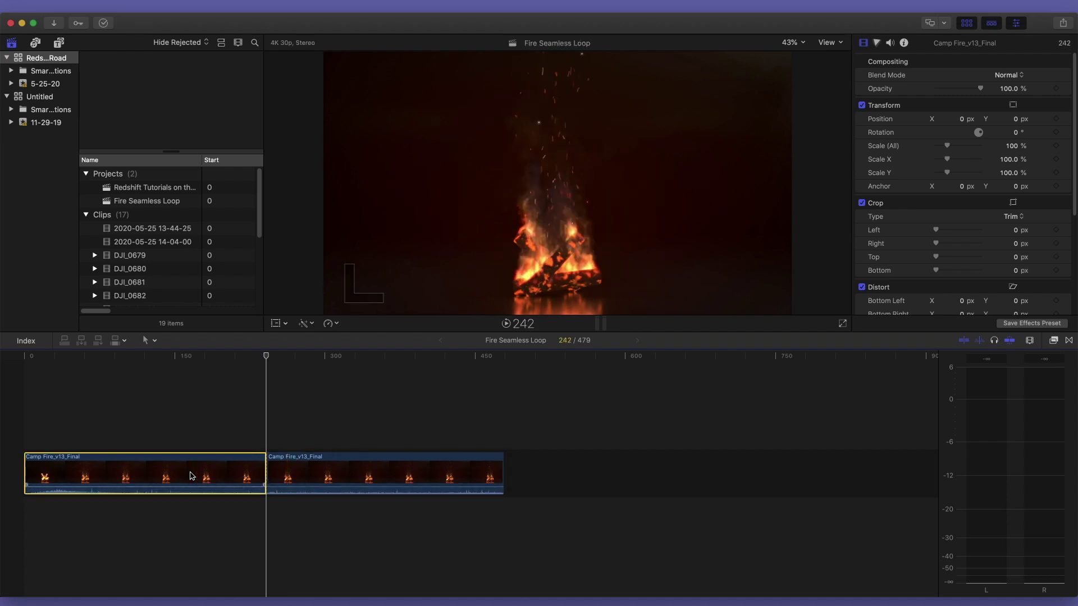
{"action": "key", "text": "Delete"}
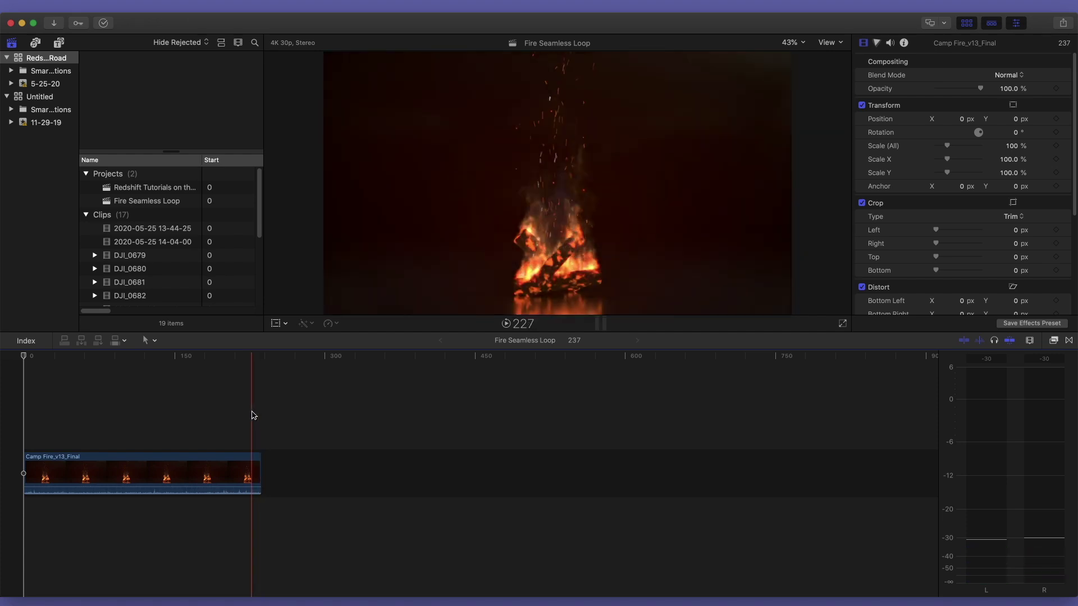
{"action": "key", "text": "alt+bracketright"}
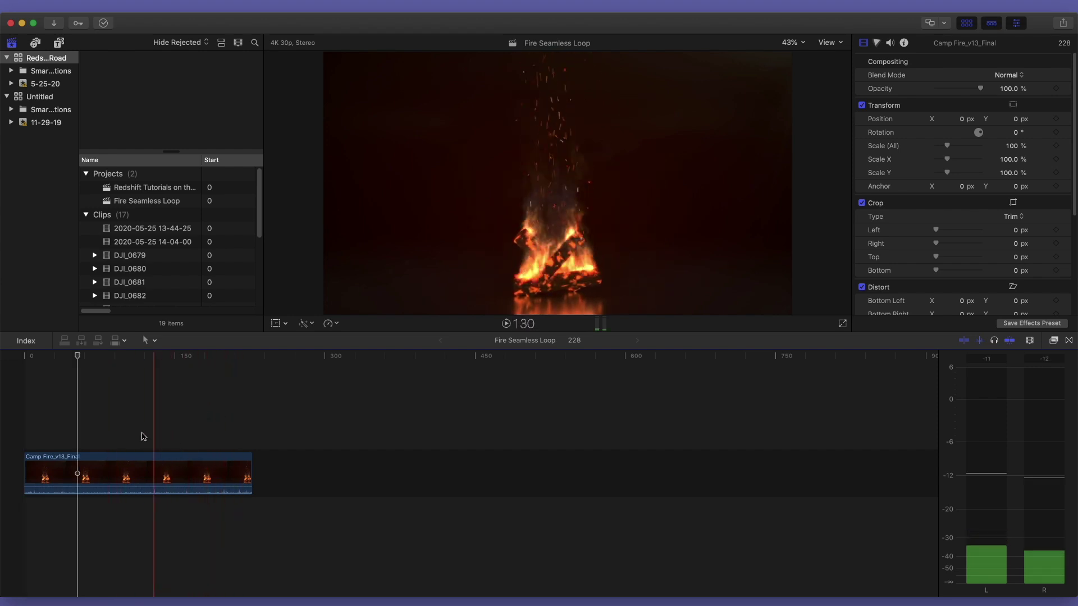
Step: Split the fire clip and lift its second half above, overlapping the first half's end
{"action": "key", "text": "super+b"}
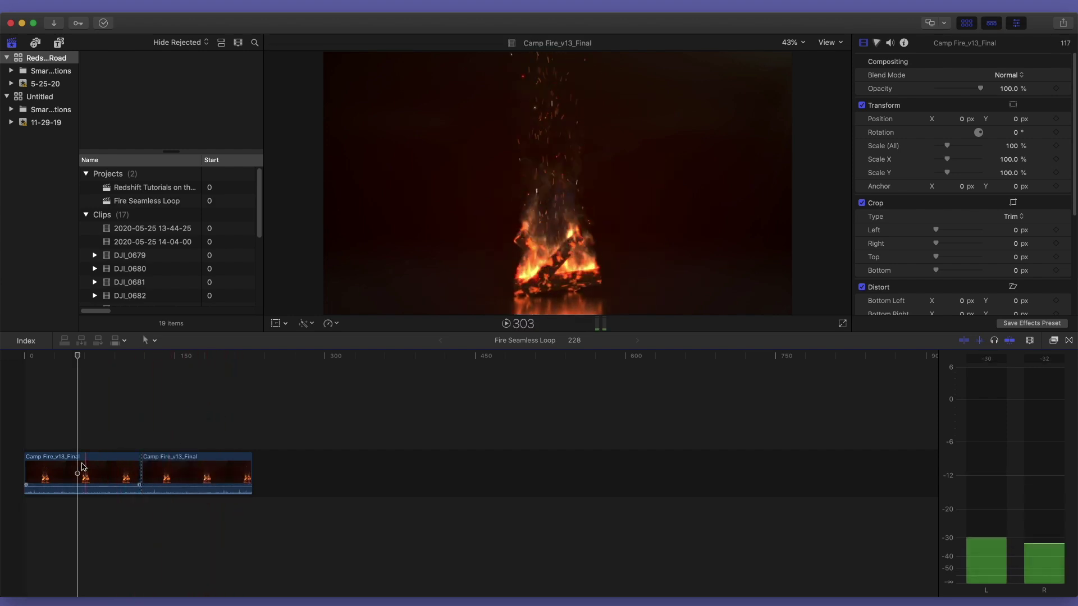
{"action": "mouse_move", "coordinate": [205, 468]}
{"action": "left_mouse_down"}
{"action": "mouse_move", "coordinate": [320, 443]}
{"action": "mouse_move", "coordinate": [205, 466]}
{"action": "left_mouse_up"}
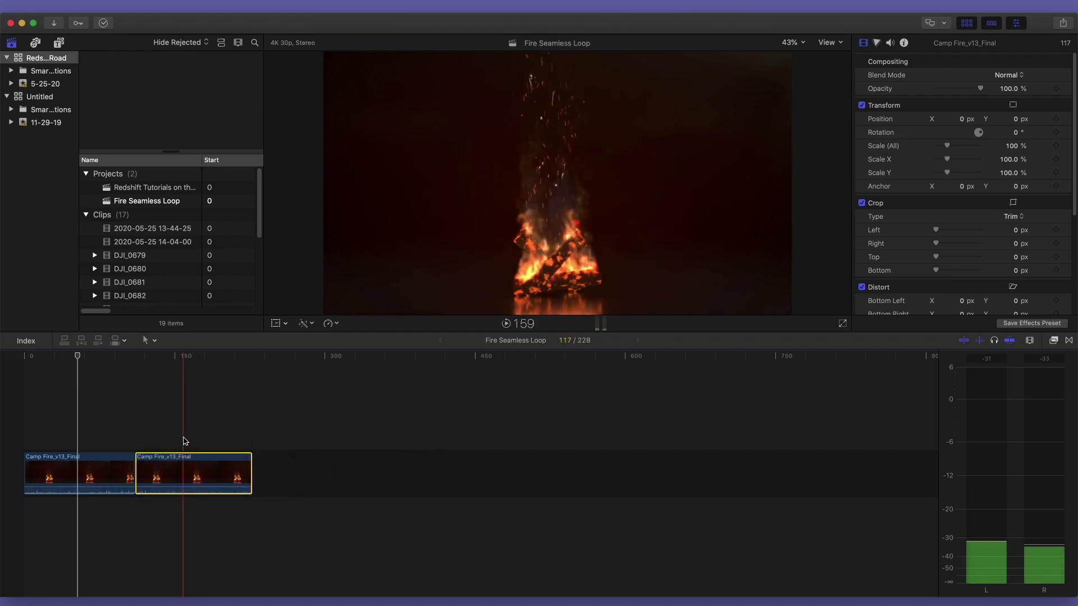
{"action": "left_click", "coordinate": [232, 431]}
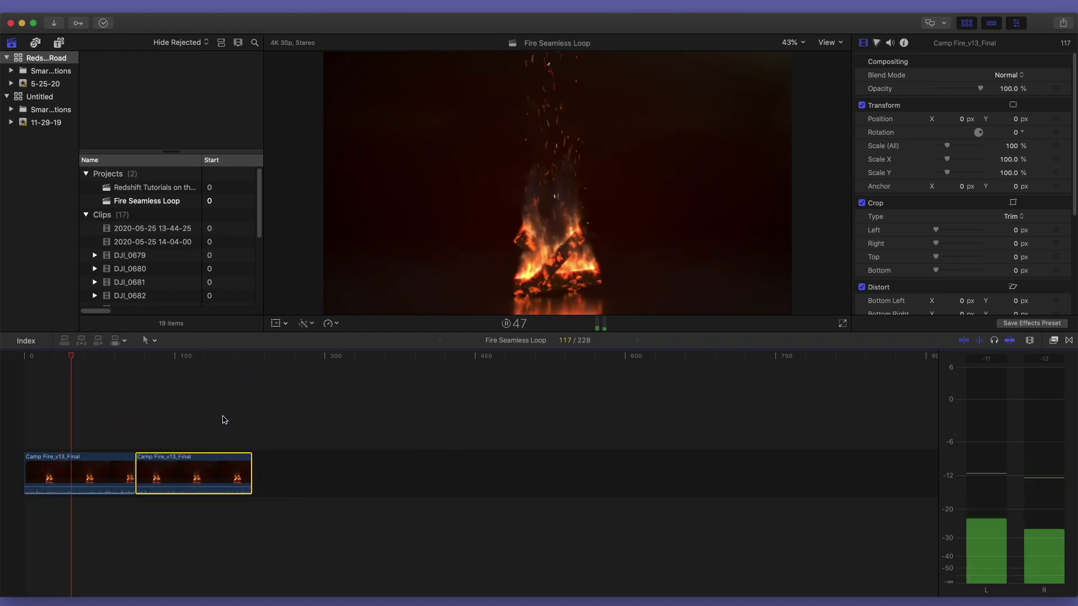
{"action": "left_click_drag", "start_coordinate": [192, 472], "coordinate": [159, 419]}
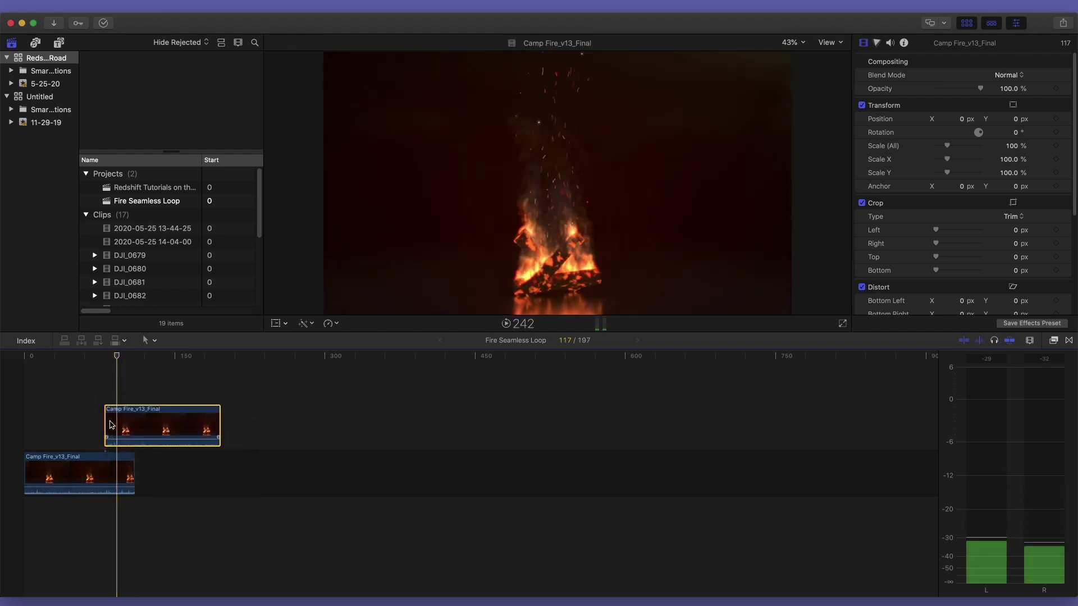
Step: Add a Cross Dissolve at the stacked clip's start, trim the lower clip's end, and play the loop
{"action": "left_click", "coordinate": [107, 420]}
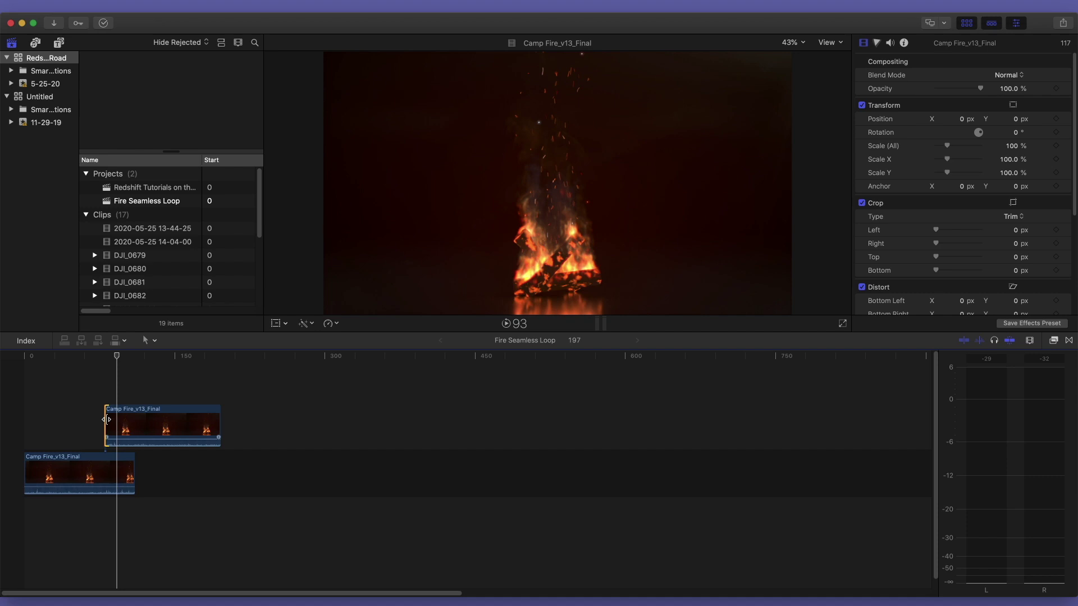
{"action": "key", "text": "super+t"}
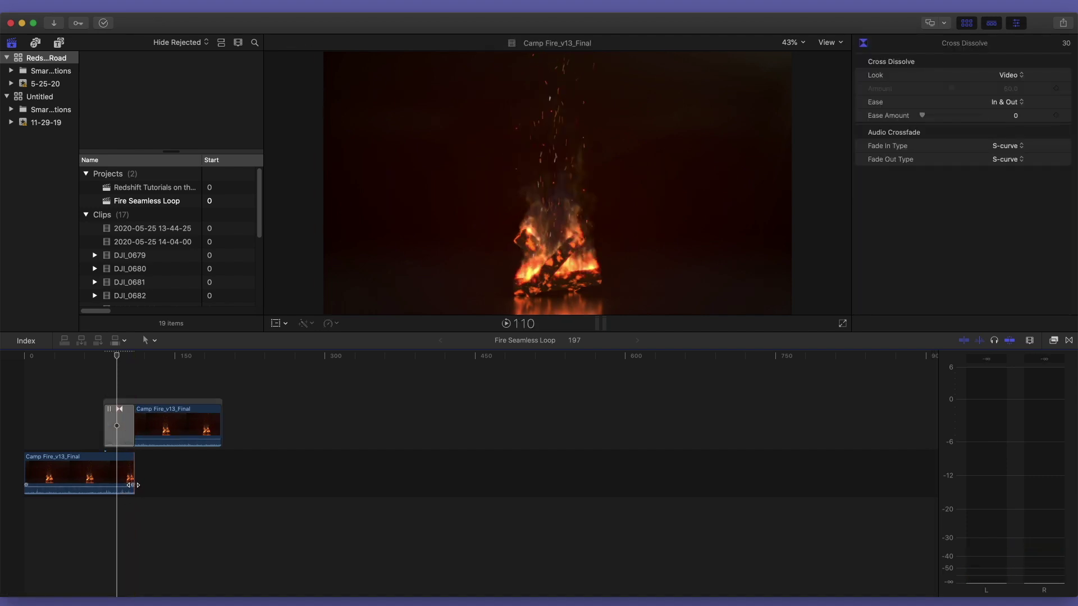
{"action": "left_click_drag", "start_coordinate": [131, 485], "coordinate": [127, 484]}
{"action": "left_click", "coordinate": [88, 359]}
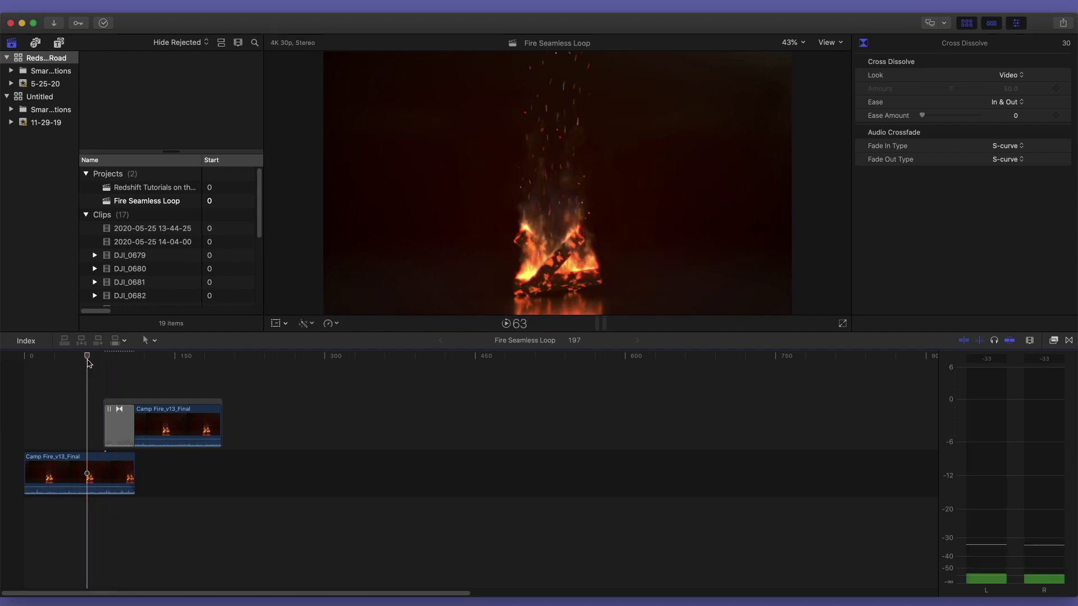
{"action": "key", "text": "space"}
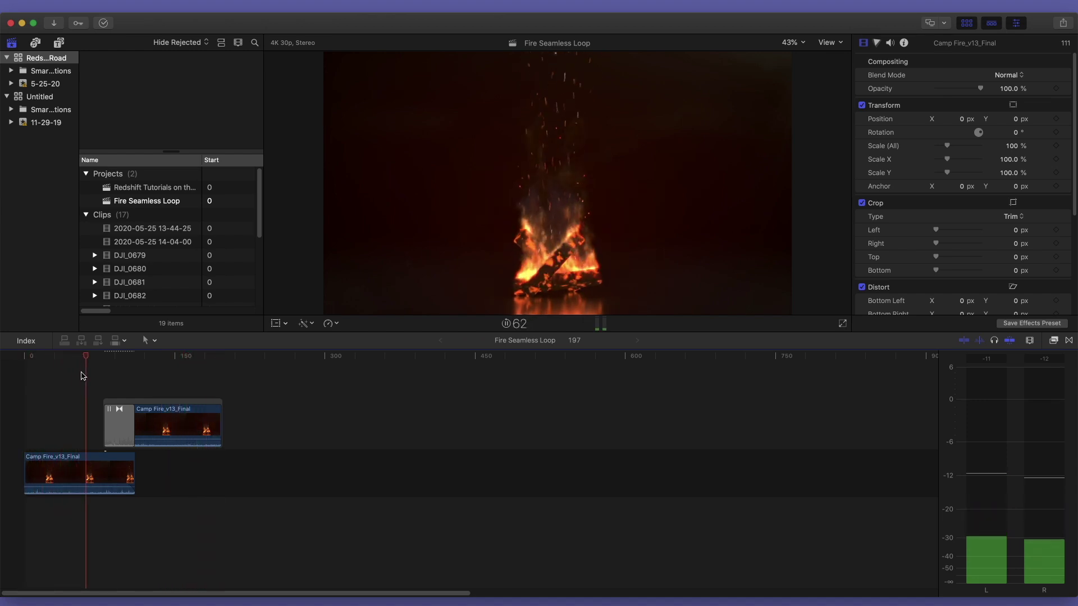
{"action": "key", "text": "space"}
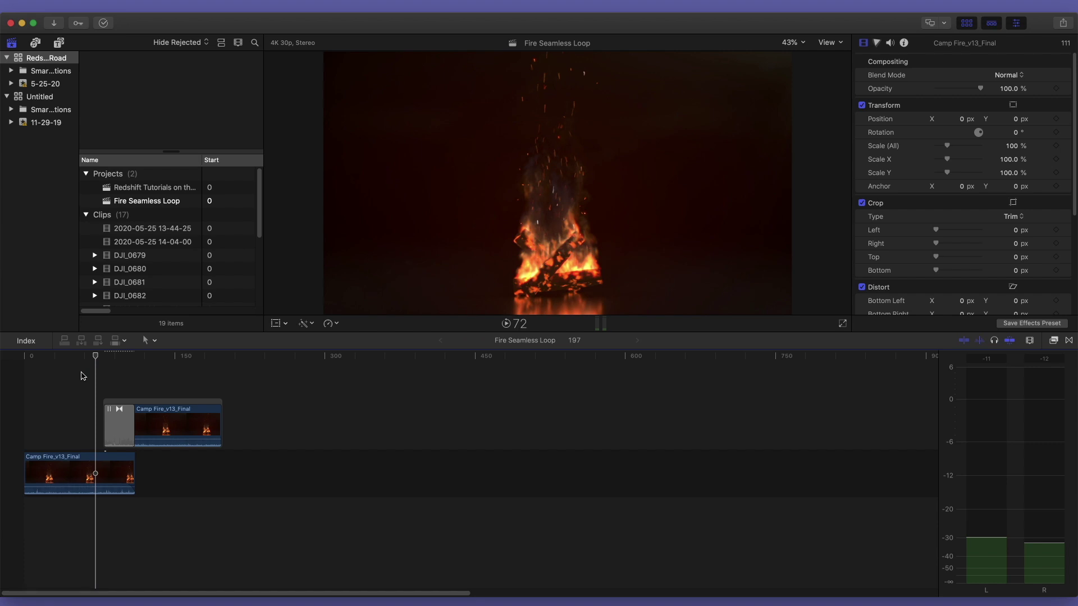
{"action": "key", "text": "super+e"}
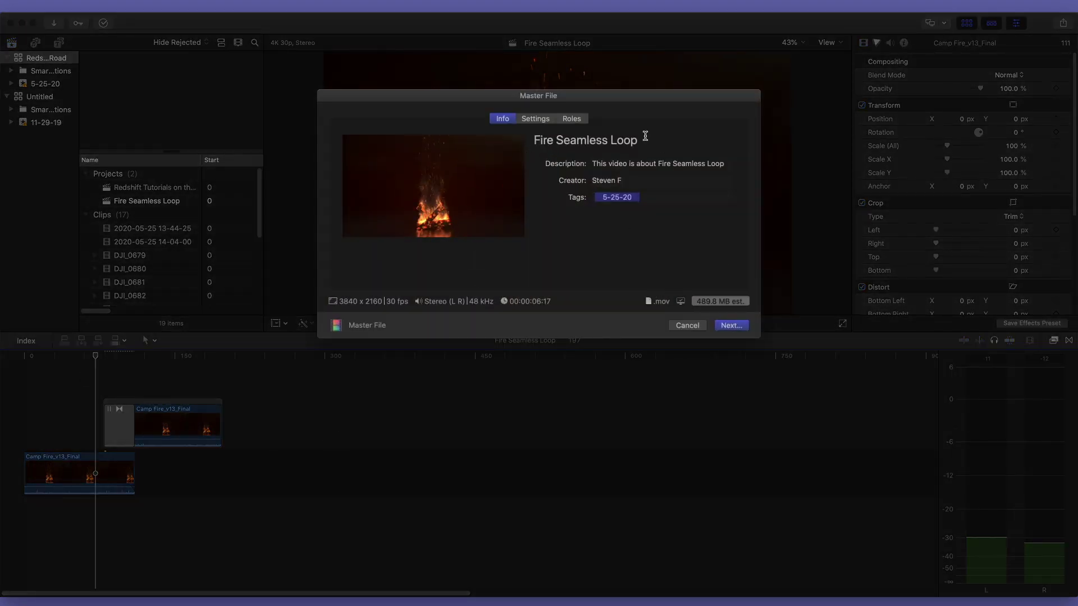
{"action": "left_click", "coordinate": [545, 117]}
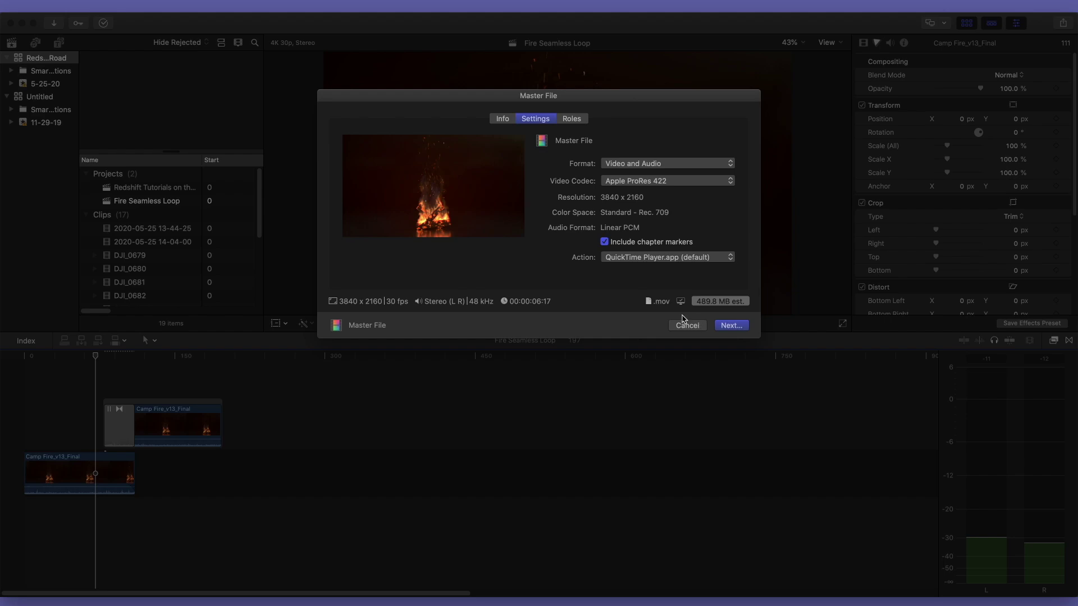
{"action": "left_click", "coordinate": [694, 330]}
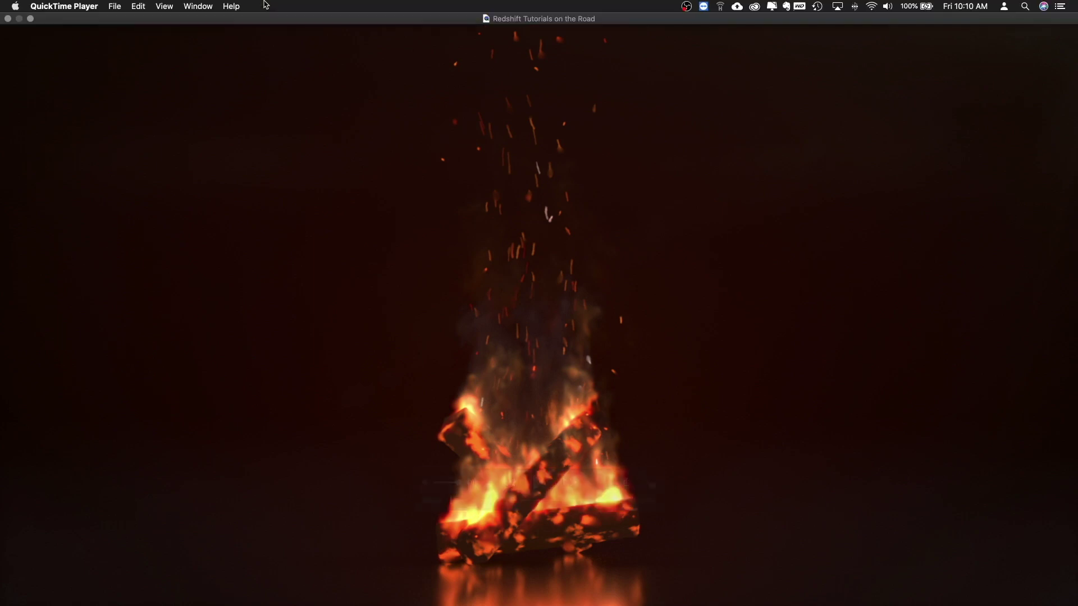
Step: Enable View > Loop via the Help search and move the playback controls to the lower right
{"action": "left_click", "coordinate": [231, 6]}
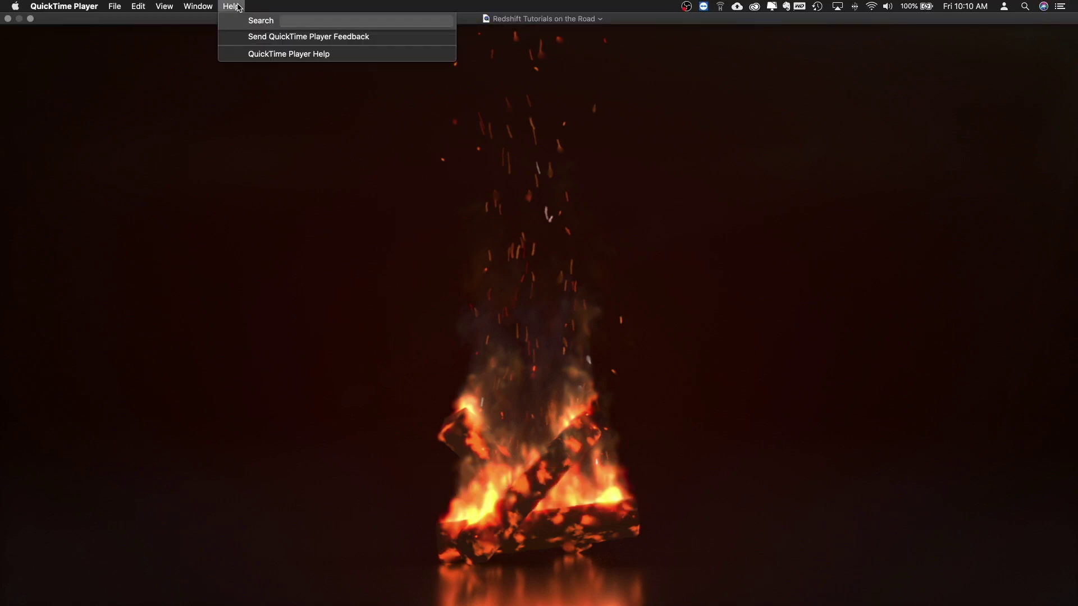
{"action": "type", "text": "loop"}
{"action": "key", "text": "Down"}
{"action": "key", "text": "Return"}
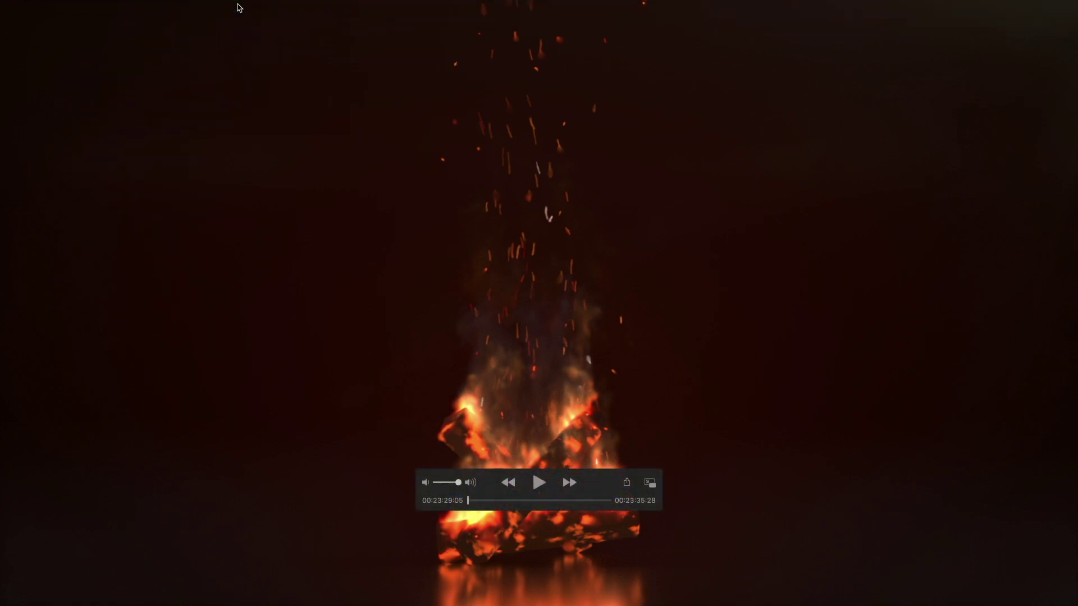
{"action": "left_click_drag", "start_coordinate": [601, 490], "coordinate": [936, 534]}
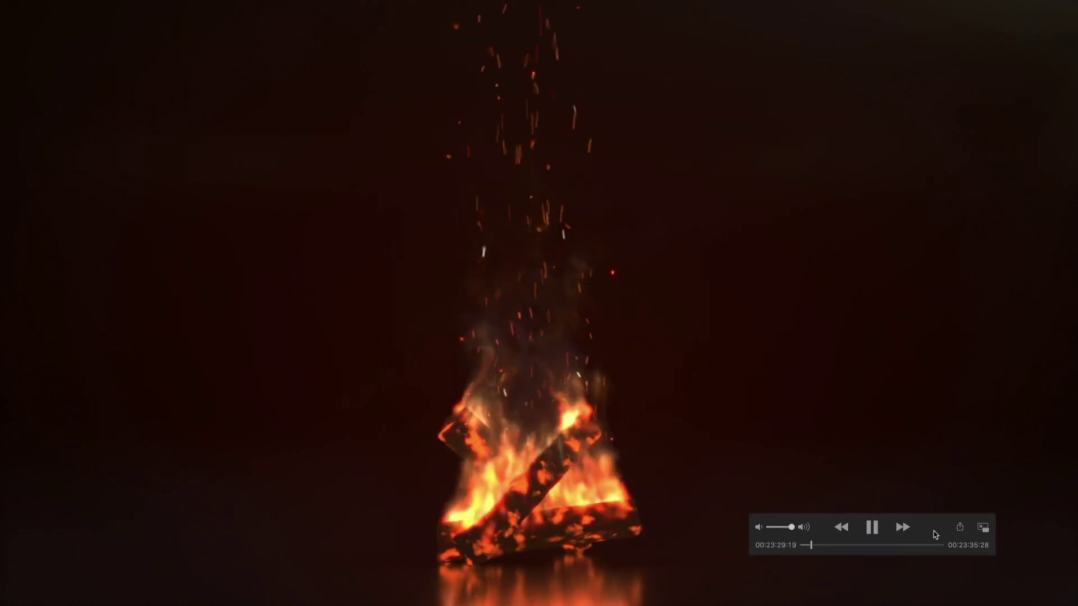